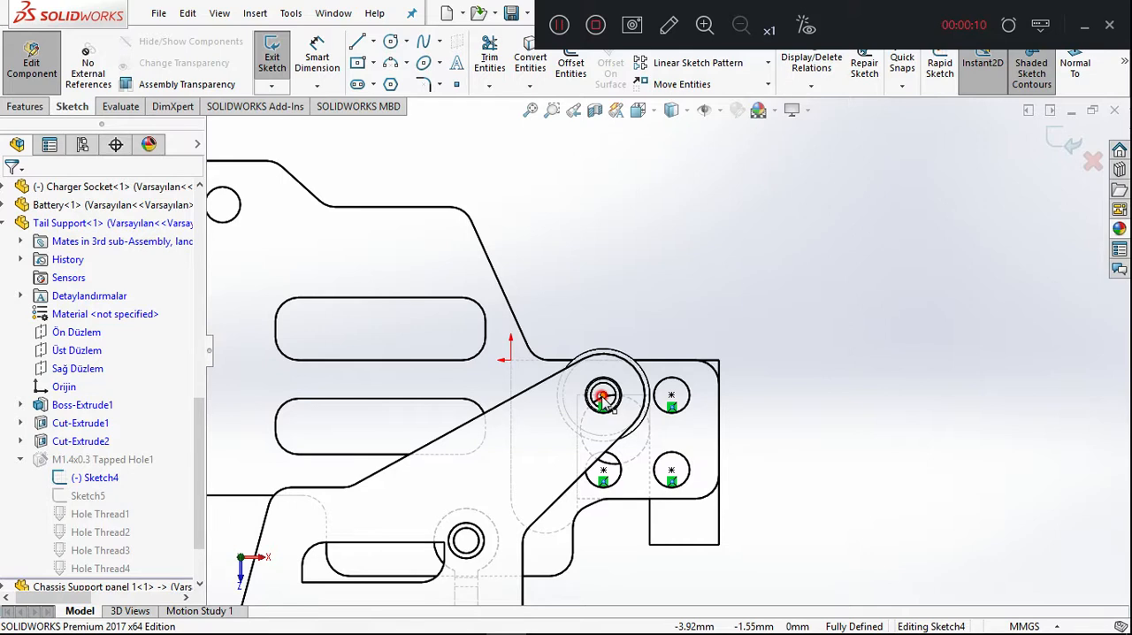
Switch the display style to Shaded With Edges and exit the tapped hole's position sketch on the Tail Support.
{"action": "mouse_move", "coordinate": [602, 396]}
{"action": "left_mouse_down"}
{"action": "mouse_move", "coordinate": [539, 383]}
{"action": "mouse_move", "coordinate": [621, 358]}
{"action": "mouse_move", "coordinate": [630, 332]}
{"action": "left_mouse_up"}
{"action": "left_click", "coordinate": [634, 299]}
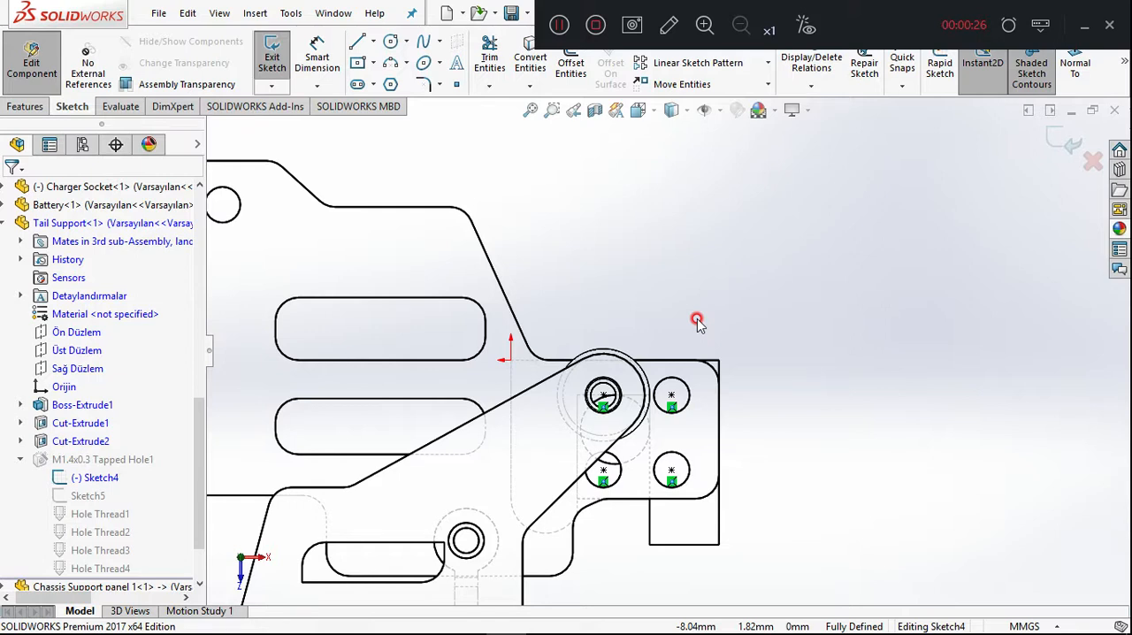
{"action": "left_click", "coordinate": [687, 109]}
{"action": "left_click", "coordinate": [673, 161]}
{"action": "left_click", "coordinate": [687, 112]}
{"action": "left_click", "coordinate": [674, 134]}
{"action": "left_click", "coordinate": [762, 225]}
{"action": "right_click", "coordinate": [762, 225]}
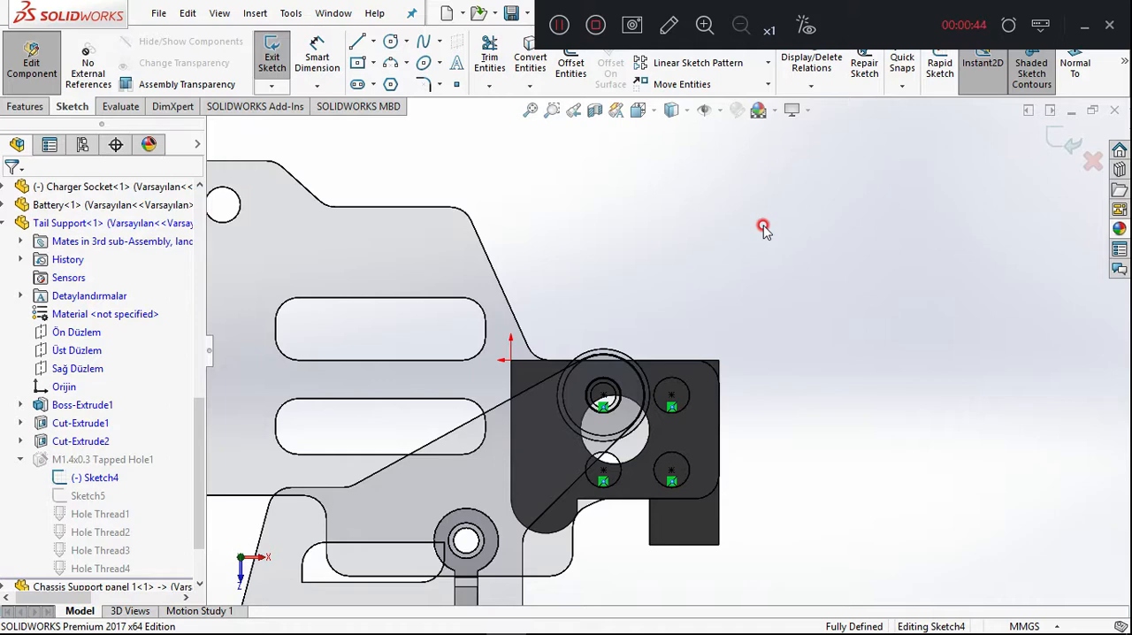
{"action": "left_click", "coordinate": [1068, 143]}
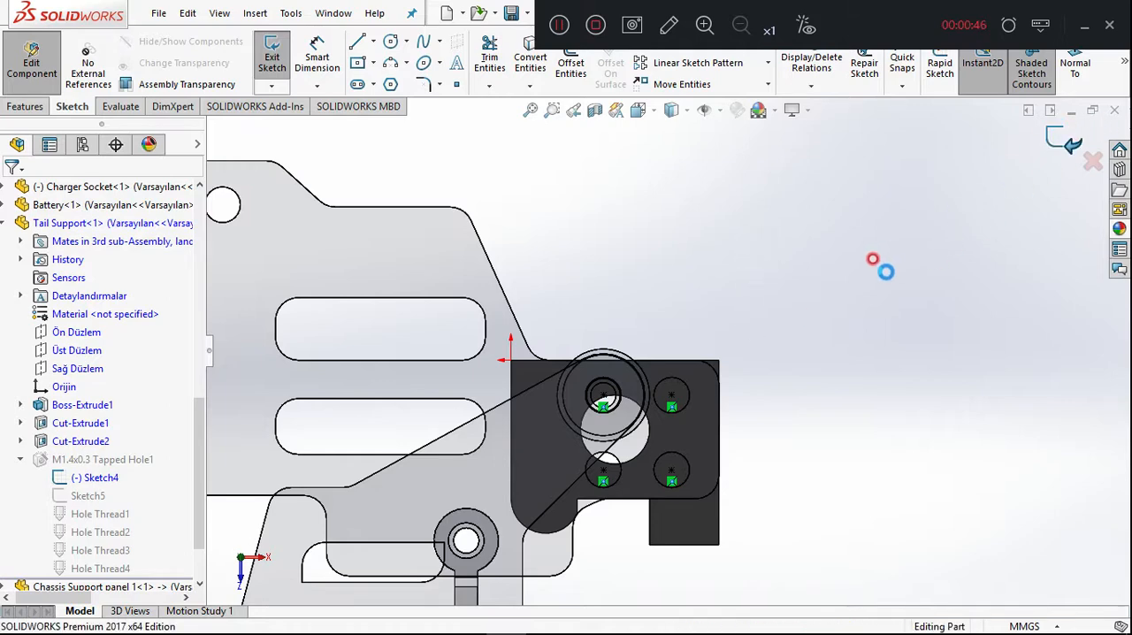
Delete the Cut-Extrude2 feature, the 3 mm round cut in the Tail Support block.
{"action": "middle_click_drag", "start_coordinate": [801, 291], "coordinate": [764, 351]}
{"action": "left_click", "coordinate": [795, 329]}
{"action": "left_click", "coordinate": [896, 316]}
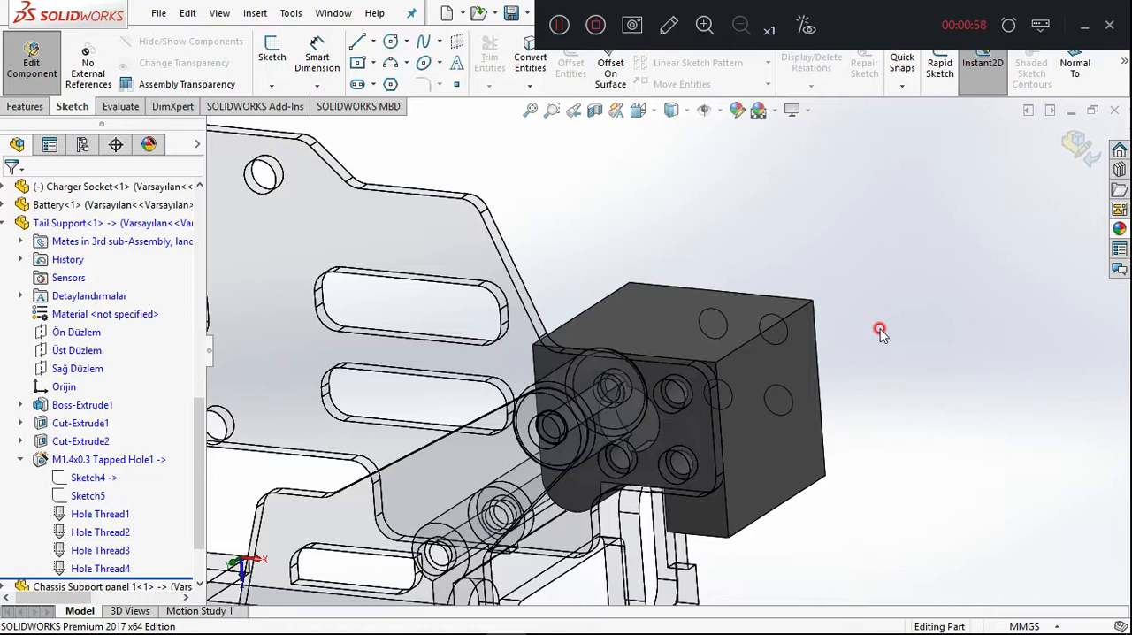
{"action": "middle_click_drag", "start_coordinate": [915, 354], "coordinate": [913, 286]}
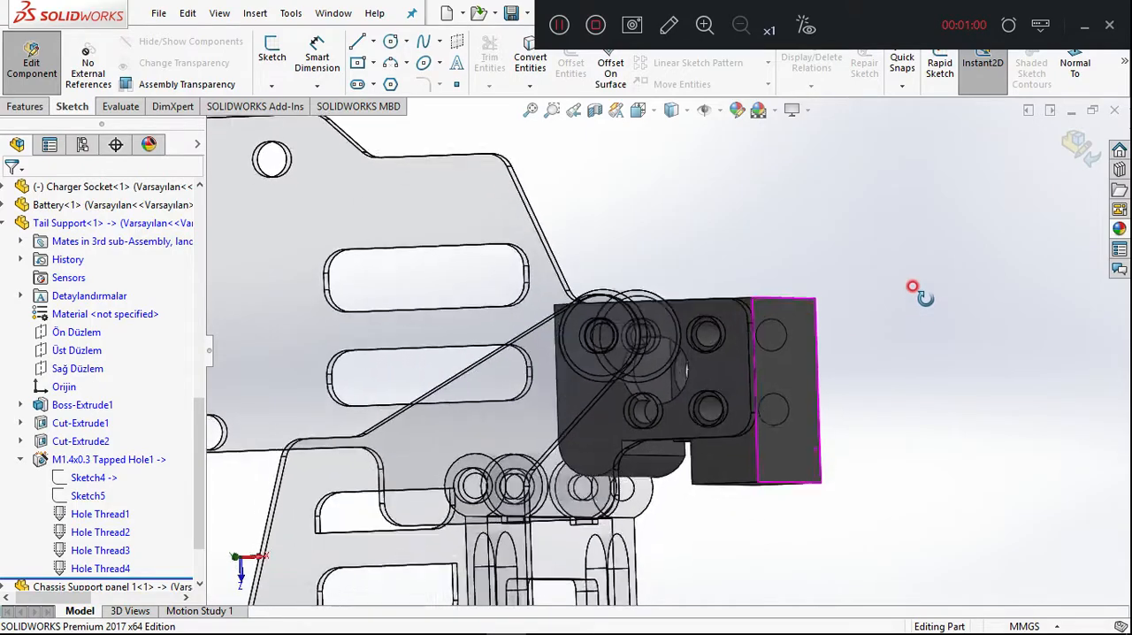
{"action": "middle_click_drag", "start_coordinate": [880, 334], "coordinate": [811, 486]}
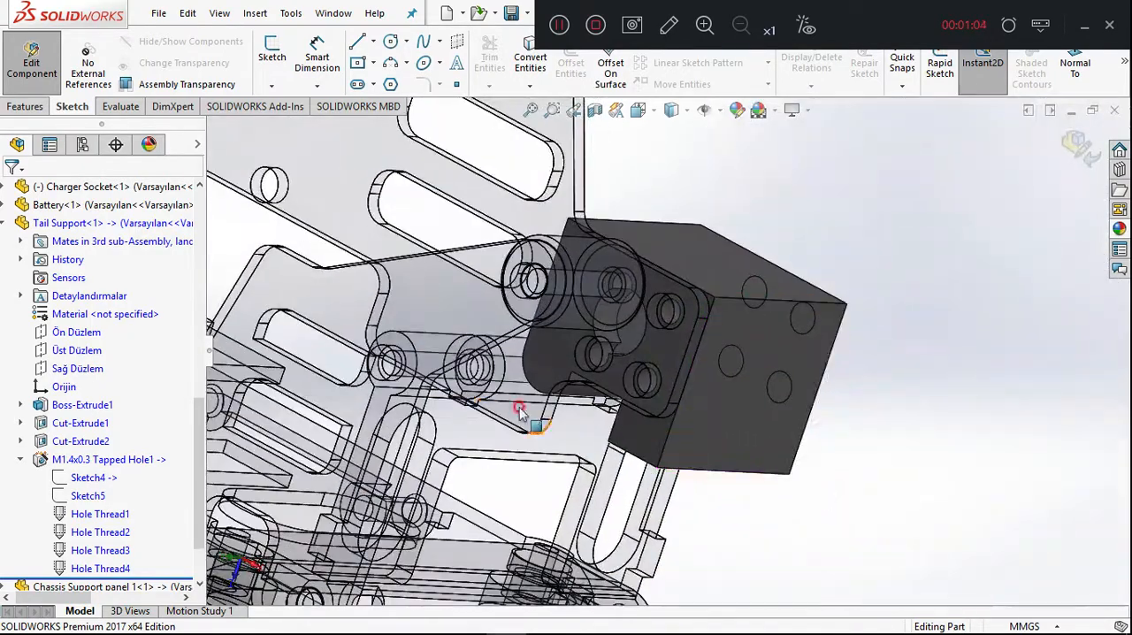
{"action": "left_click", "coordinate": [72, 443]}
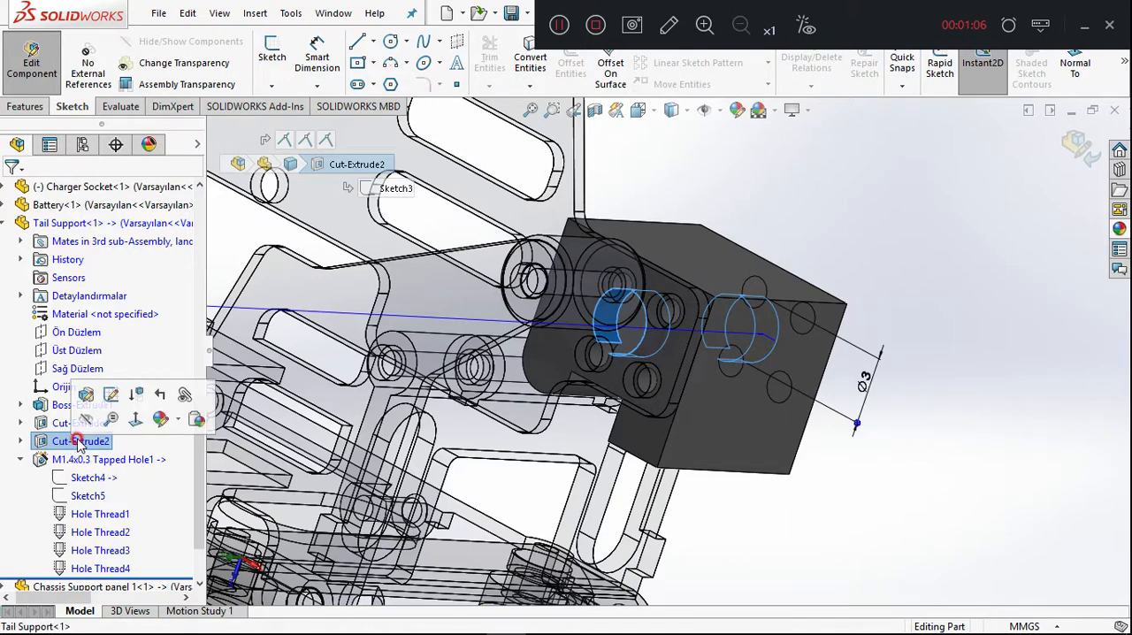
{"action": "key", "text": "Delete"}
{"action": "key", "text": "Return"}
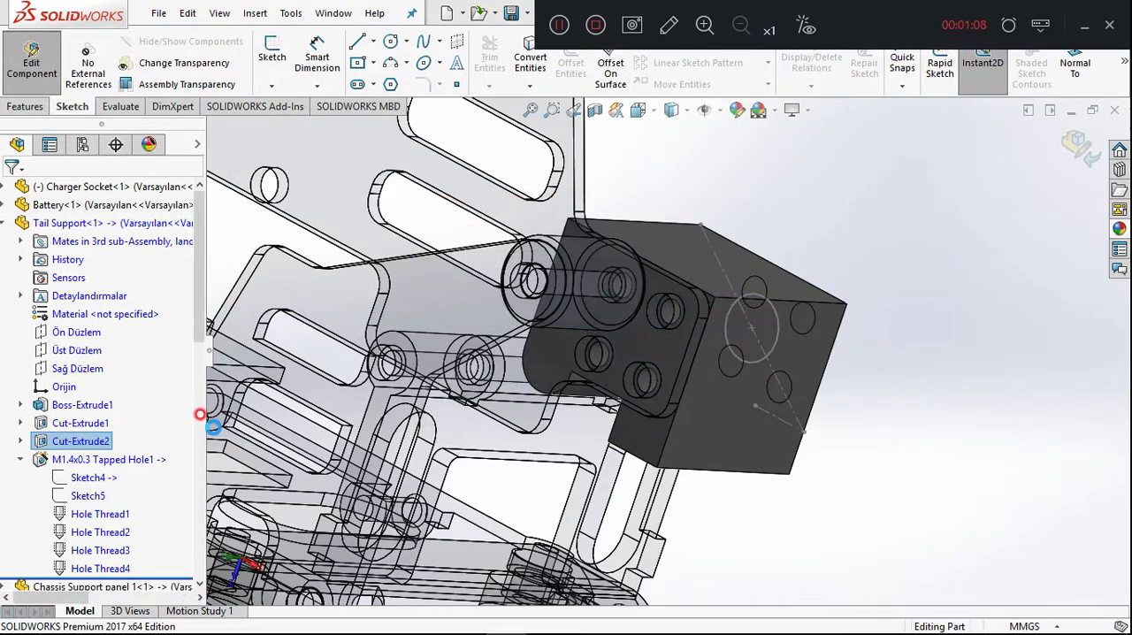
Delete the leftover Sketch3 from the Tail Support and collapse the M1.4x0.3 tapped hole feature.
{"action": "scroll", "coordinate": [808, 321], "scroll_direction": "up", "scroll_amount": 10}
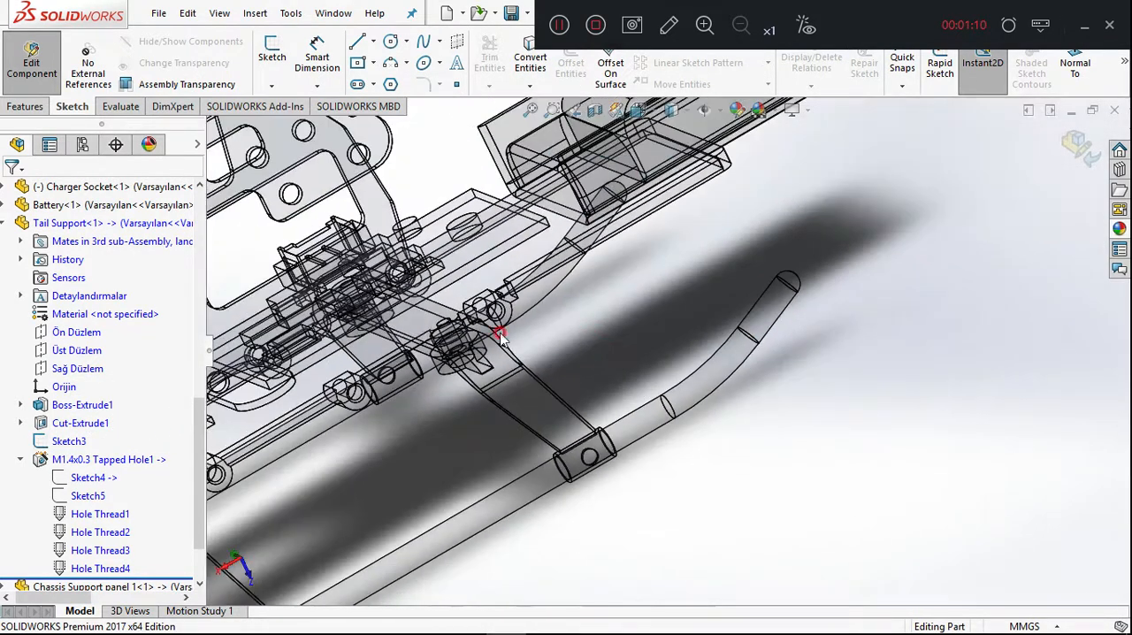
{"action": "scroll", "coordinate": [407, 409], "scroll_direction": "down", "scroll_amount": 5}
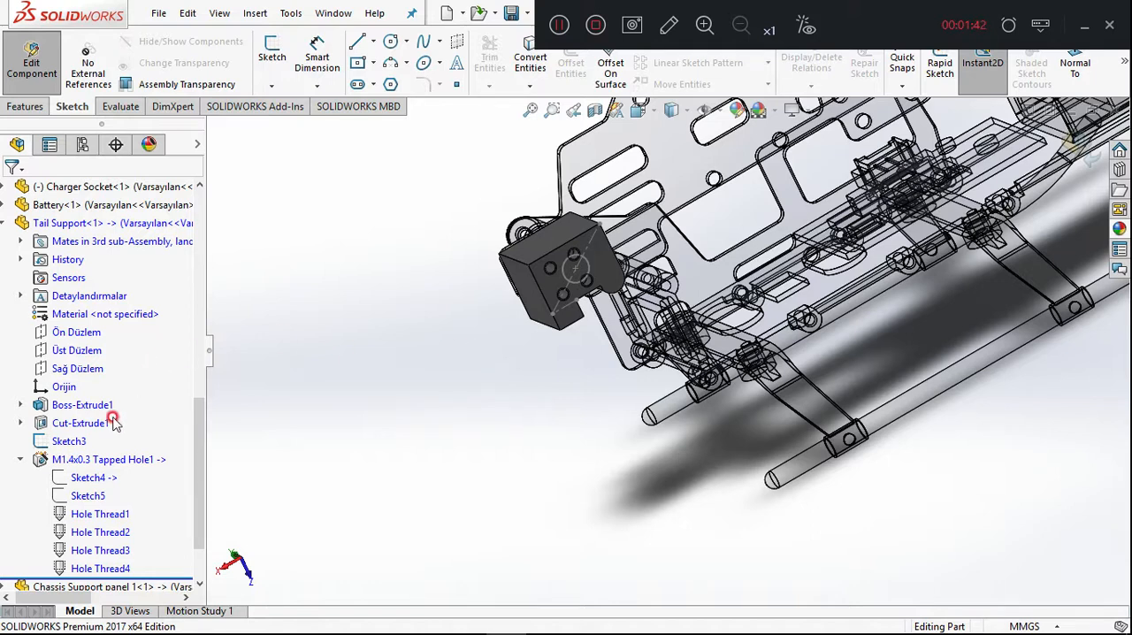
{"action": "left_click", "coordinate": [85, 440]}
{"action": "key", "text": "Delete"}
{"action": "key", "text": "Return"}
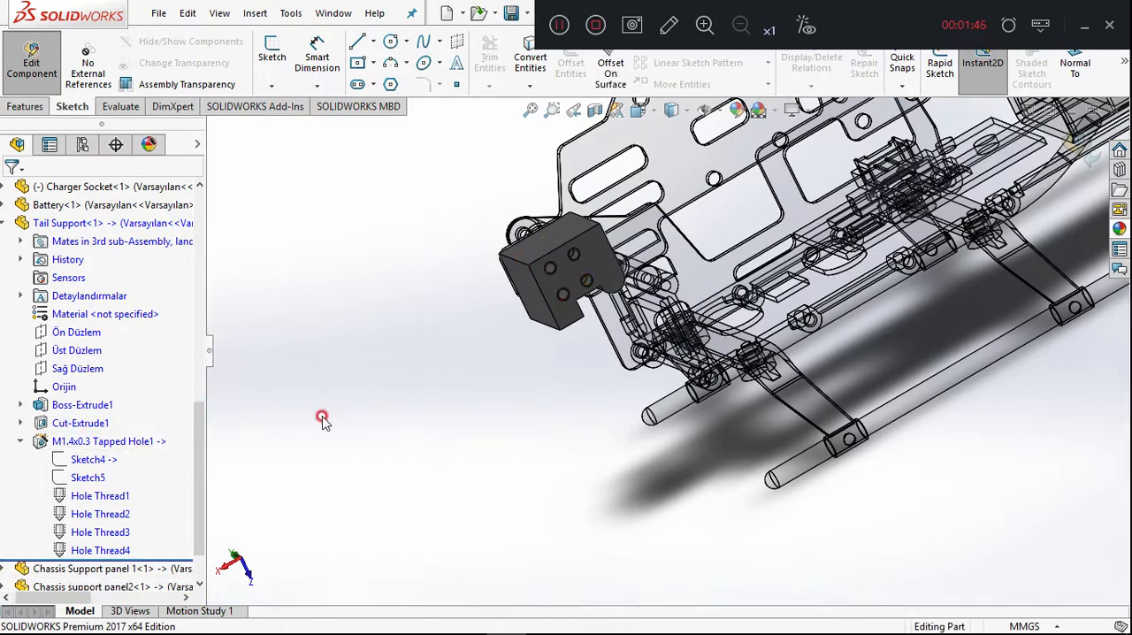
{"action": "left_click", "coordinate": [19, 440]}
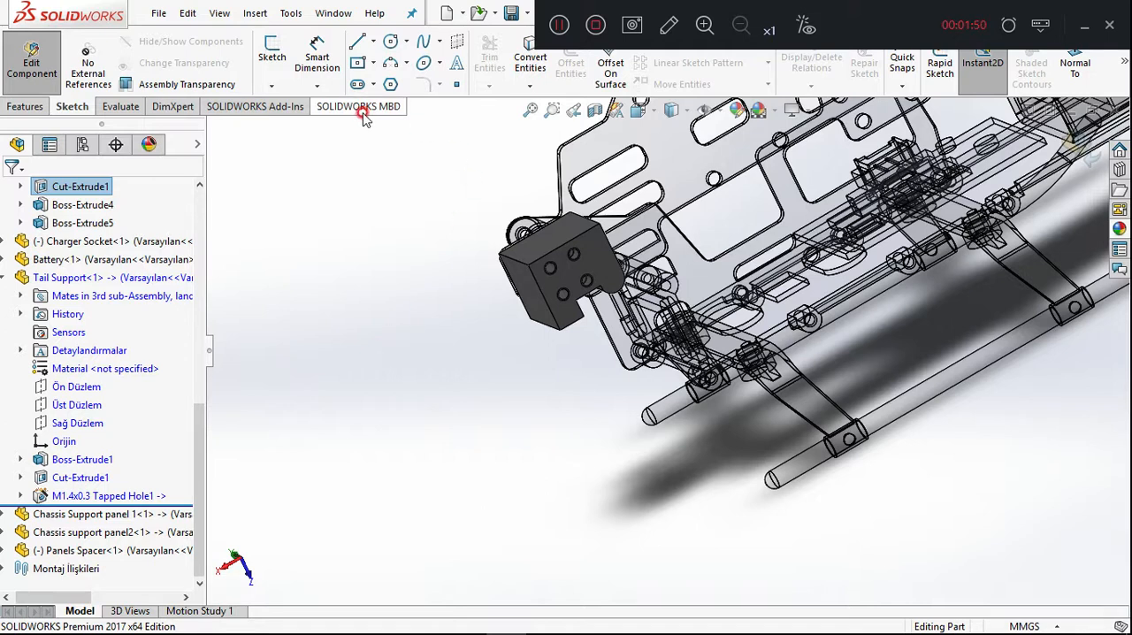
Fillet three outer corner edges of the Tail Support block with a 1 mm radius.
{"action": "left_click", "coordinate": [25, 106]}
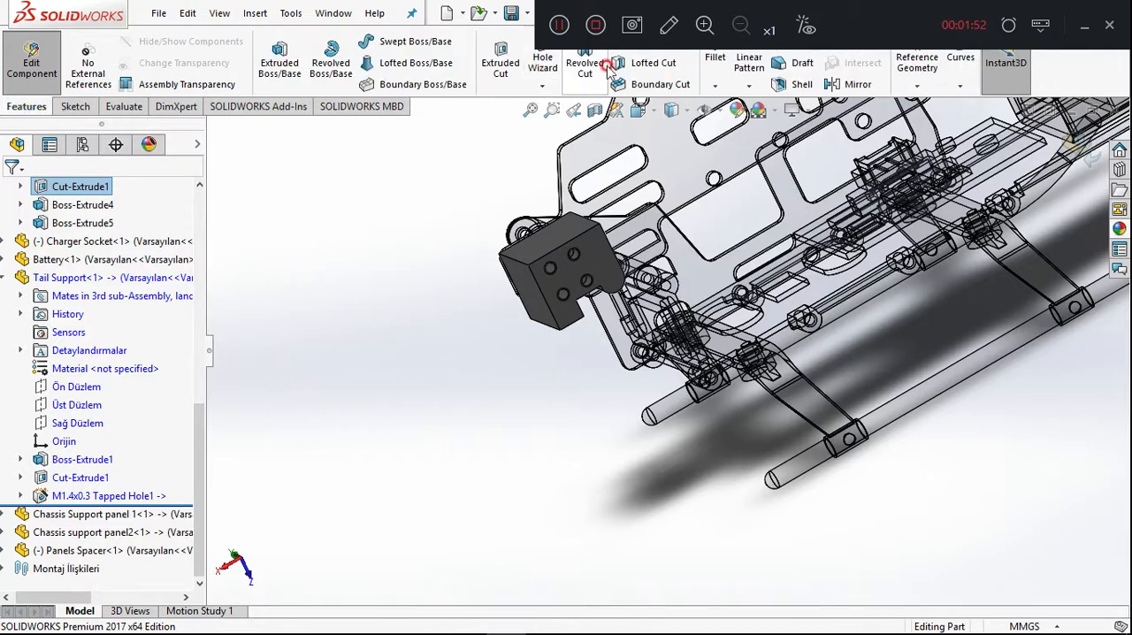
{"action": "left_click", "coordinate": [714, 62]}
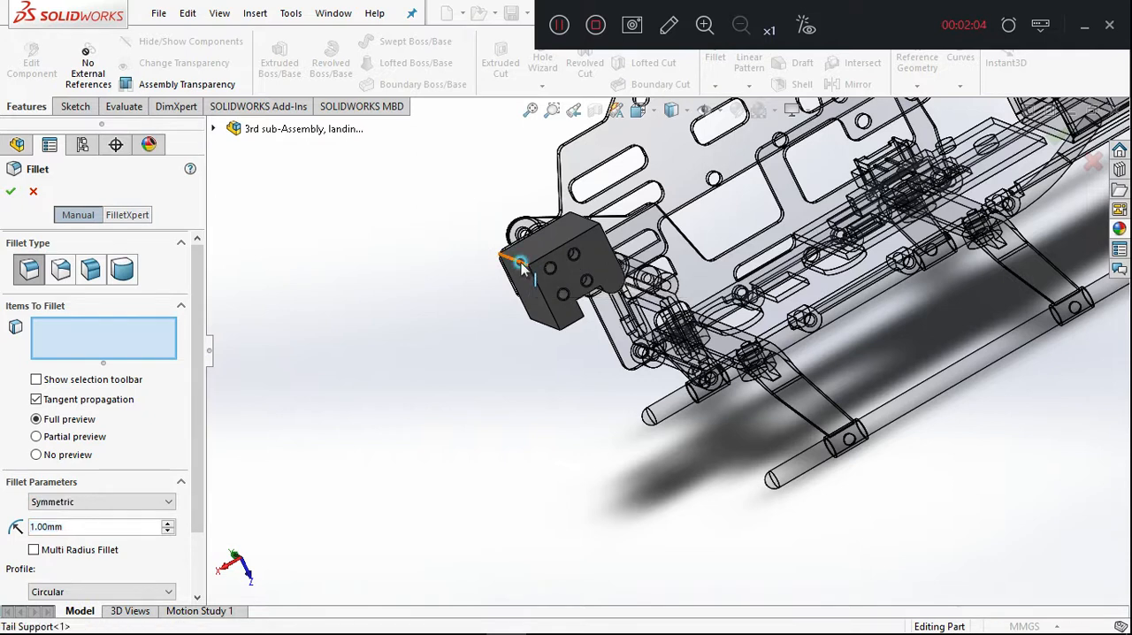
{"action": "left_click", "coordinate": [520, 264]}
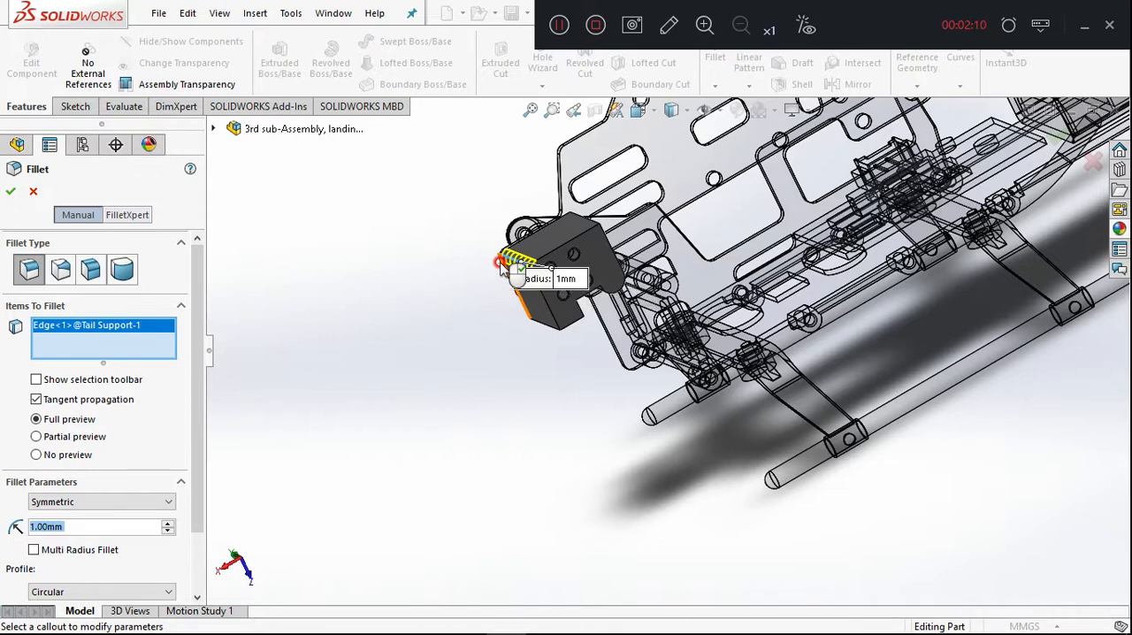
{"action": "left_click", "coordinate": [594, 227]}
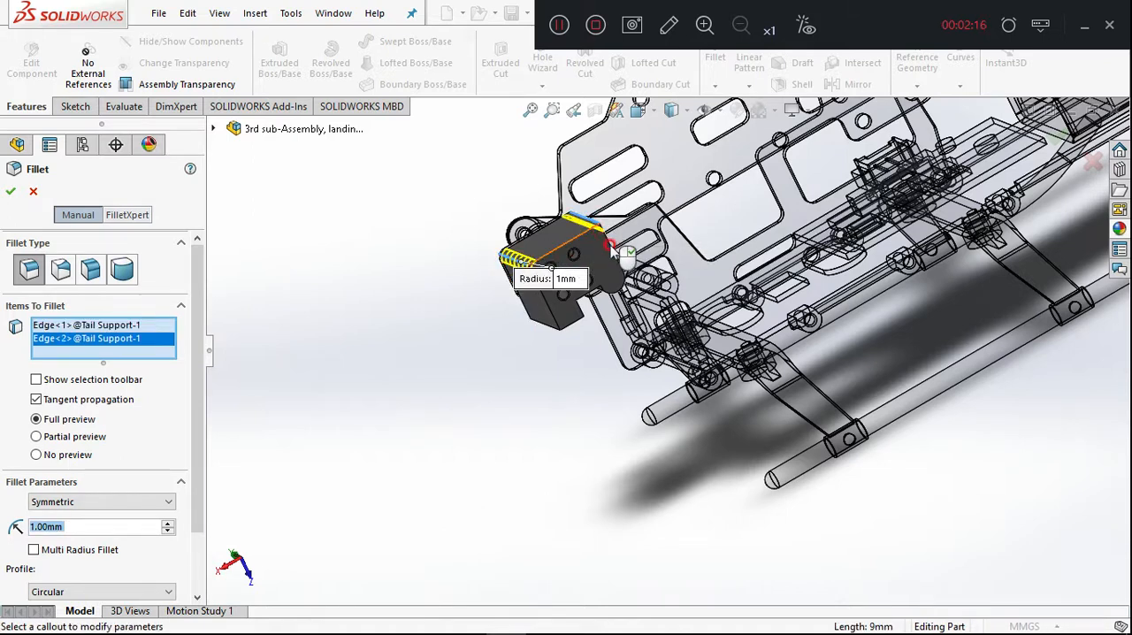
{"action": "left_click", "coordinate": [555, 331]}
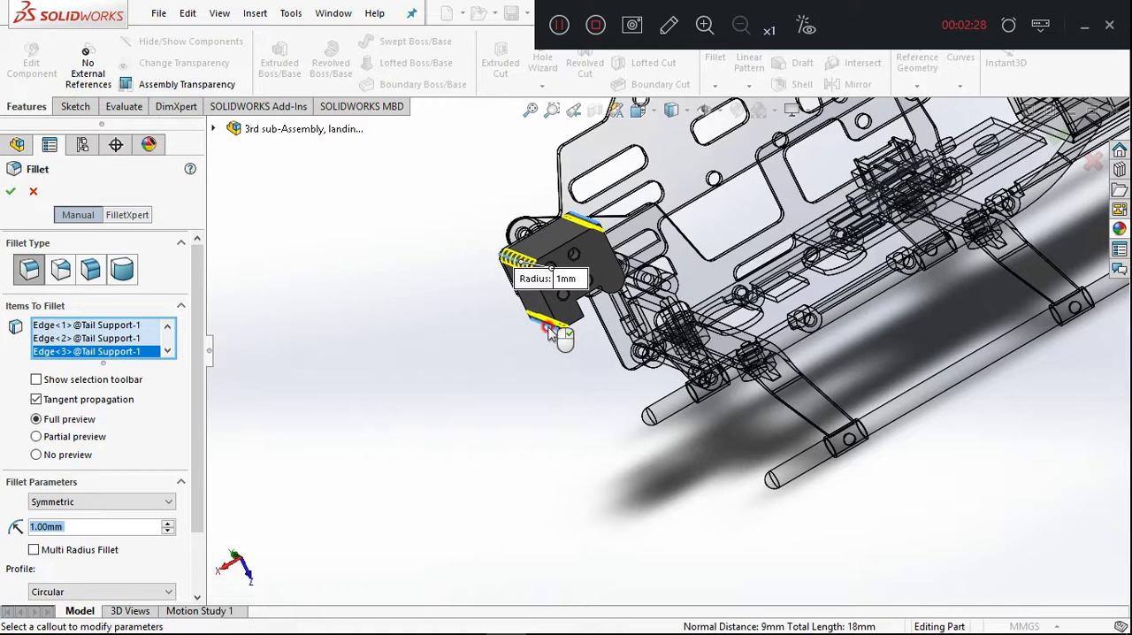
{"action": "left_click", "coordinate": [1060, 144]}
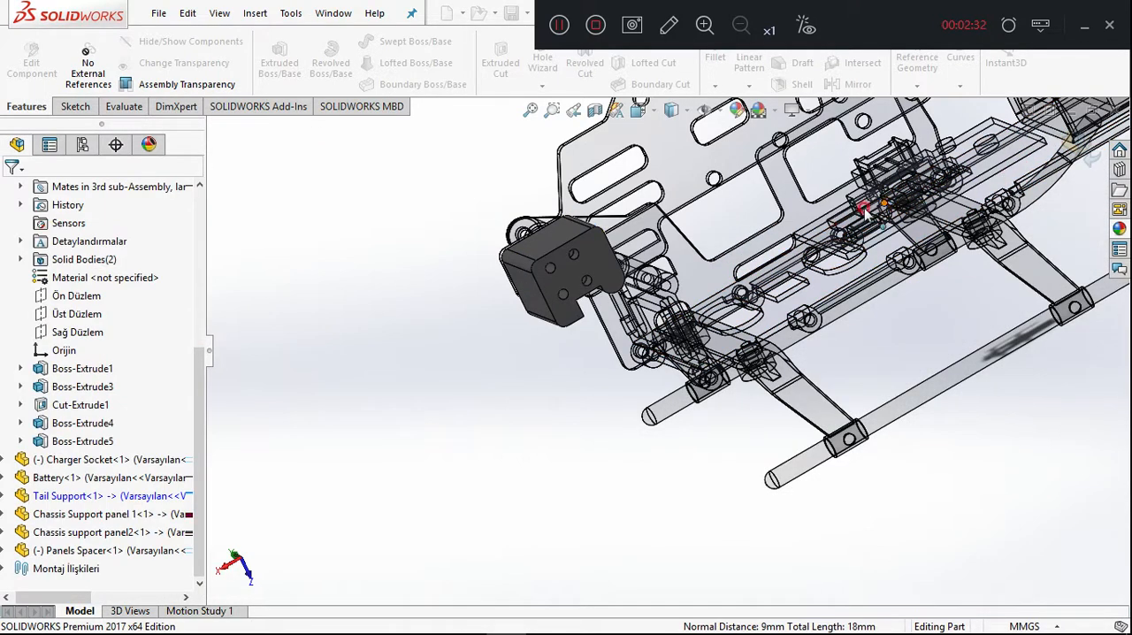
On the Tail Support's flat end face, sketch a construction line running diagonally between opposite corners.
{"action": "left_click", "coordinate": [529, 290]}
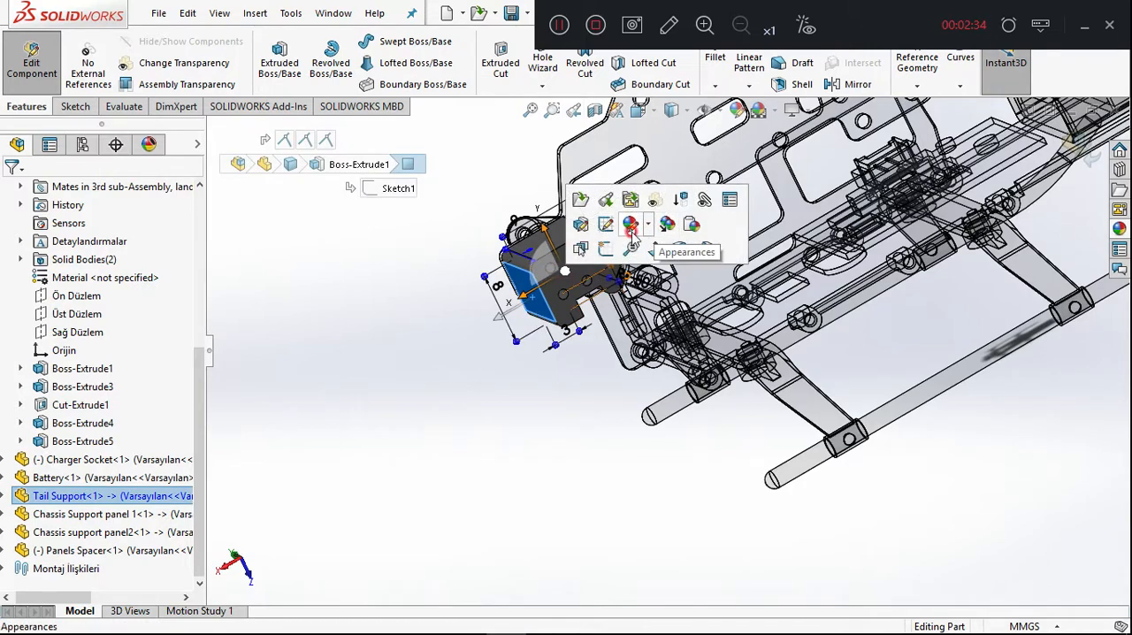
{"action": "left_click", "coordinate": [659, 248]}
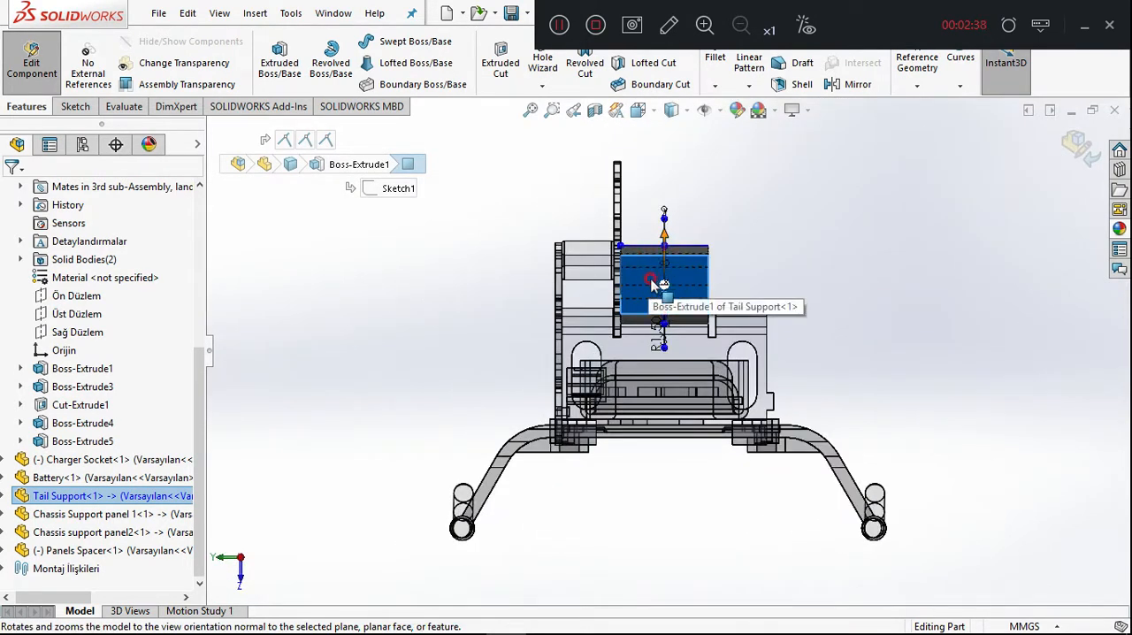
{"action": "right_click", "coordinate": [654, 285]}
{"action": "left_click", "coordinate": [692, 66]}
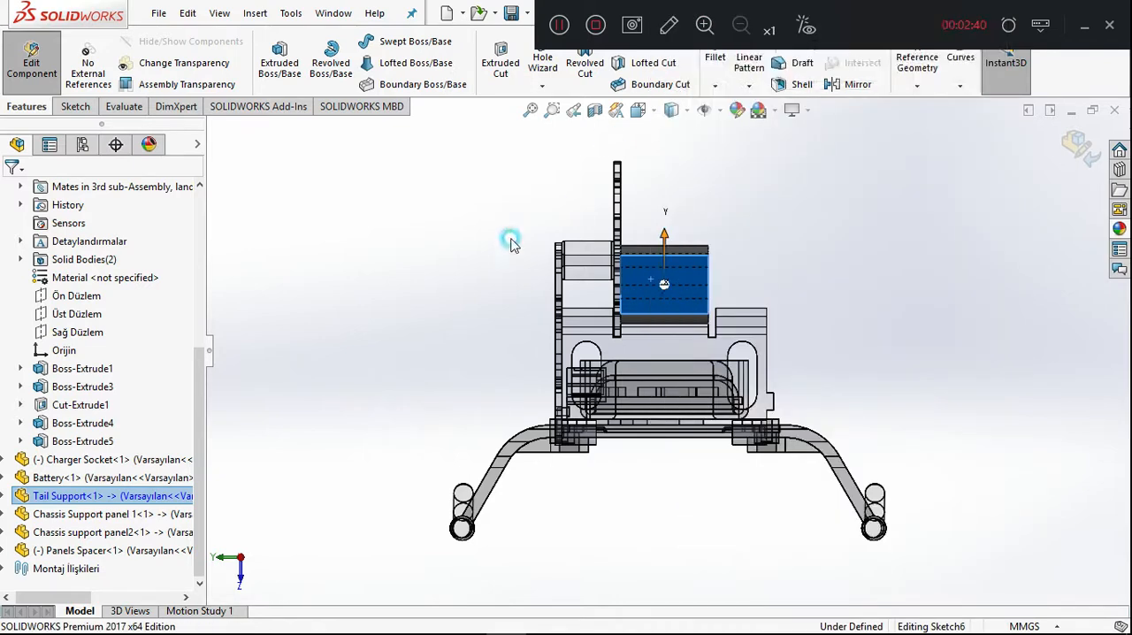
{"action": "scroll", "coordinate": [482, 283], "scroll_direction": "down", "scroll_amount": 4}
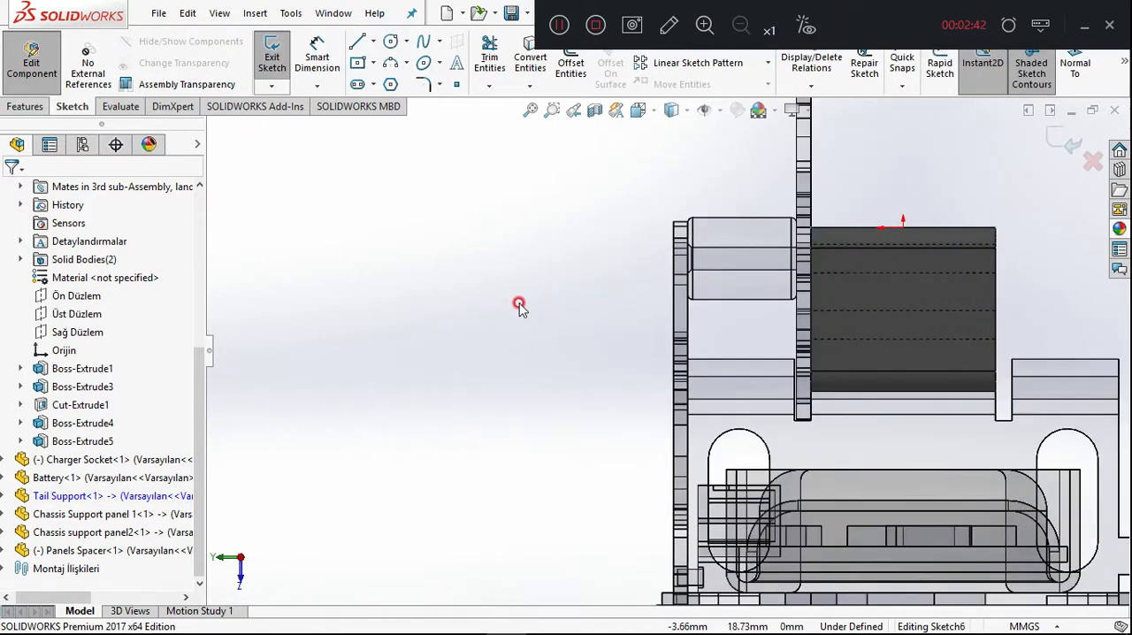
{"action": "right_click", "coordinate": [395, 272]}
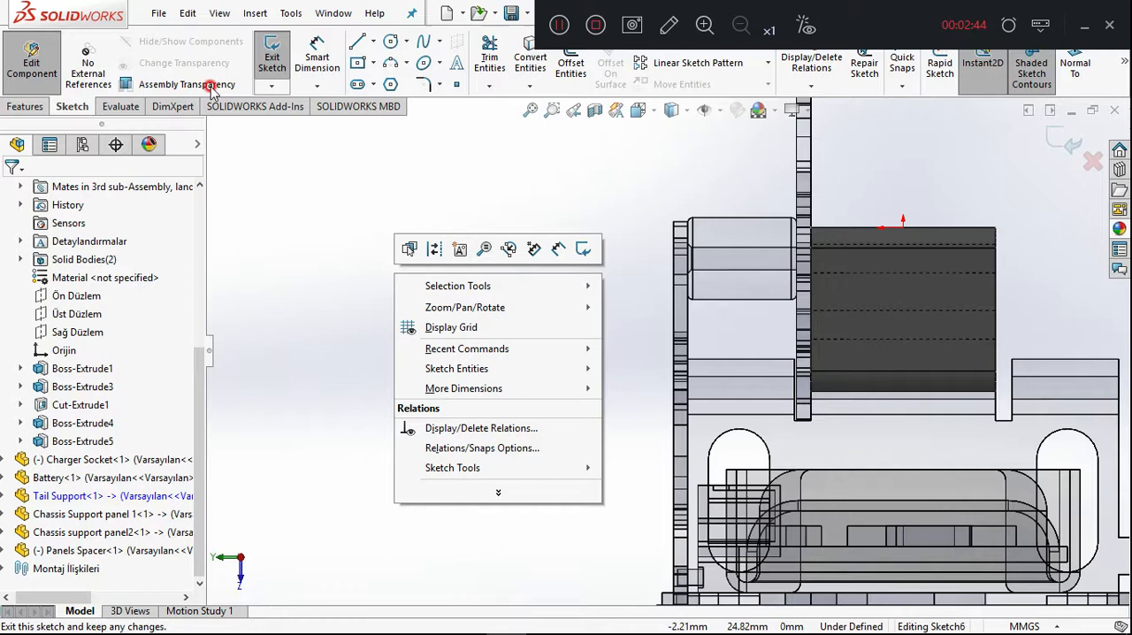
{"action": "left_click", "coordinate": [319, 270]}
{"action": "left_click", "coordinate": [368, 44]}
{"action": "left_click", "coordinate": [402, 82]}
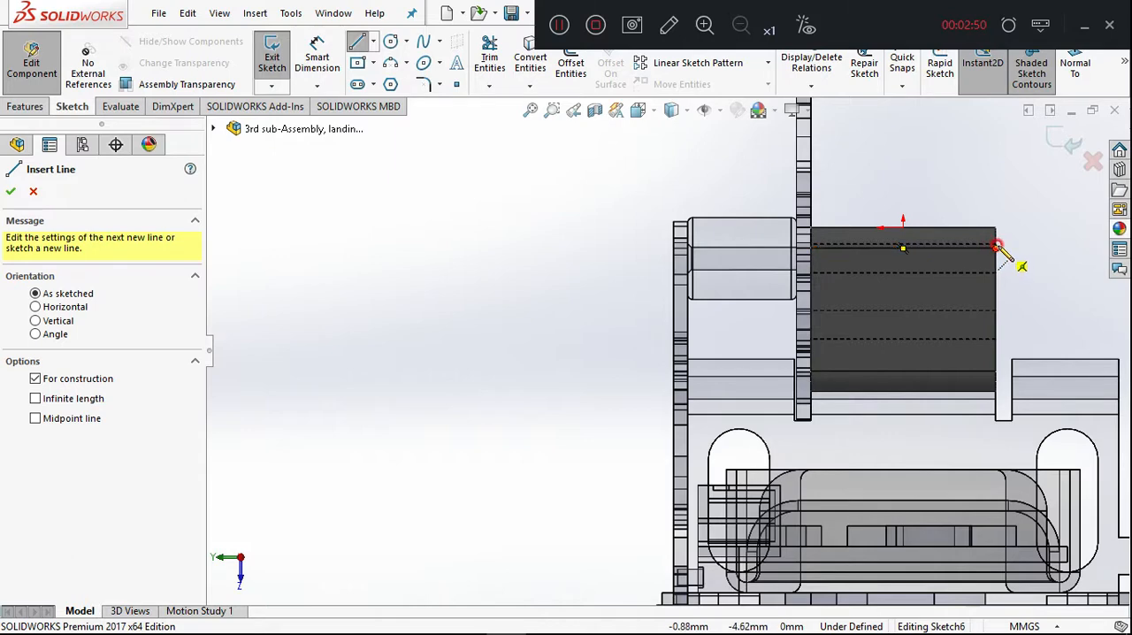
{"action": "left_click", "coordinate": [995, 237]}
{"action": "left_click", "coordinate": [811, 372]}
{"action": "right_click_drag", "start_coordinate": [485, 389], "coordinate": [677, 372]}
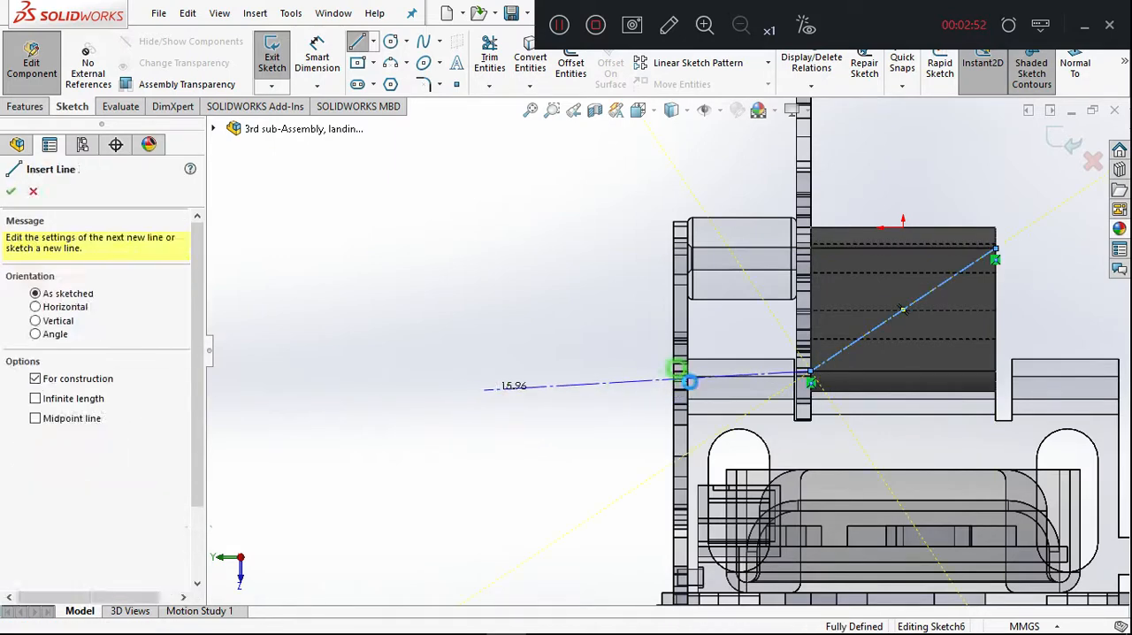
Sketch a circle centred on the diagonal's midpoint and set its diameter to 3 mm.
{"action": "left_click", "coordinate": [903, 310]}
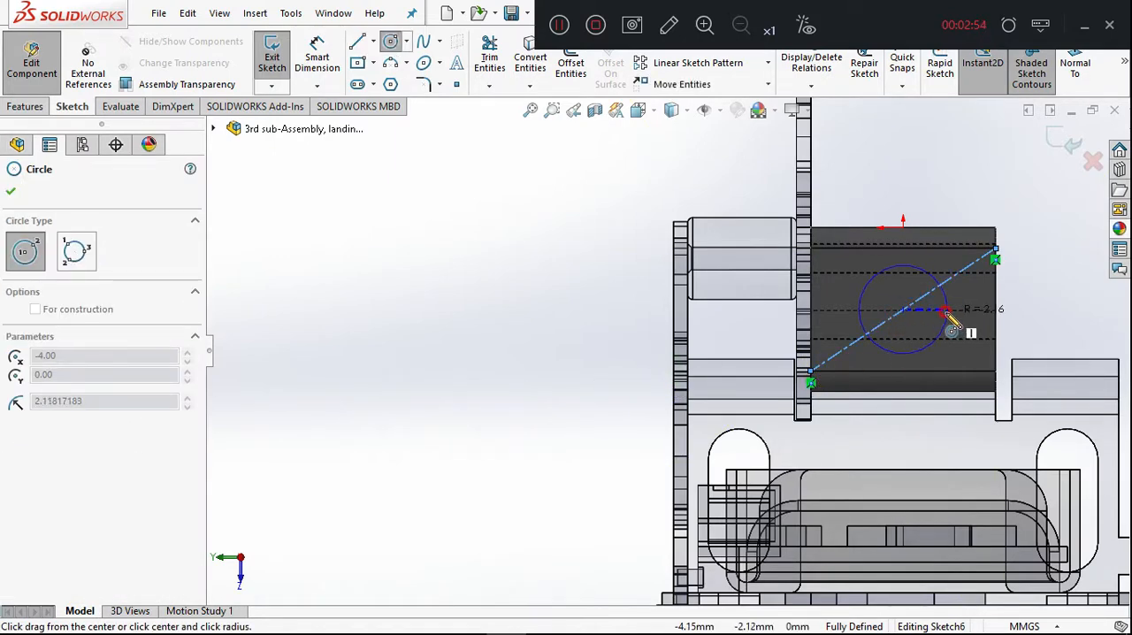
{"action": "left_click", "coordinate": [946, 319]}
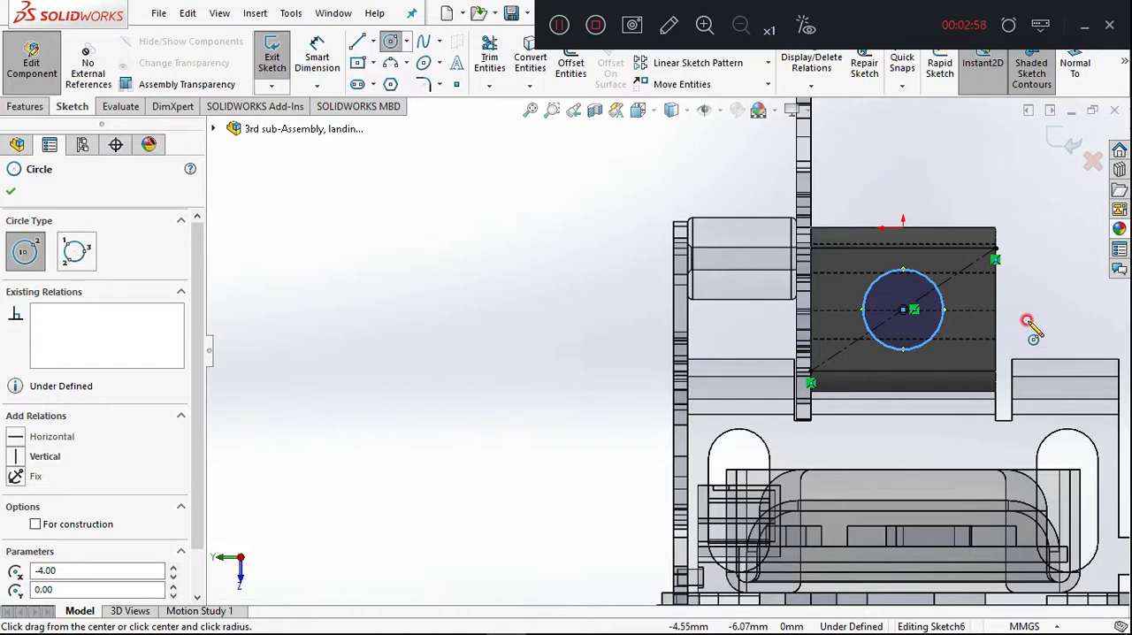
{"action": "right_click_drag", "start_coordinate": [1068, 310], "coordinate": [1068, 211]}
{"action": "left_click", "coordinate": [945, 311]}
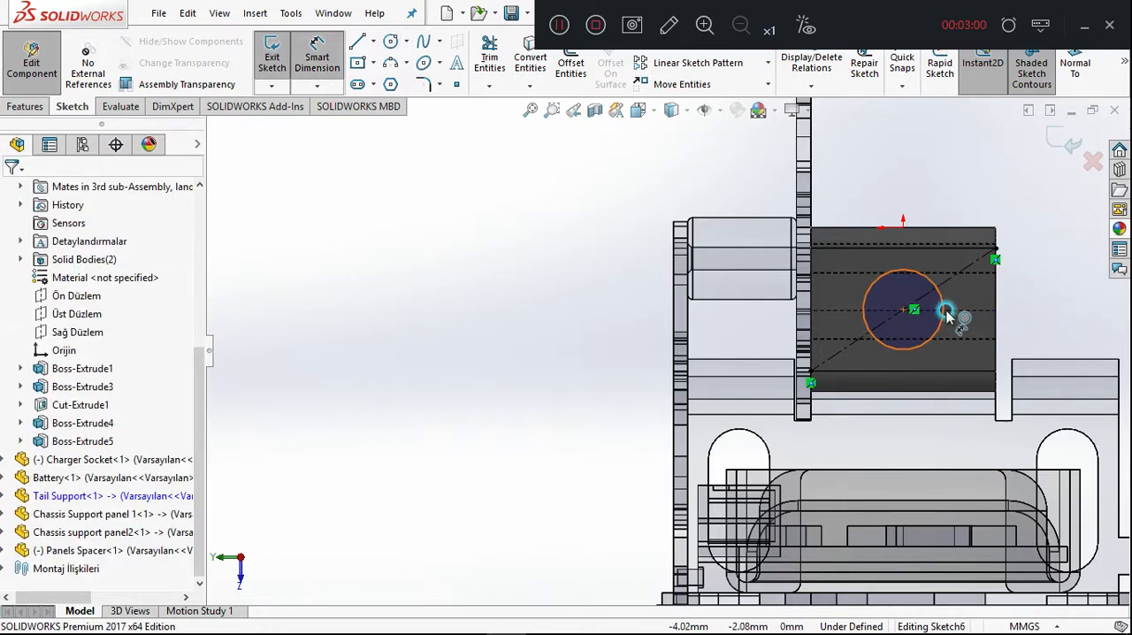
{"action": "left_click", "coordinate": [1033, 299]}
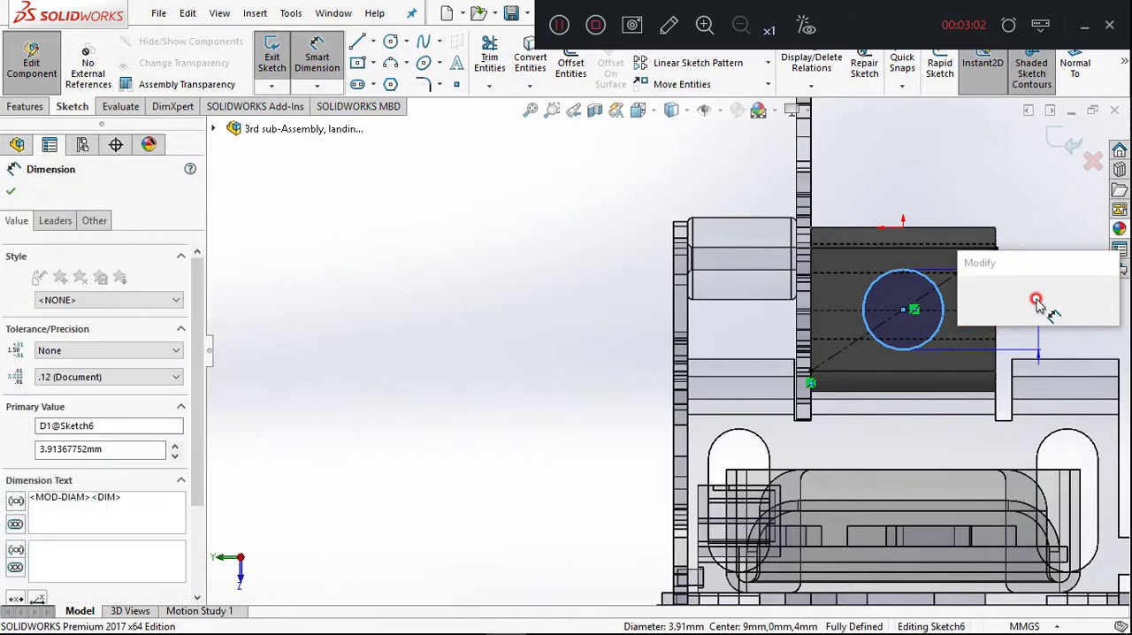
{"action": "type", "text": "3"}
{"action": "key", "text": "Return"}
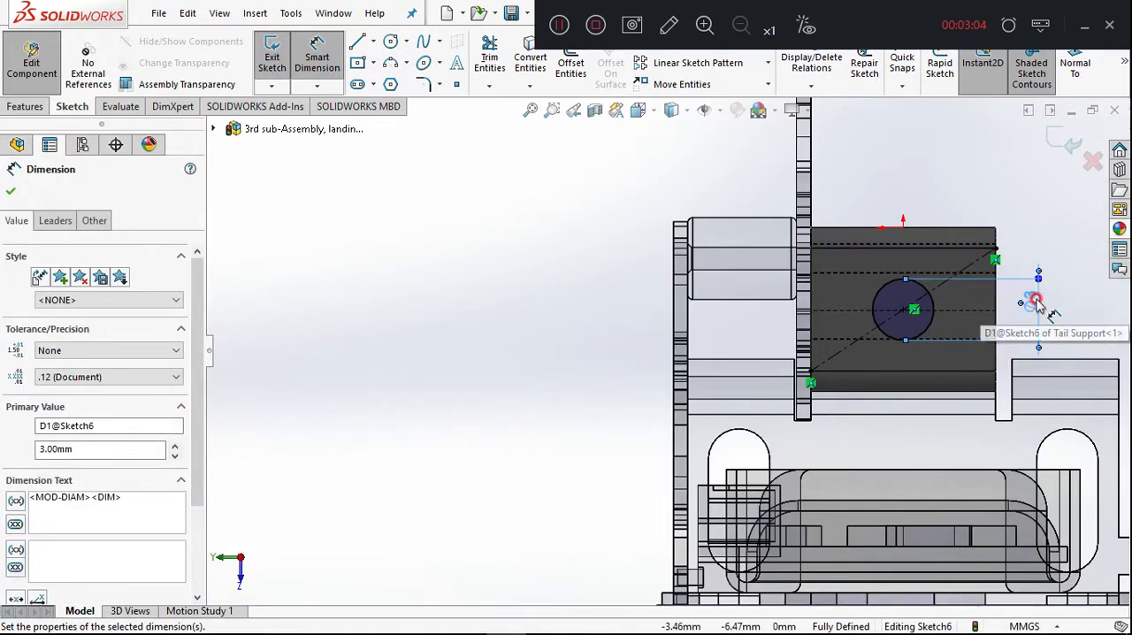
{"action": "left_click", "coordinate": [421, 230]}
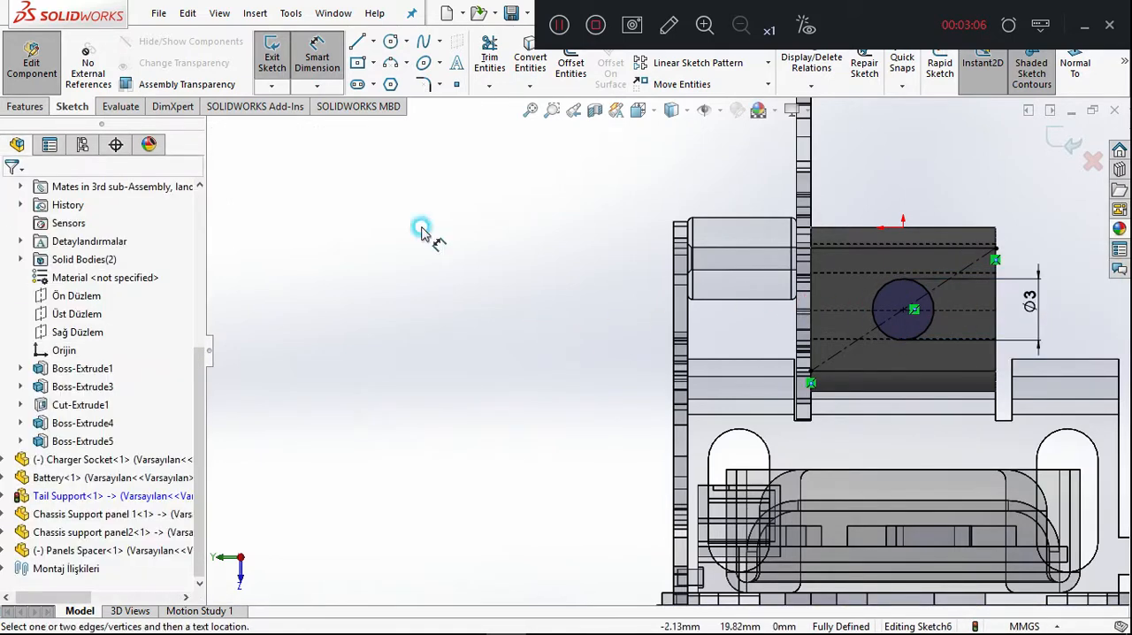
Extrude the 3 mm circle as a boss with the Through All end condition and inspect the block's end face.
{"action": "left_click", "coordinate": [20, 106]}
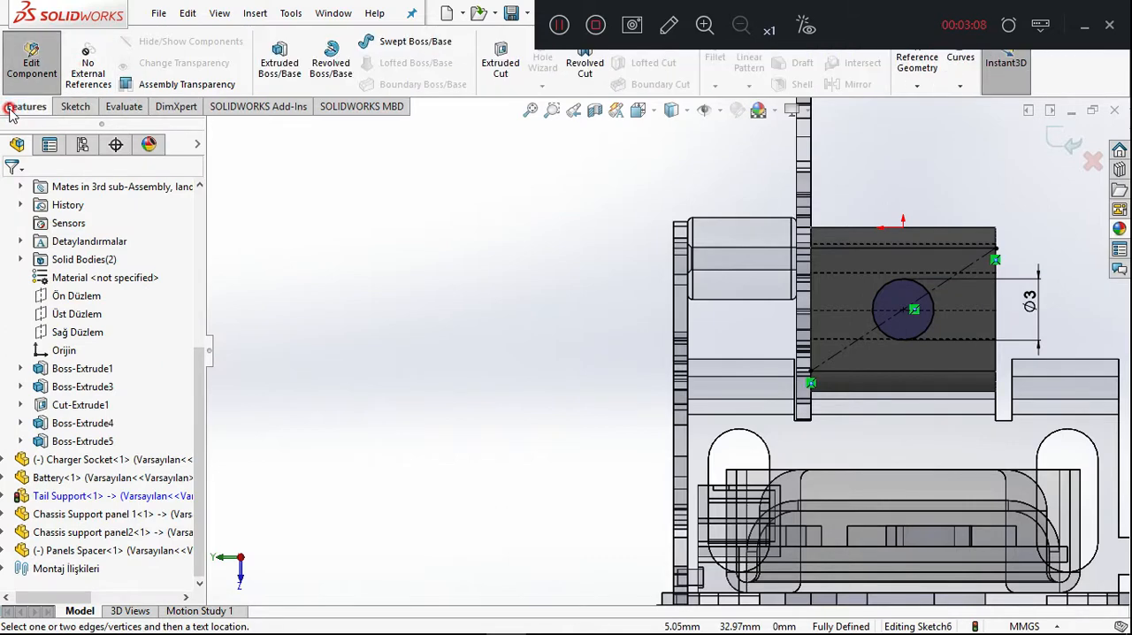
{"action": "left_click", "coordinate": [278, 70]}
{"action": "left_click", "coordinate": [110, 290]}
{"action": "left_click", "coordinate": [96, 314]}
{"action": "middle_click_drag", "start_coordinate": [324, 289], "coordinate": [258, 314]}
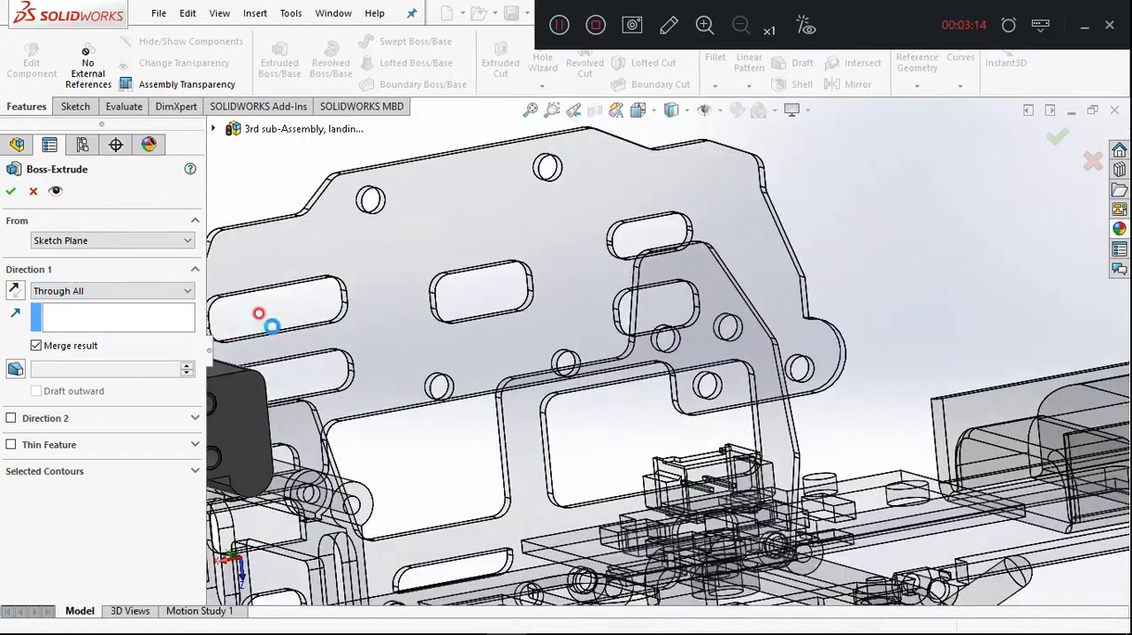
{"action": "scroll", "coordinate": [332, 457], "scroll_direction": "up", "scroll_amount": 1}
{"action": "middle_click_drag", "start_coordinate": [452, 469], "coordinate": [536, 476]}
{"action": "left_click", "coordinate": [645, 444]}
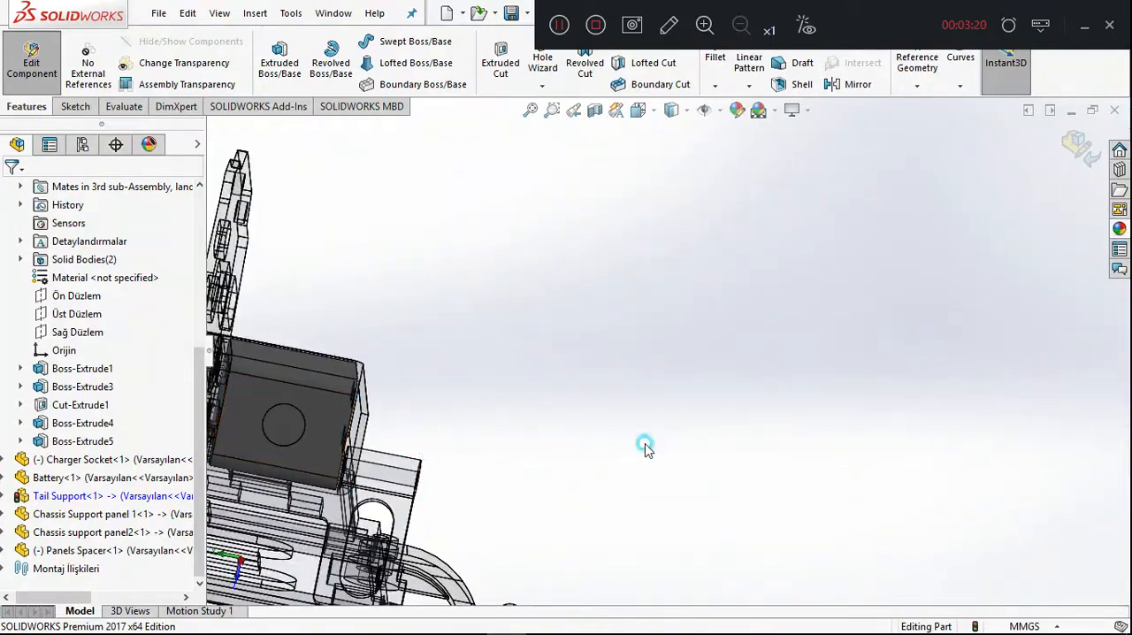
{"action": "left_click", "coordinate": [279, 428]}
{"action": "left_click", "coordinate": [554, 415]}
{"action": "scroll", "coordinate": [313, 443], "scroll_direction": "down", "scroll_amount": 2}
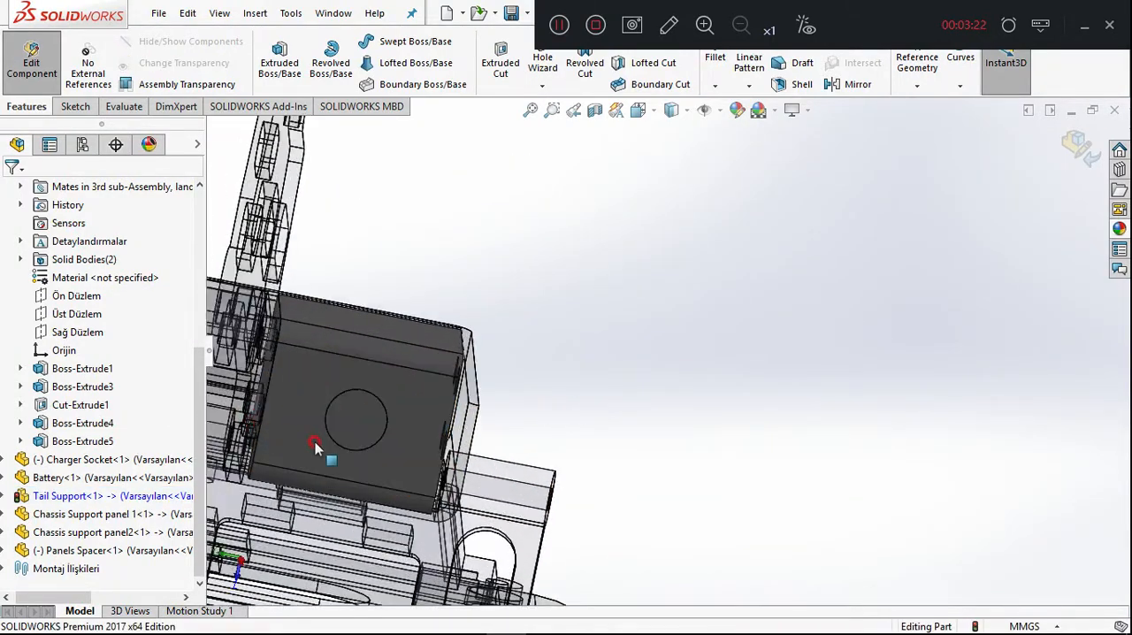
Undo the boss extrusion of the 3 mm circle on the Tail Support, keeping its sketch open.
{"action": "middle_click_drag", "start_coordinate": [468, 467], "coordinate": [284, 423]}
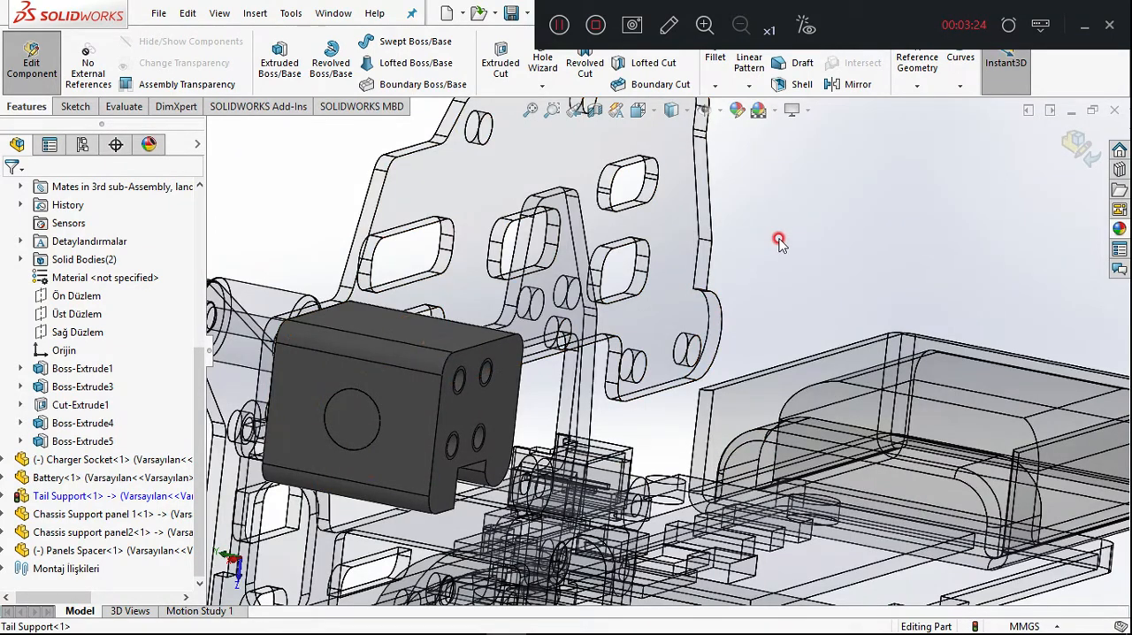
{"action": "key", "text": "ctrl+z"}
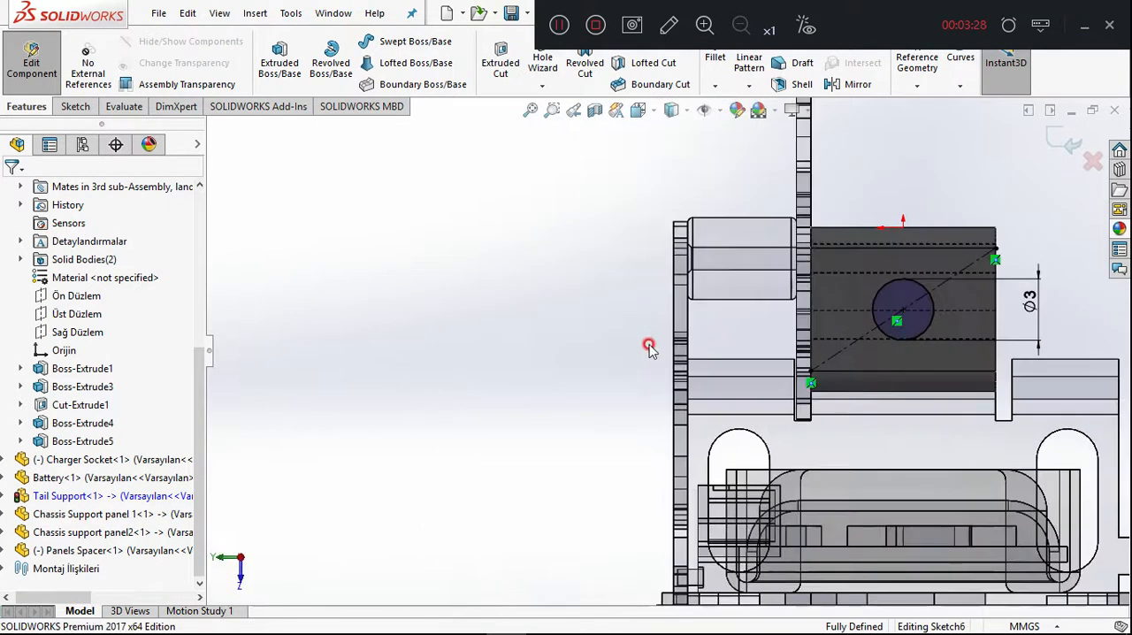
{"action": "left_click", "coordinate": [50, 105]}
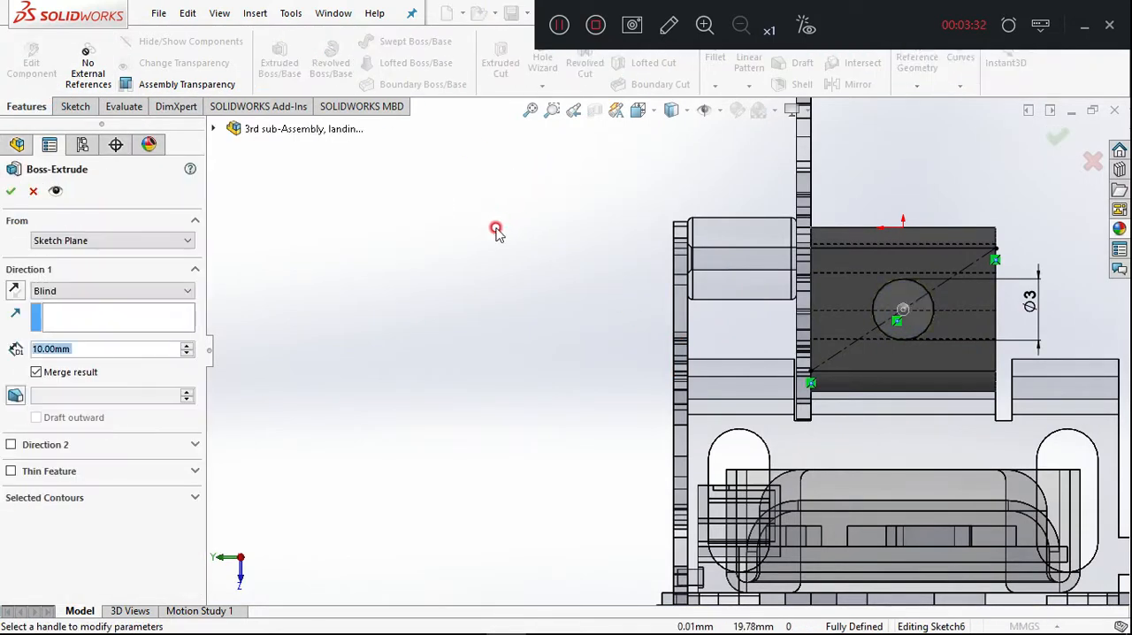
{"action": "key", "text": "Escape"}
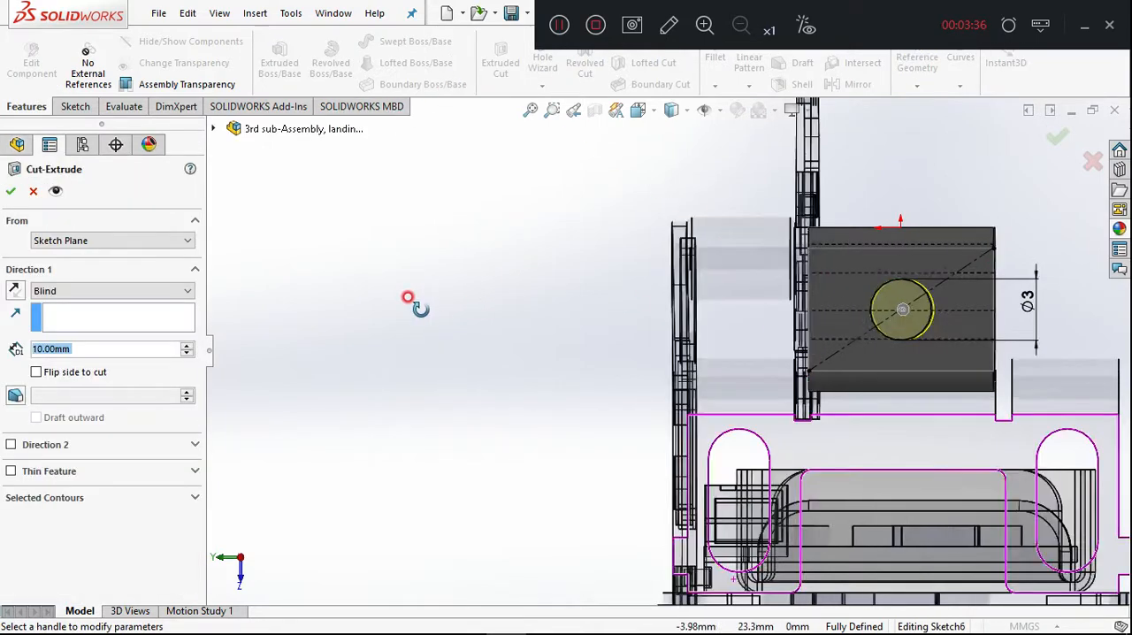
Cut the 3 mm circle through the Tail Support block with the Through All end condition.
{"action": "left_click", "coordinate": [88, 292]}
{"action": "left_click", "coordinate": [71, 314]}
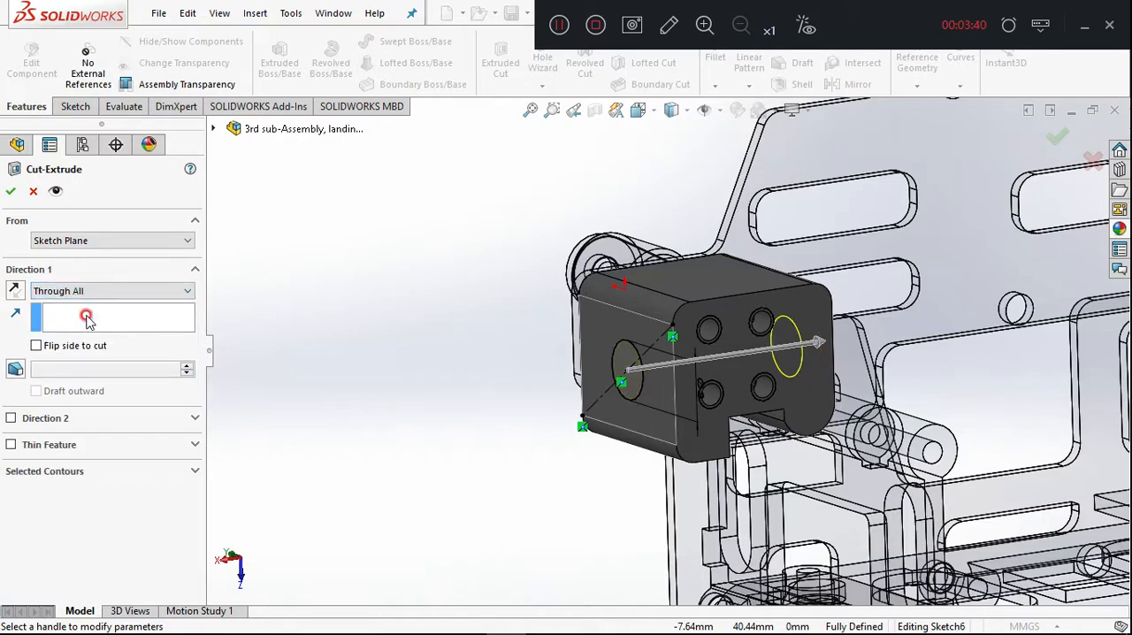
{"action": "middle_click_drag", "start_coordinate": [299, 284], "coordinate": [273, 281]}
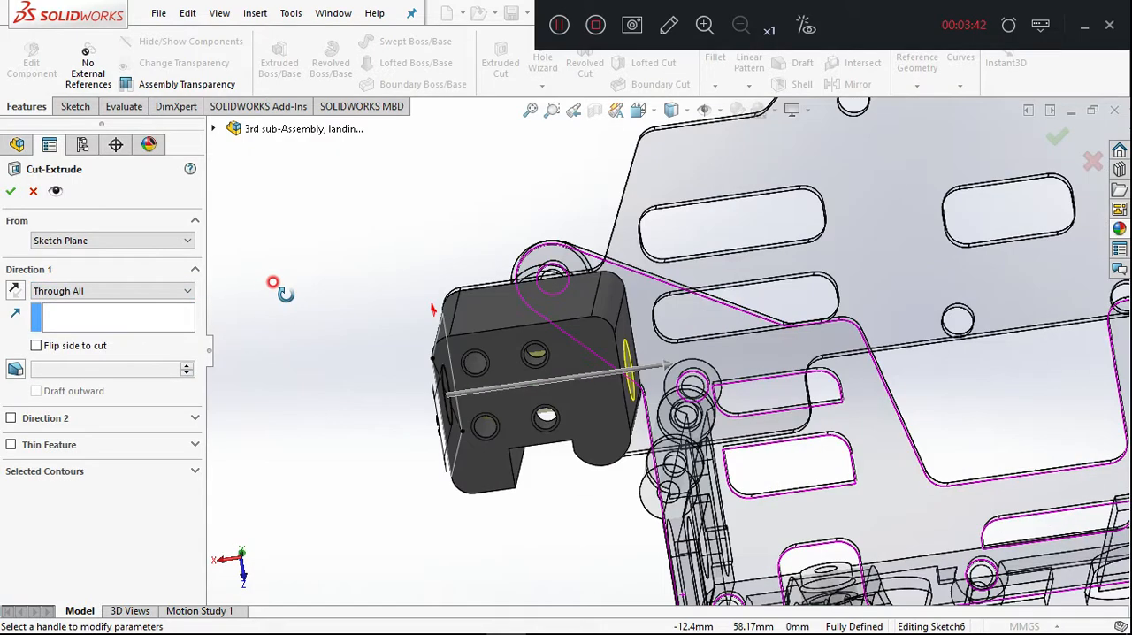
{"action": "key", "text": "Return"}
{"action": "middle_click_drag", "start_coordinate": [353, 262], "coordinate": [467, 261]}
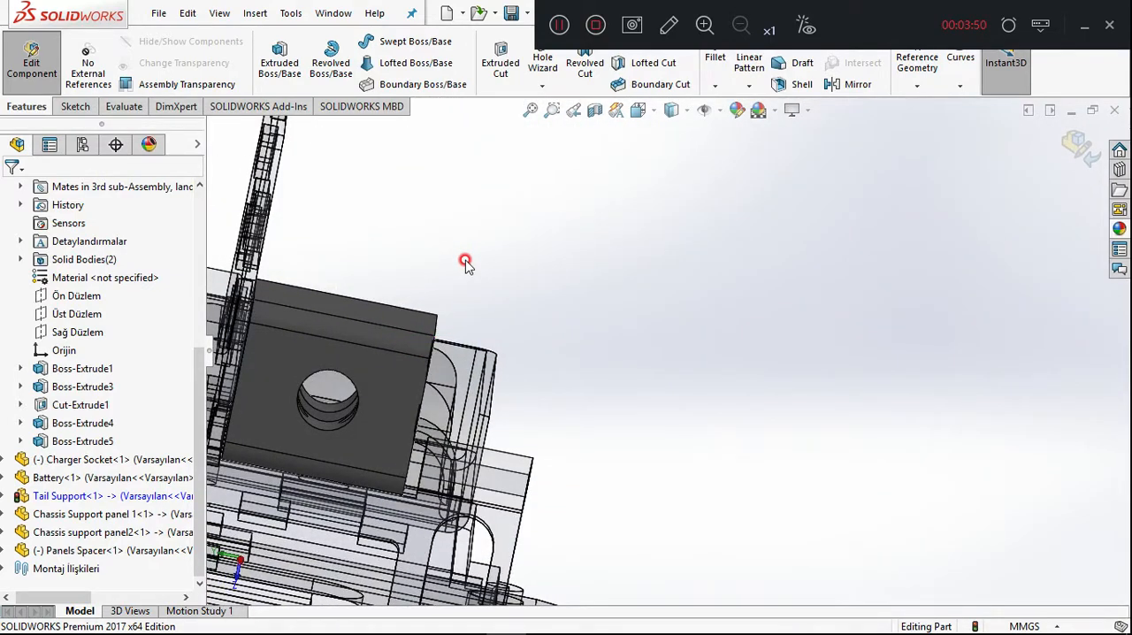
Finish editing the Tail Support, return to the sub-assembly and collapse the PCB - electronic circuit component's tree.
{"action": "left_click", "coordinate": [1075, 148]}
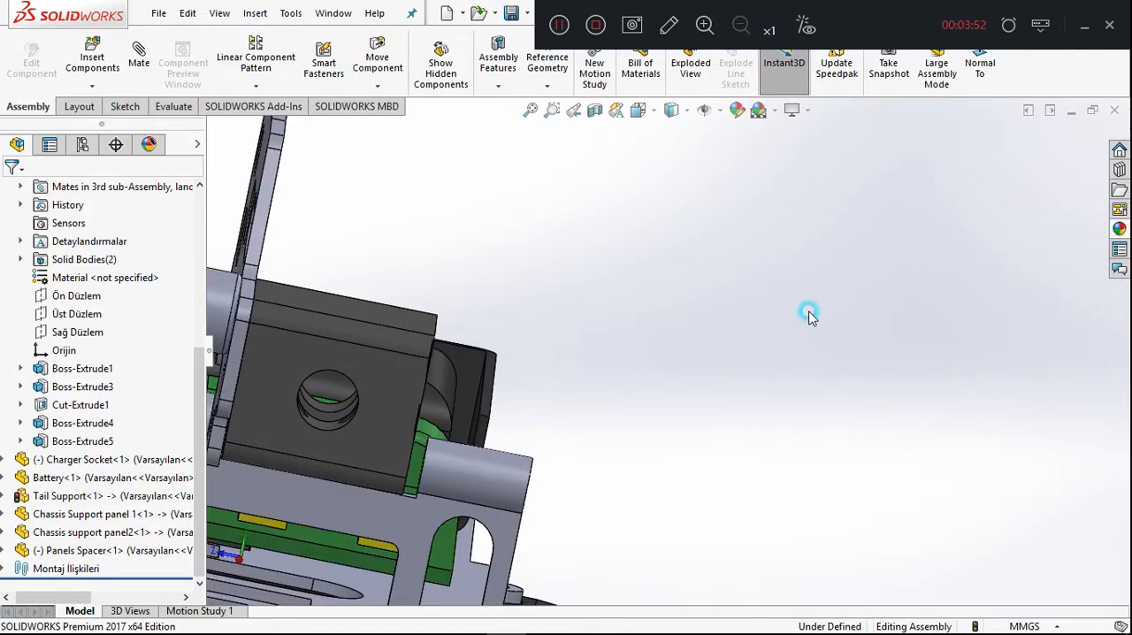
{"action": "scroll", "coordinate": [724, 371], "scroll_direction": "up", "scroll_amount": 5}
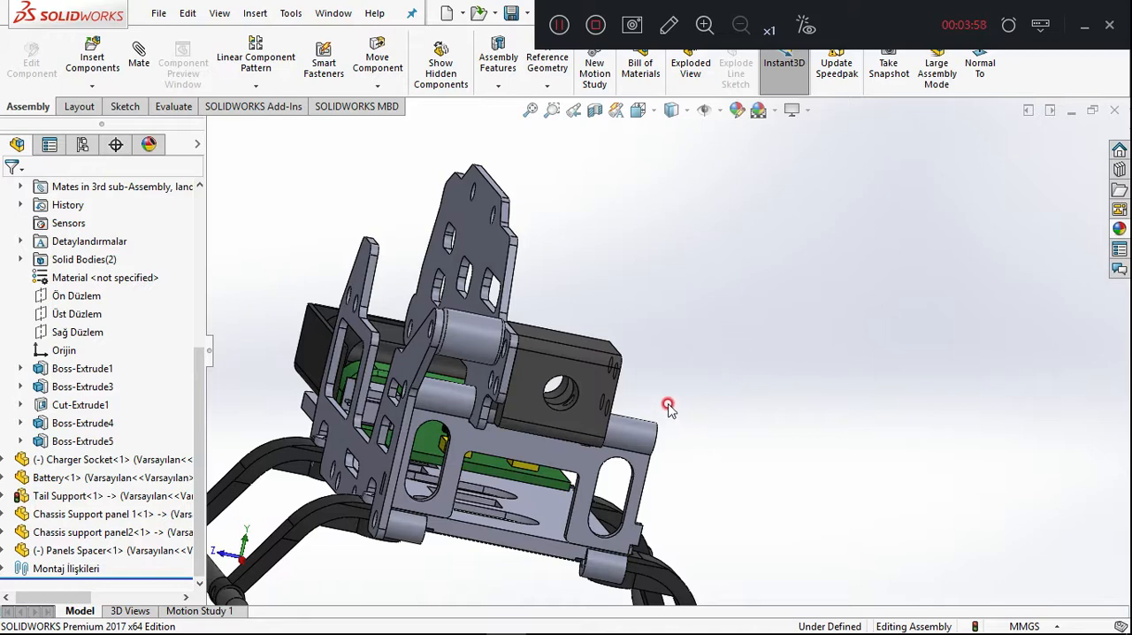
{"action": "scroll", "coordinate": [159, 372], "scroll_direction": "up", "scroll_amount": 5}
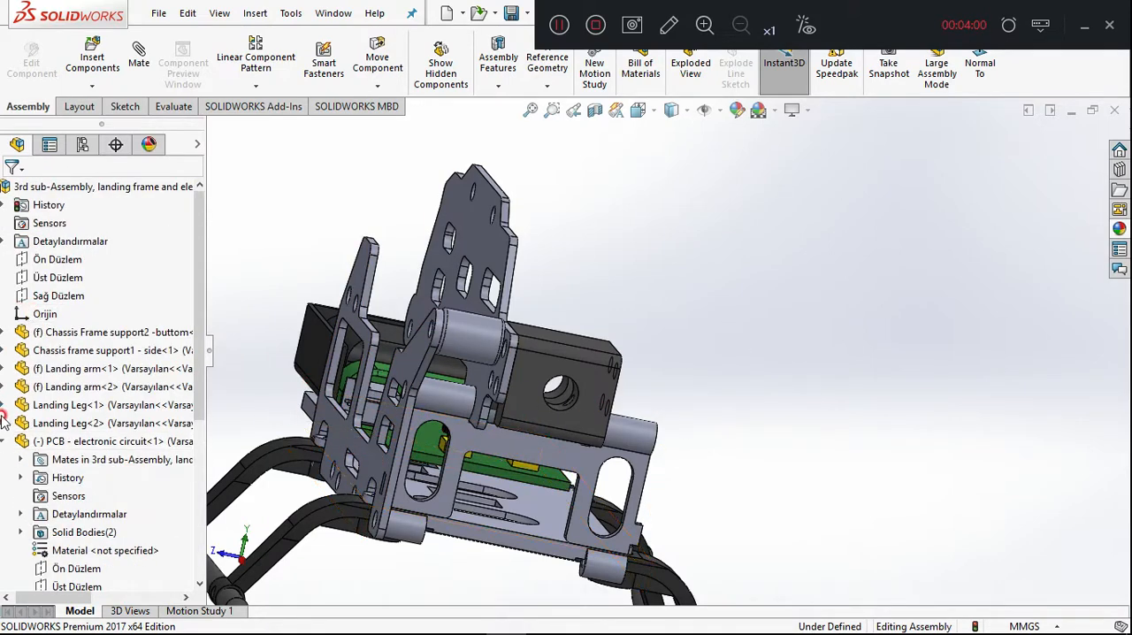
{"action": "left_click", "coordinate": [9, 441]}
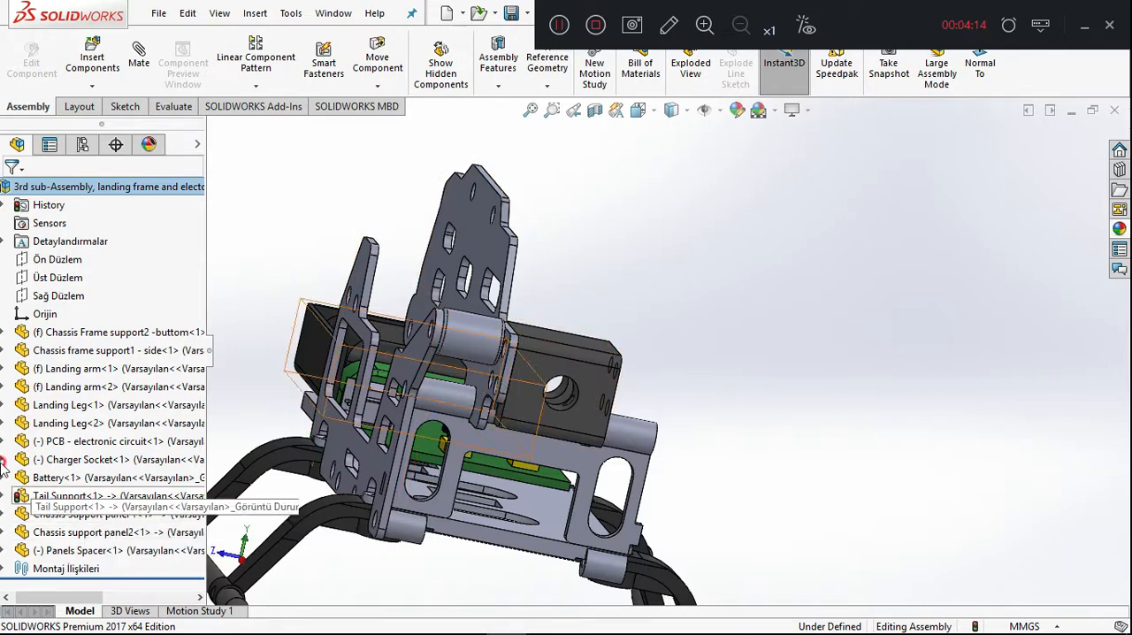
Float the fixed Chassis Frame support2 -buttom component so it can move in the assembly.
{"action": "left_click", "coordinate": [100, 334]}
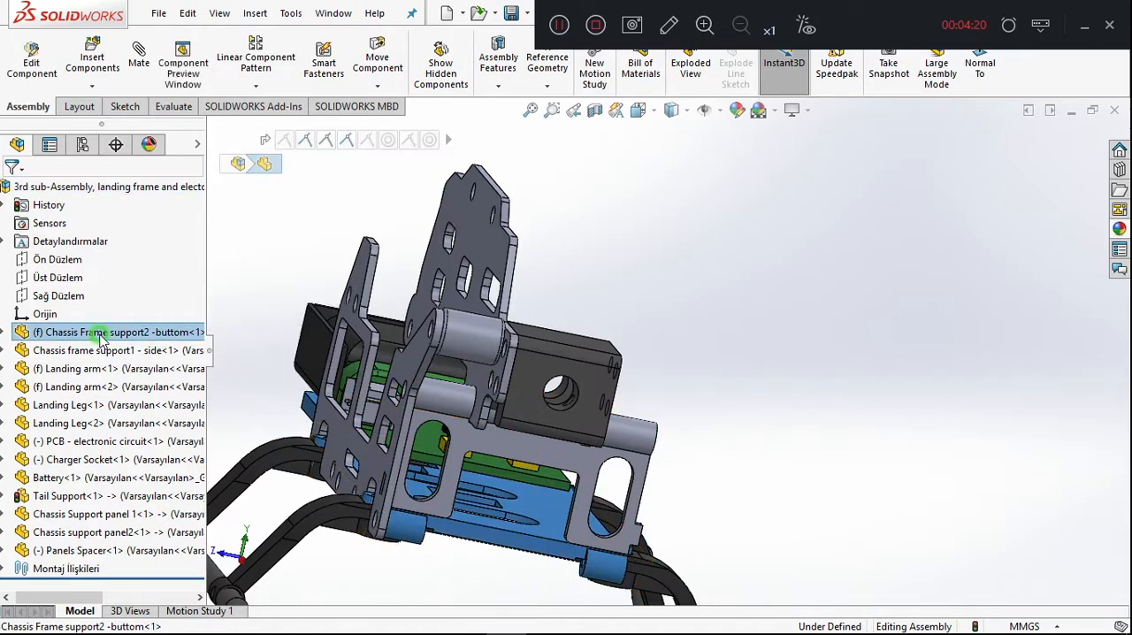
{"action": "right_click", "coordinate": [100, 334]}
{"action": "left_click", "coordinate": [141, 320]}
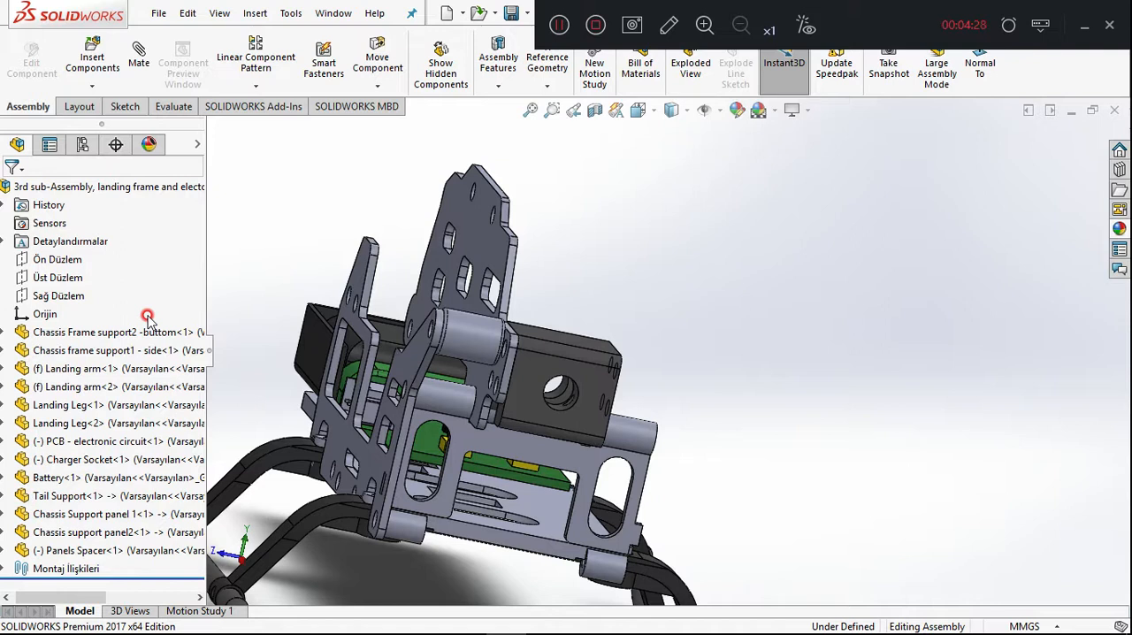
Start a mate between the flat face of Chassis Frame support2 -buttom and the assembly's Üst Düzlem plane.
{"action": "left_click", "coordinate": [548, 517]}
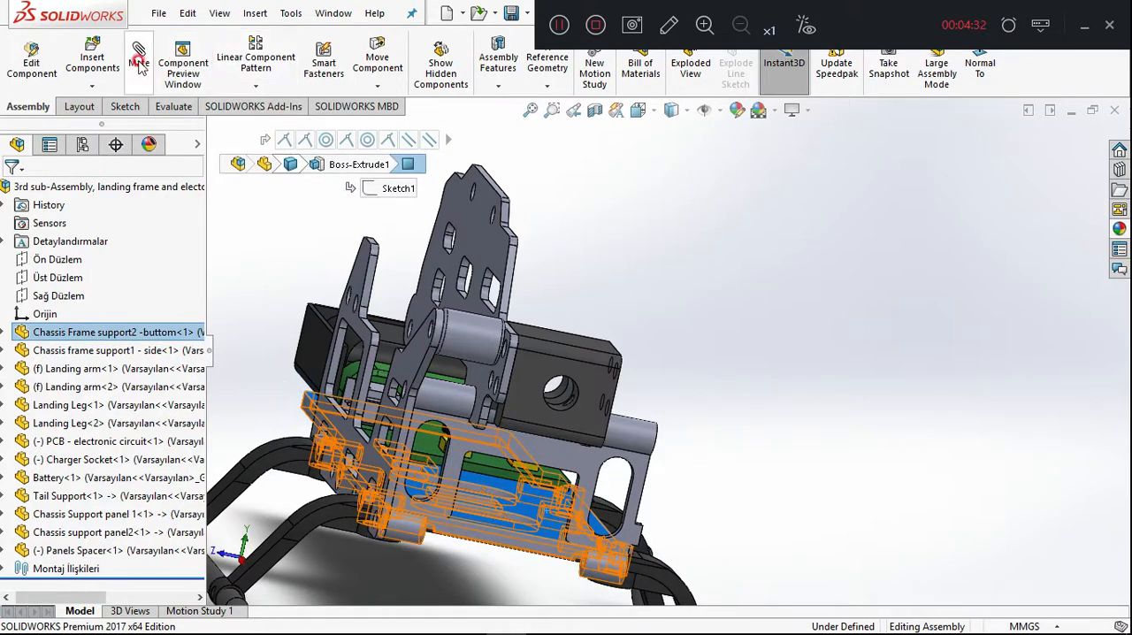
{"action": "left_click", "coordinate": [265, 139]}
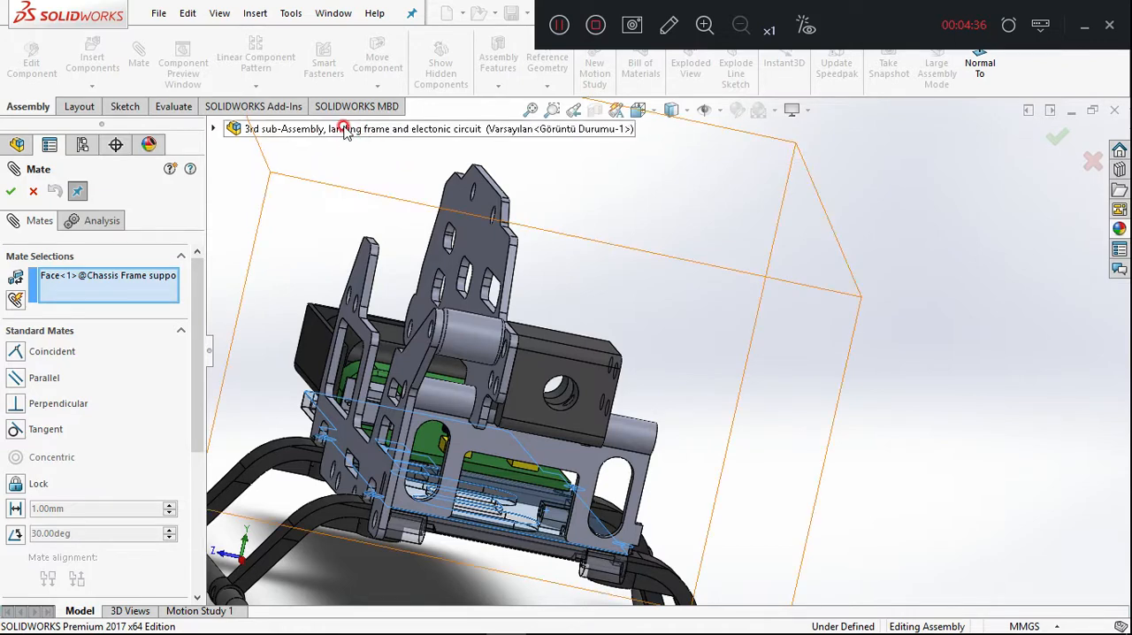
{"action": "left_click", "coordinate": [265, 130]}
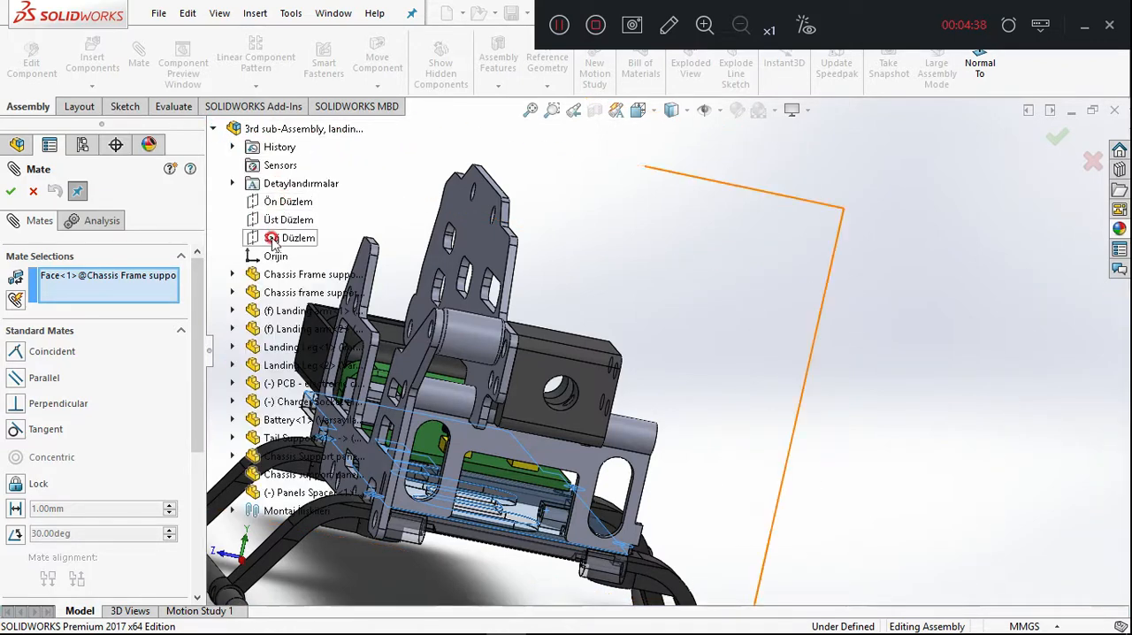
{"action": "left_click", "coordinate": [283, 220]}
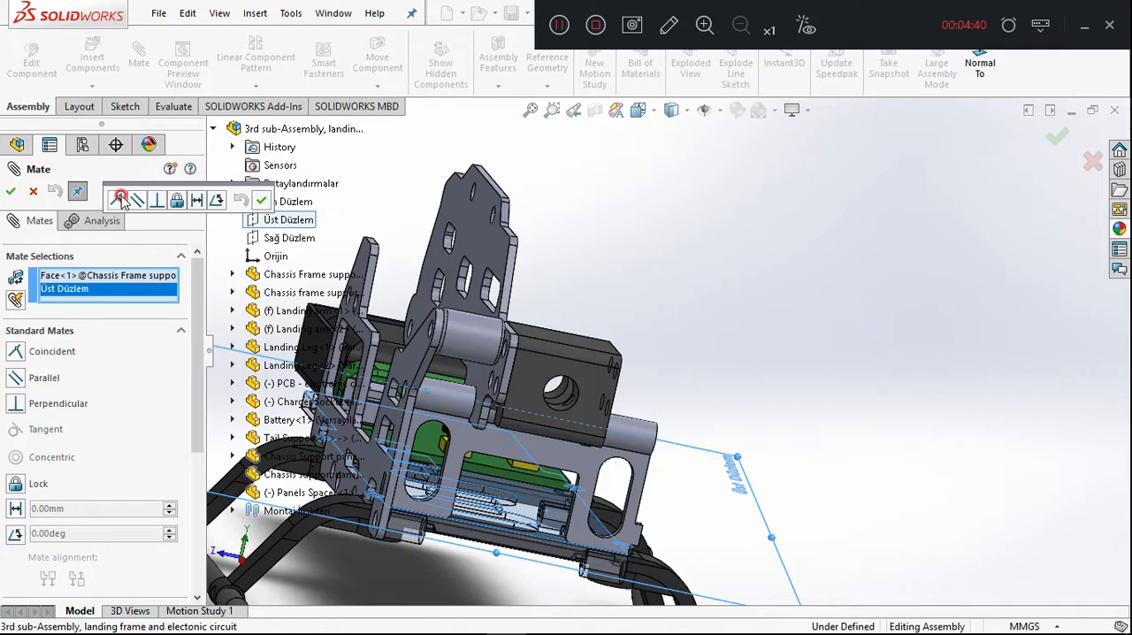
{"action": "left_click", "coordinate": [267, 205]}
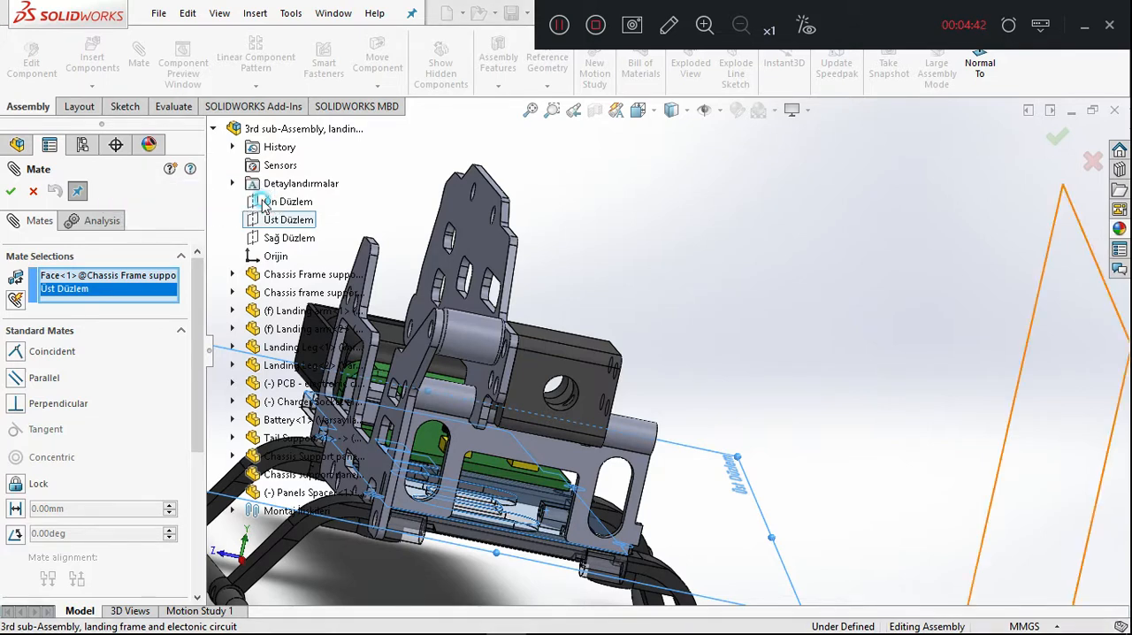
{"action": "left_click", "coordinate": [11, 191]}
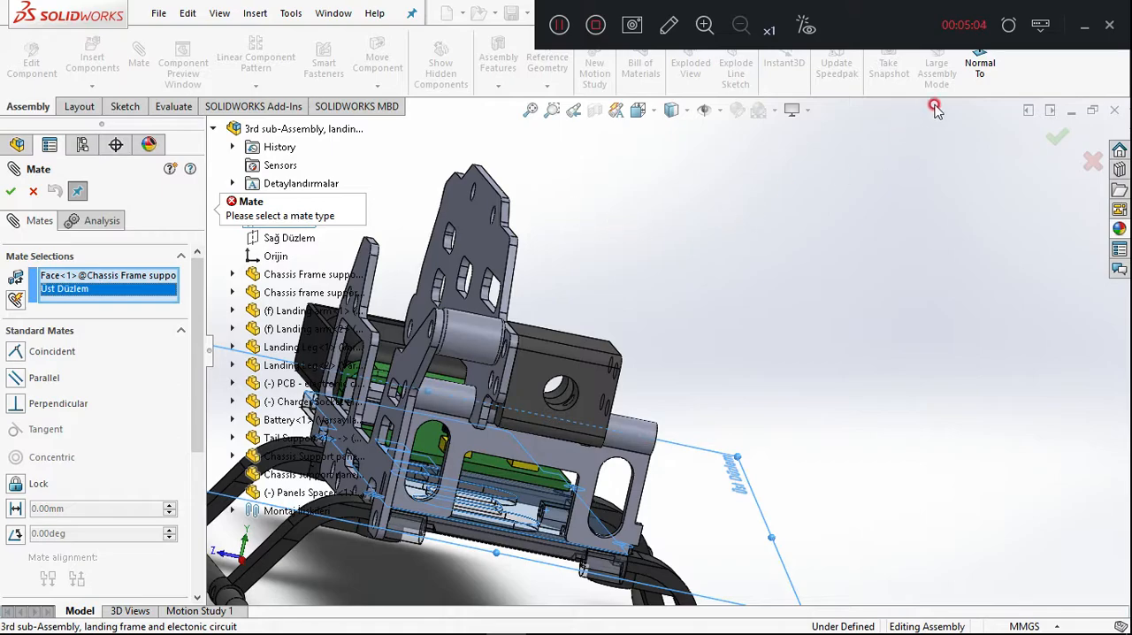
Try parallel, coincident and perpendicular mates between the bottom plate's face and Üst Düzlem, and clear the mate selections.
{"action": "left_click", "coordinate": [994, 71]}
{"action": "left_click", "coordinate": [995, 70]}
{"action": "left_click", "coordinate": [994, 71]}
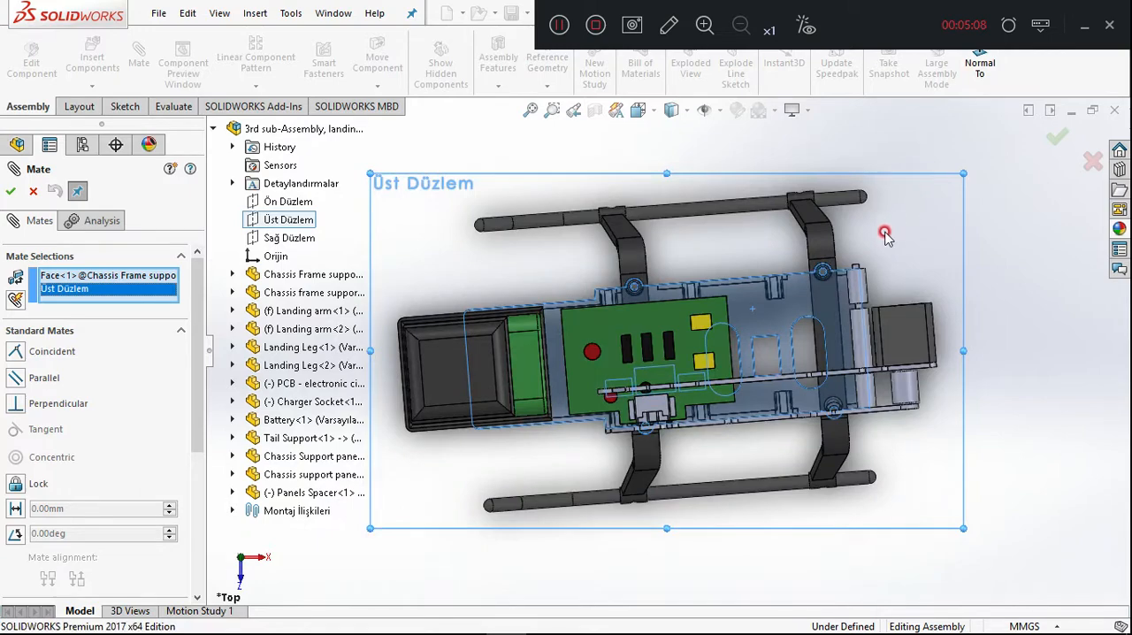
{"action": "middle_click_drag", "start_coordinate": [1004, 452], "coordinate": [964, 168]}
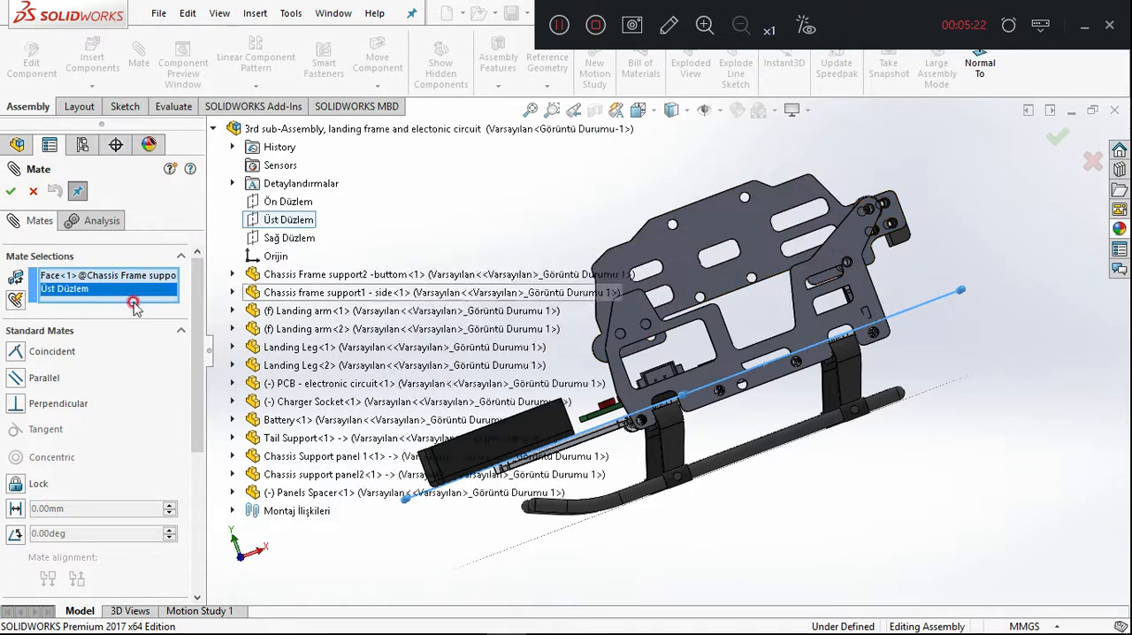
{"action": "left_click", "coordinate": [19, 378]}
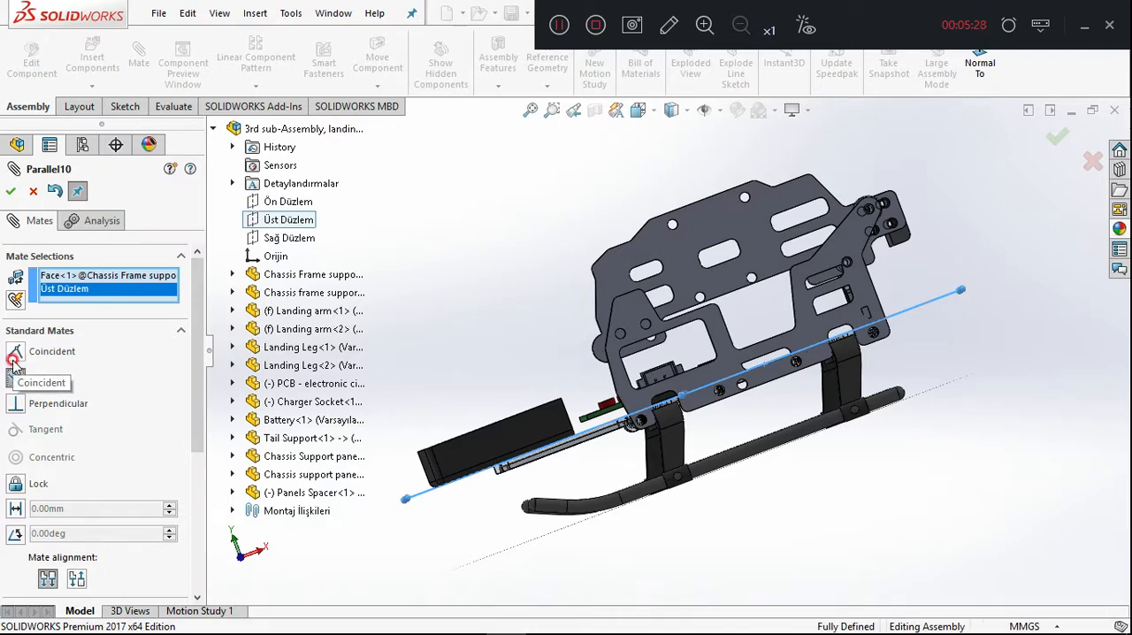
{"action": "left_click", "coordinate": [17, 354]}
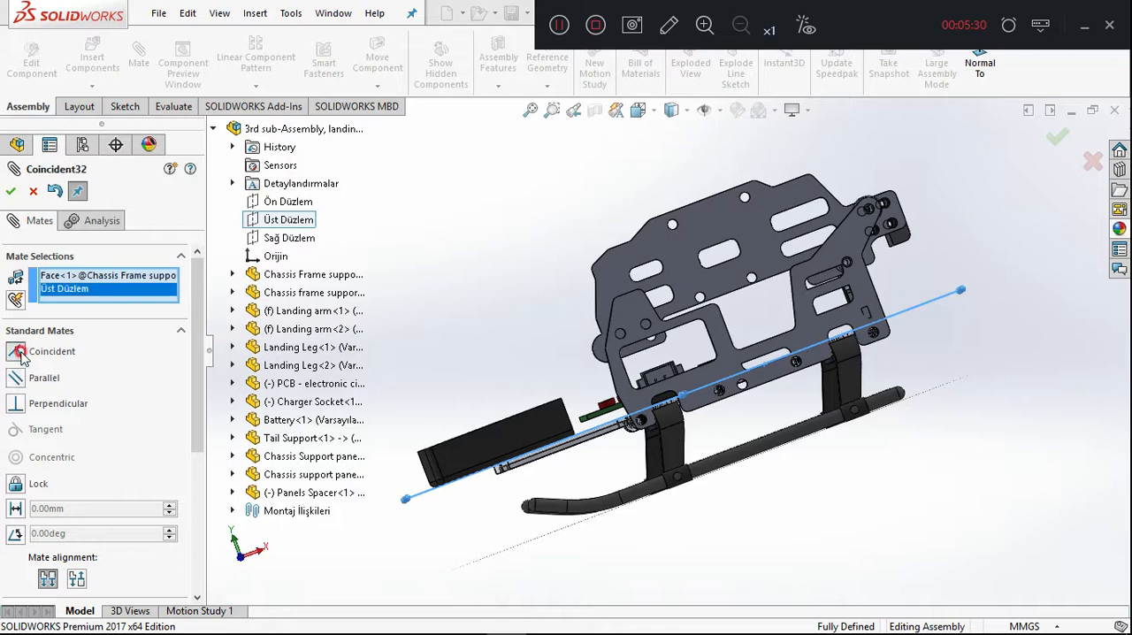
{"action": "left_click", "coordinate": [19, 378]}
{"action": "left_click", "coordinate": [16, 402]}
{"action": "left_click", "coordinate": [13, 379]}
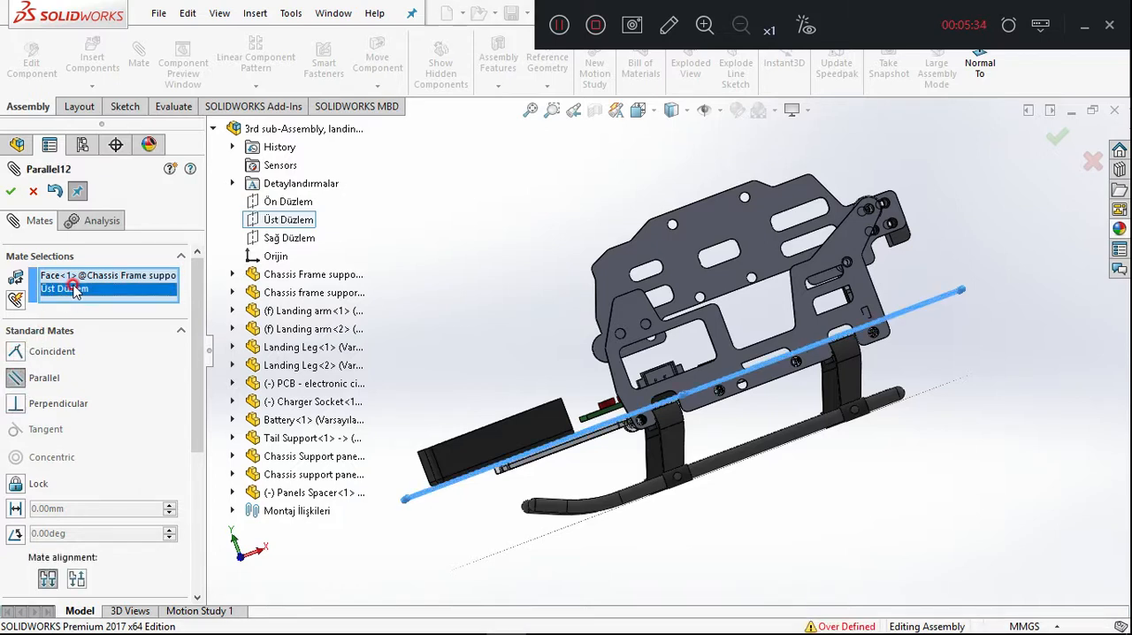
{"action": "key", "text": "Delete"}
{"action": "key", "text": "Delete"}
{"action": "middle_click_drag", "start_coordinate": [798, 509], "coordinate": [792, 535]}
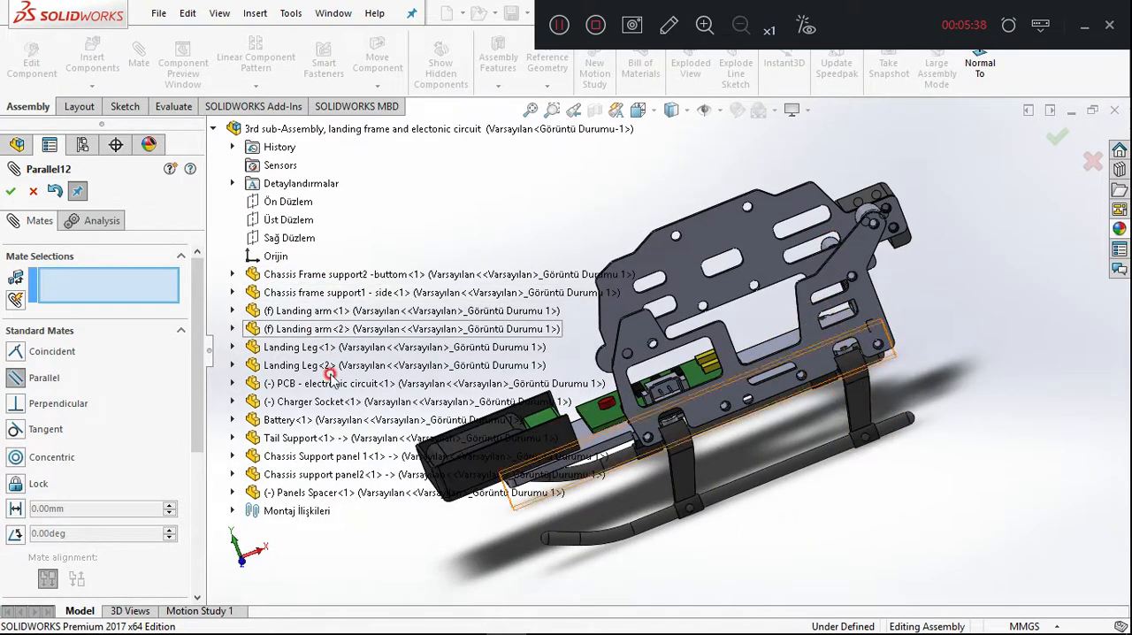
Add a parallel mate between the assembly's Üst Düzlem plane and the flat face of Chassis Frame support2 -buttom.
{"action": "left_click", "coordinate": [284, 223]}
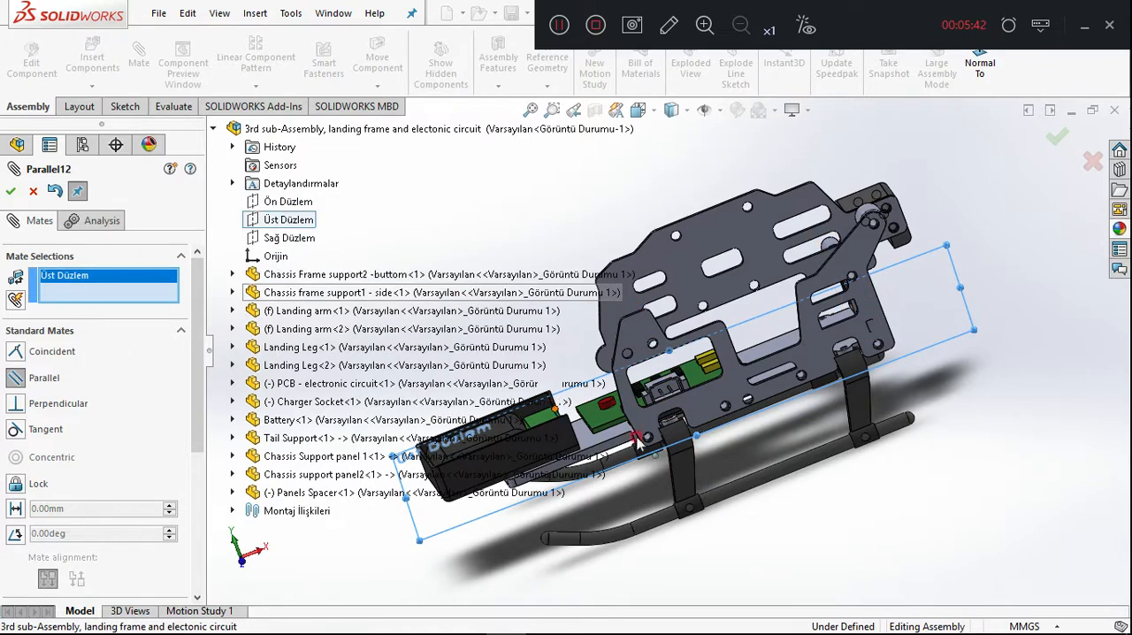
{"action": "left_click", "coordinate": [590, 441]}
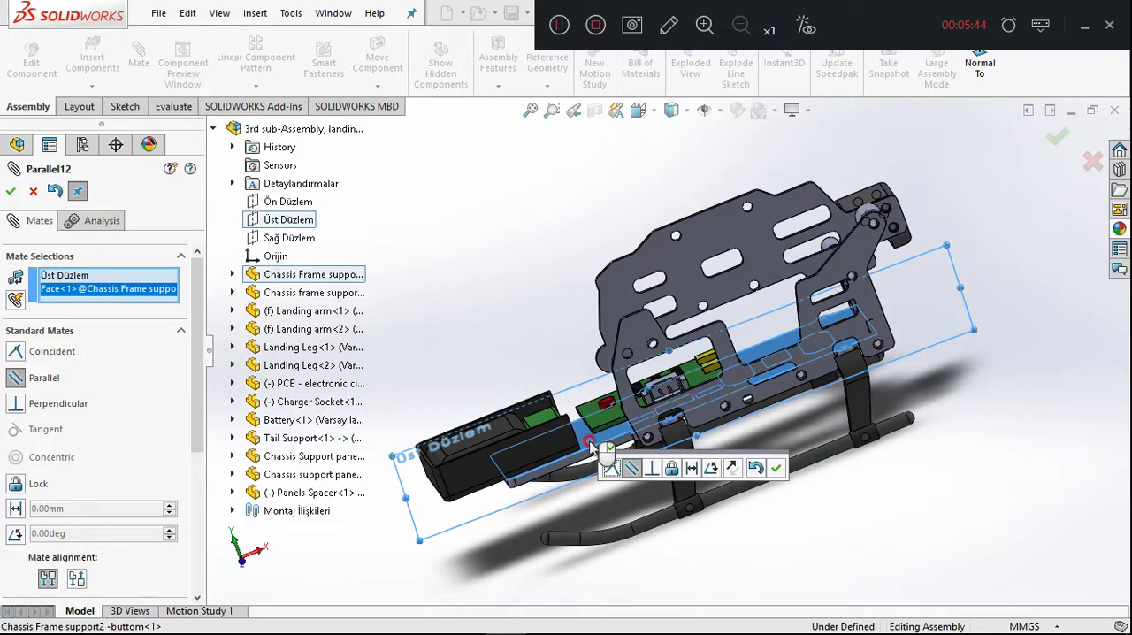
{"action": "left_click", "coordinate": [784, 471]}
{"action": "middle_click_drag", "start_coordinate": [793, 511], "coordinate": [829, 474]}
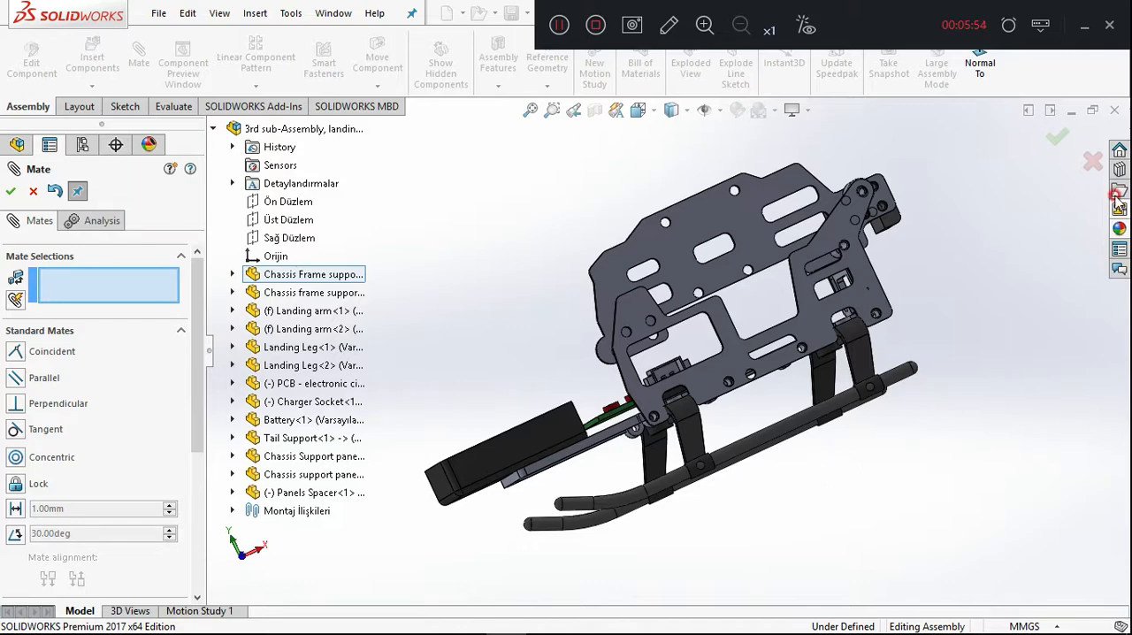
{"action": "left_click", "coordinate": [1055, 137]}
{"action": "left_click_drag", "start_coordinate": [601, 439], "coordinate": [624, 442]}
{"action": "left_click", "coordinate": [738, 495]}
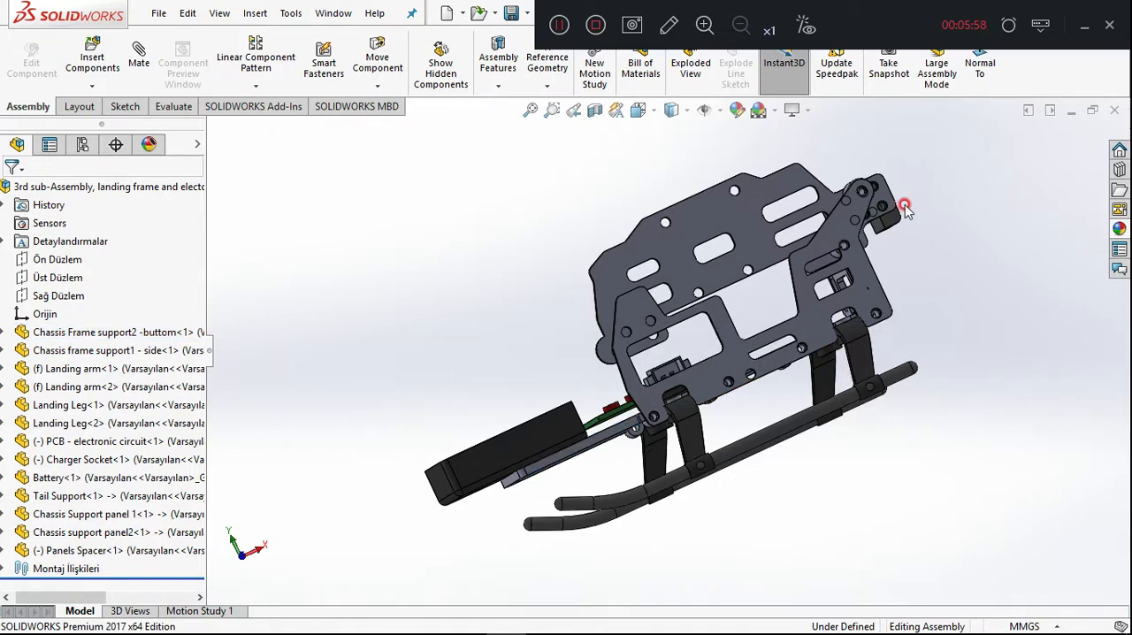
Show the landing gear assembly in isometric view and examine it from the side and battery end.
{"action": "left_click", "coordinate": [685, 109]}
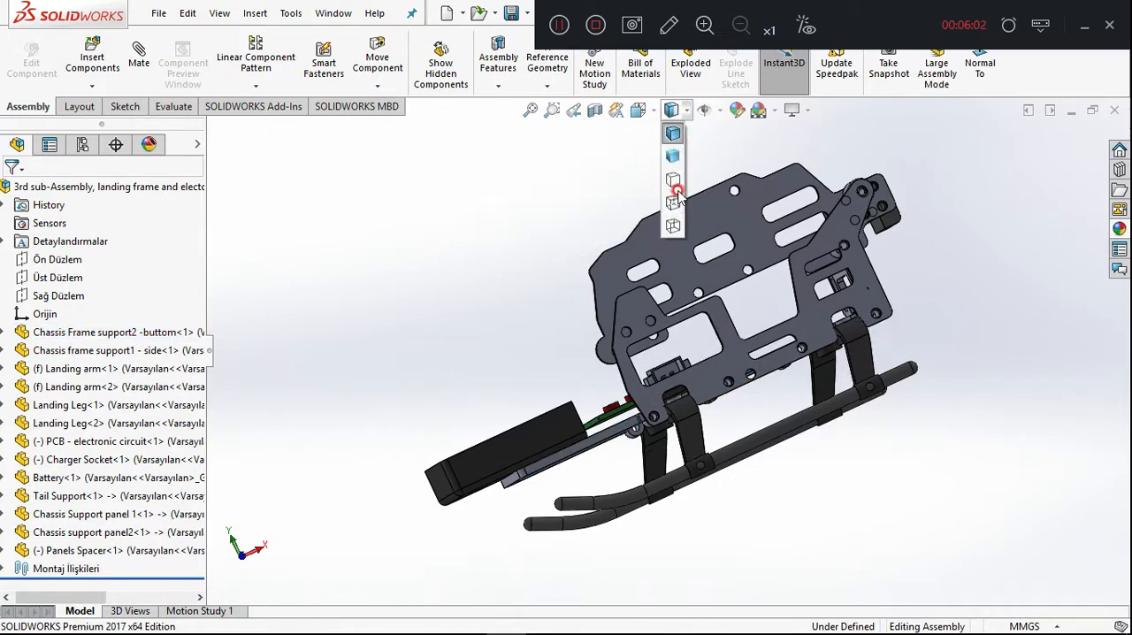
{"action": "left_click", "coordinate": [638, 110]}
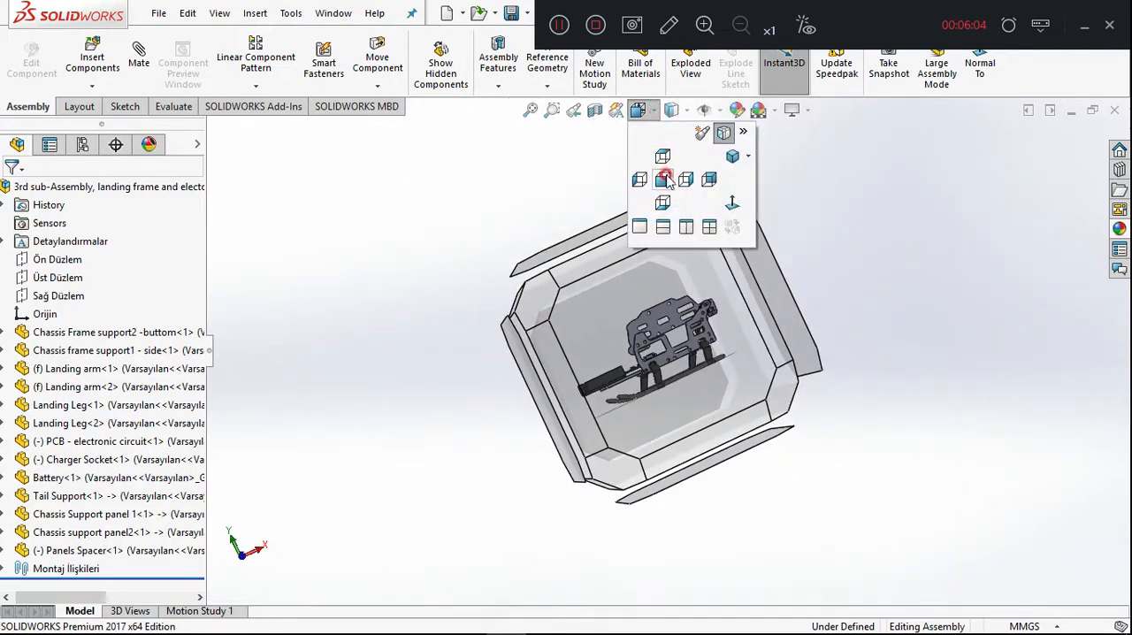
{"action": "left_click", "coordinate": [732, 155]}
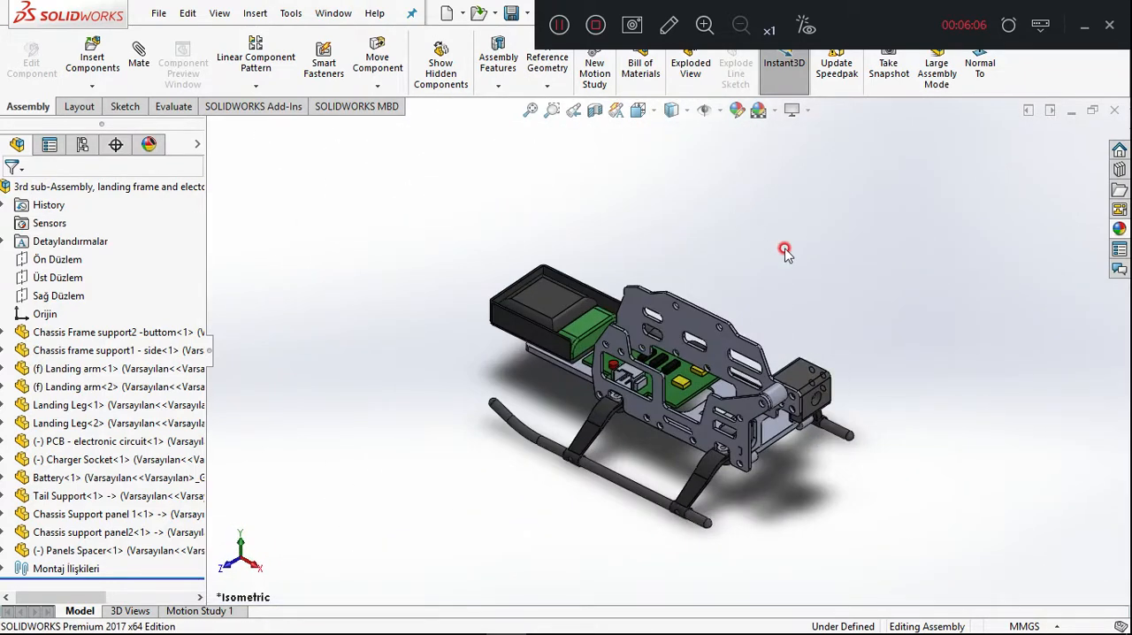
{"action": "middle_click_drag", "start_coordinate": [813, 232], "coordinate": [920, 216]}
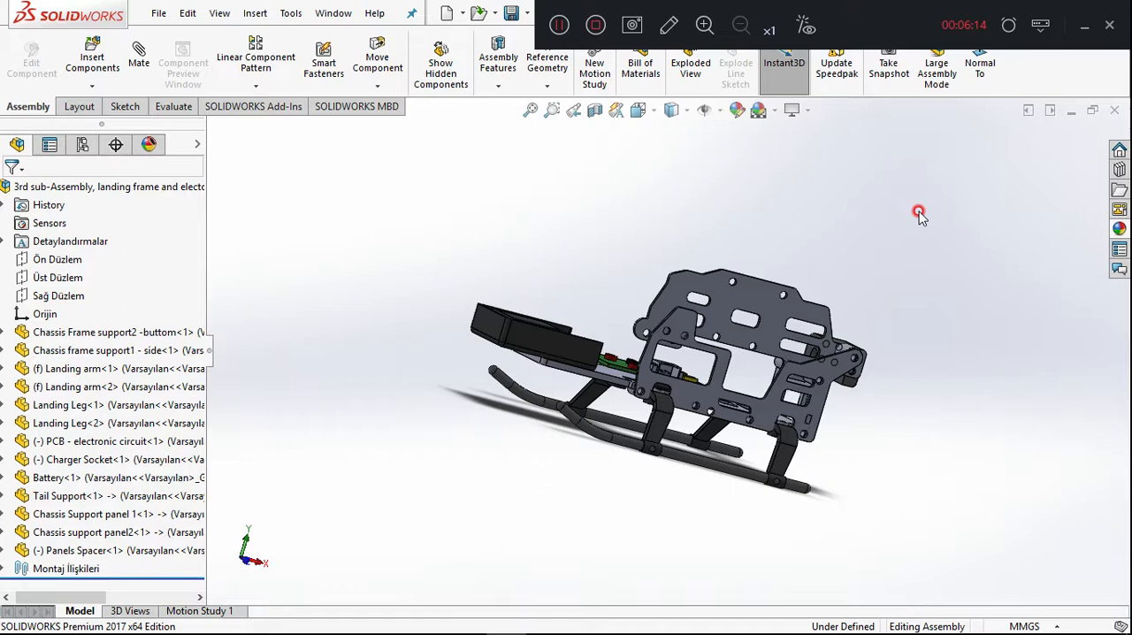
{"action": "middle_click_drag", "start_coordinate": [879, 240], "coordinate": [950, 342]}
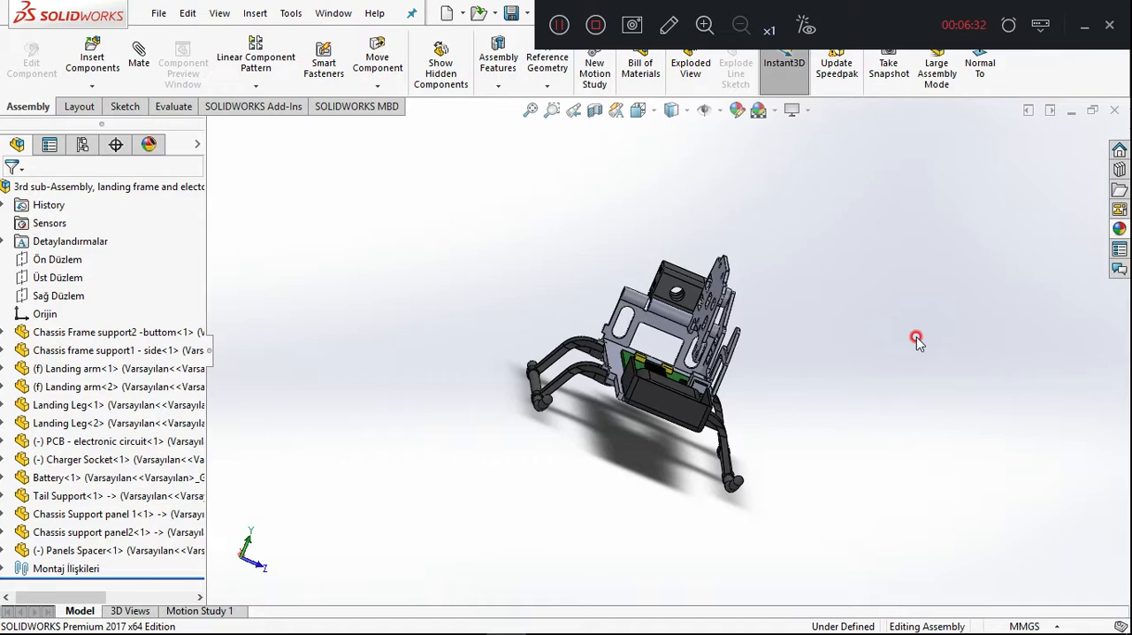
Copy the Panels Spacer and place the second instance in free space beside the upper side panels.
{"action": "scroll", "coordinate": [758, 349], "scroll_direction": "down", "scroll_amount": 5}
{"action": "middle_click_drag", "start_coordinate": [711, 338], "coordinate": [727, 292]}
{"action": "left_click_drag", "start_coordinate": [751, 248], "coordinate": [815, 231], "text": "ctrl"}
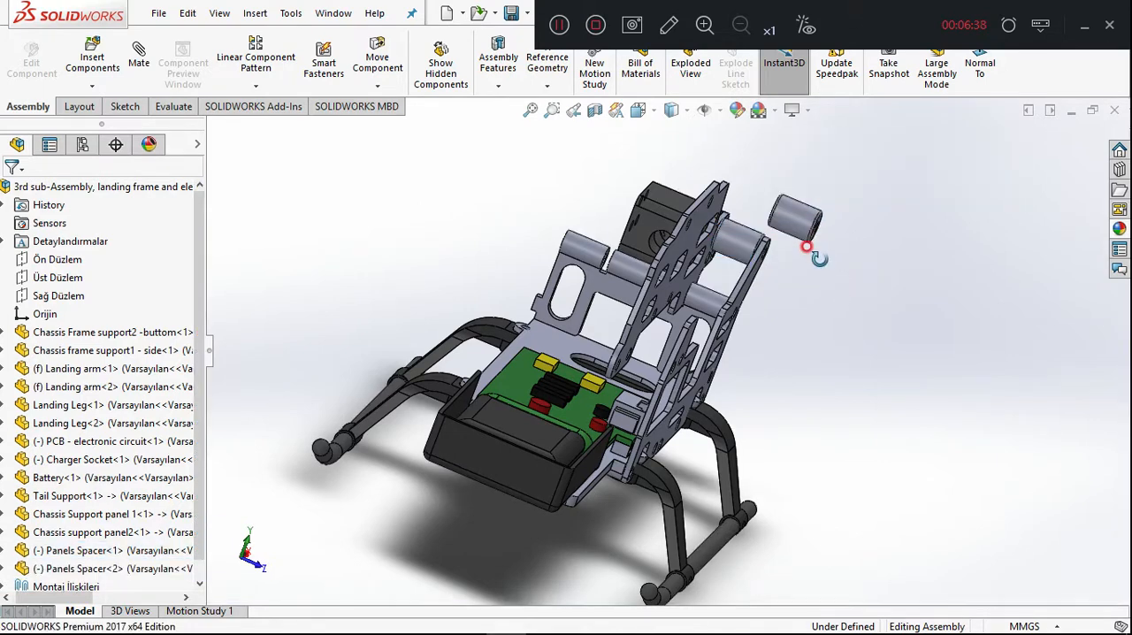
Add a concentric mate between the second Panels Spacer's hole edge and the lower front hole of Chassis Support panel 1.
{"action": "middle_click_drag", "start_coordinate": [807, 248], "coordinate": [833, 288]}
{"action": "middle_click_drag", "start_coordinate": [786, 222], "coordinate": [739, 255]}
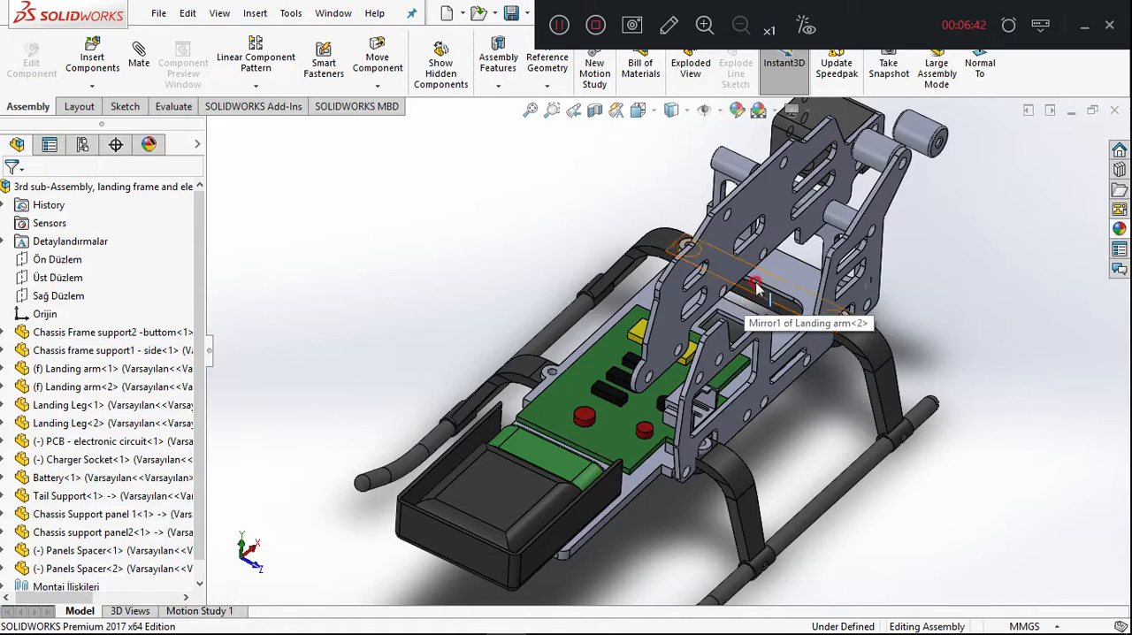
{"action": "scroll", "coordinate": [872, 160], "scroll_direction": "down", "scroll_amount": 5}
{"action": "scroll", "coordinate": [870, 165], "scroll_direction": "down", "scroll_amount": 3}
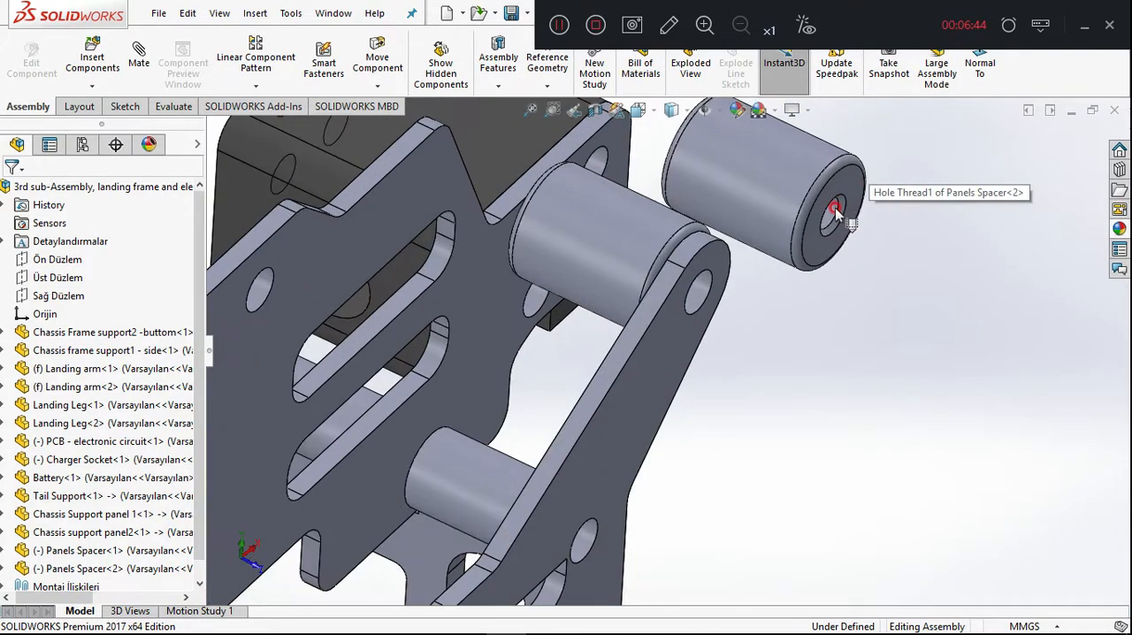
{"action": "left_click", "coordinate": [826, 208]}
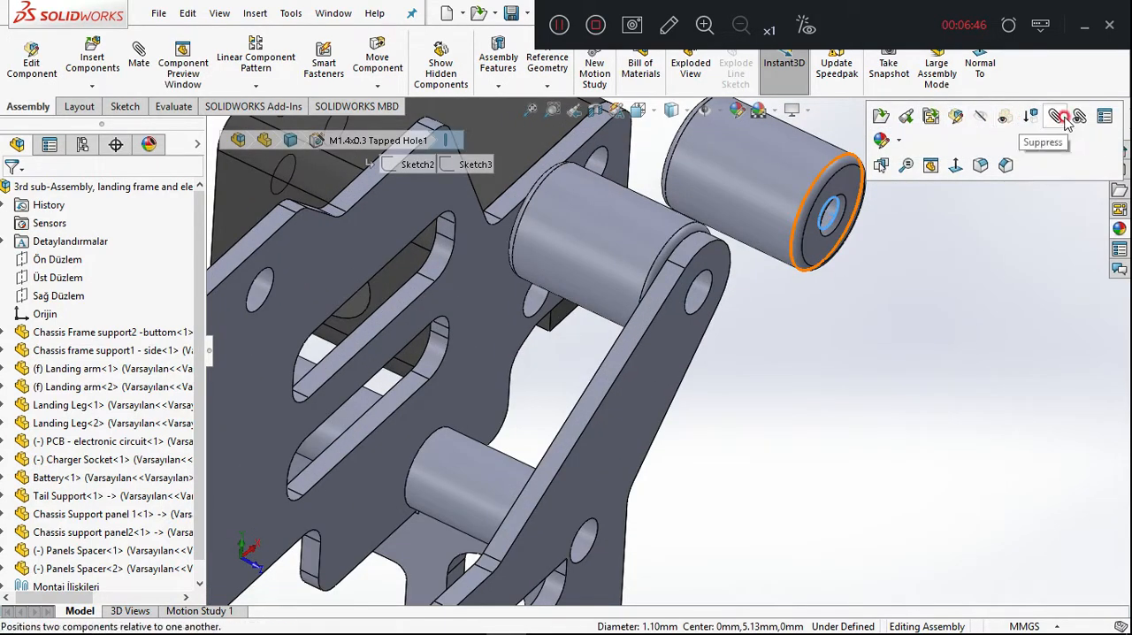
{"action": "scroll", "coordinate": [780, 379], "scroll_direction": "up", "scroll_amount": 8}
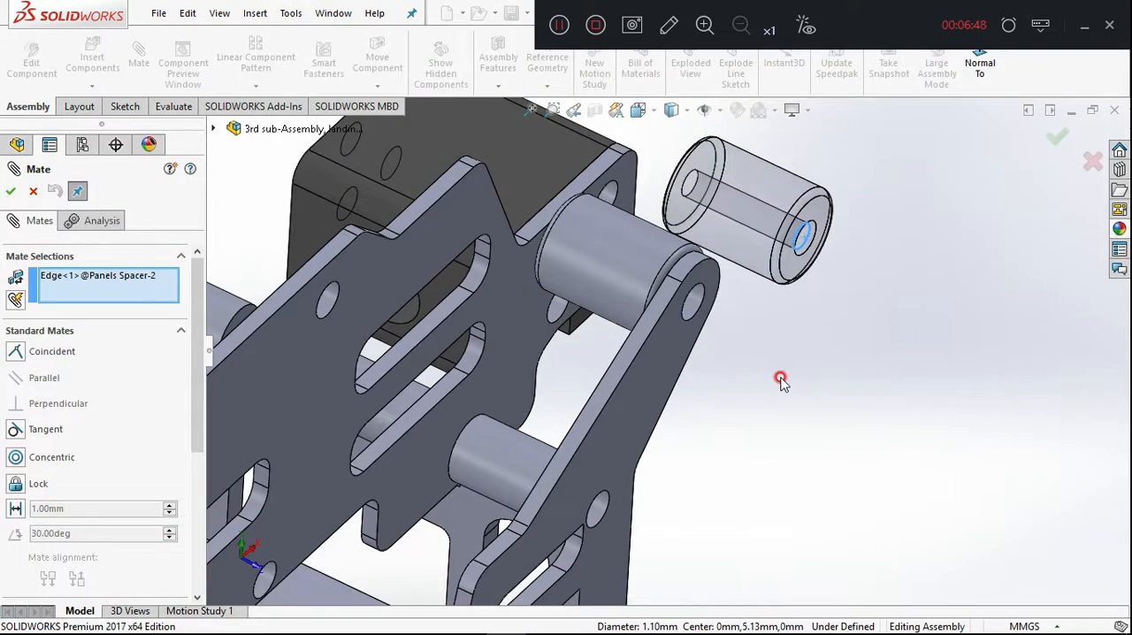
{"action": "scroll", "coordinate": [569, 467], "scroll_direction": "down", "scroll_amount": 2}
{"action": "scroll", "coordinate": [558, 449], "scroll_direction": "down", "scroll_amount": 3}
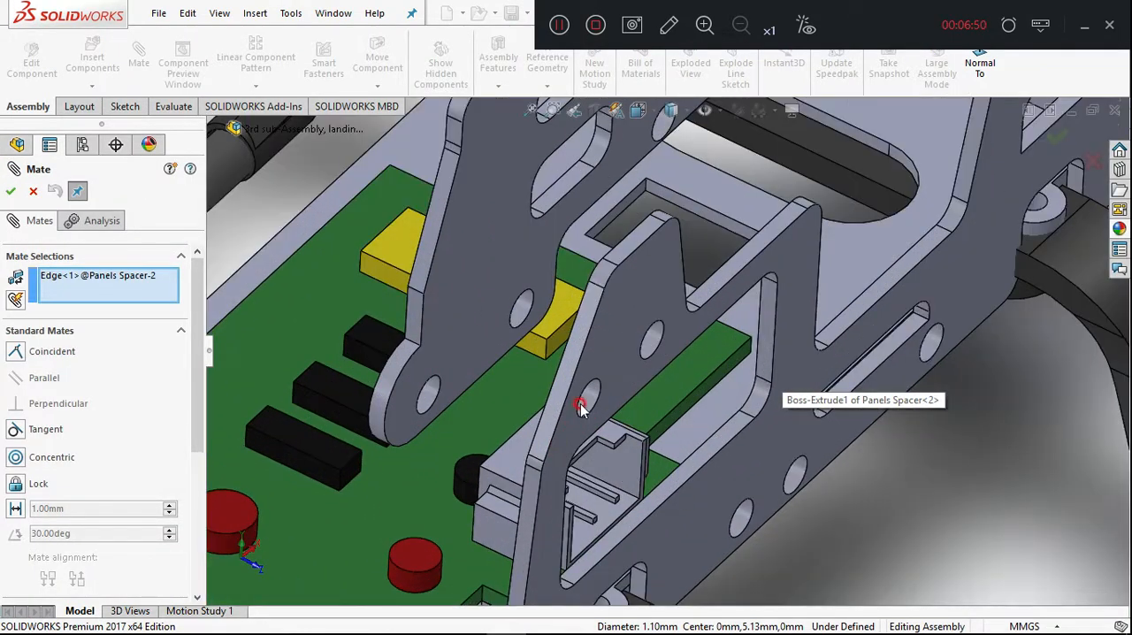
{"action": "left_click", "coordinate": [584, 396]}
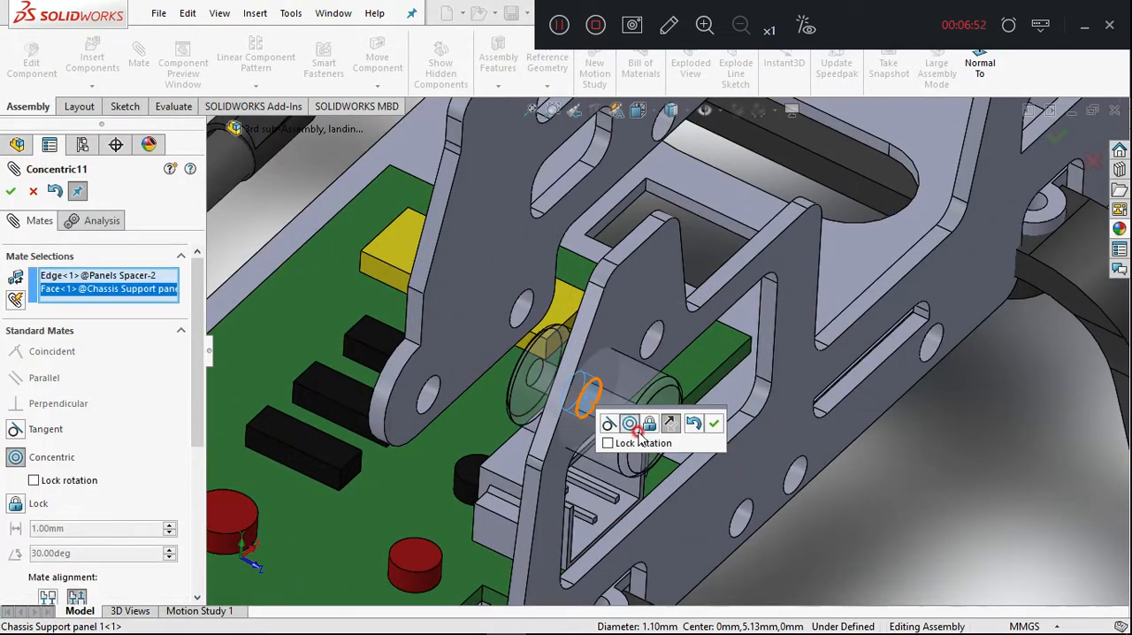
{"action": "left_click", "coordinate": [713, 424]}
Add a coincident mate between the second spacer's end face and the inner face of Chassis Support panel 1.
{"action": "left_click_drag", "start_coordinate": [524, 374], "coordinate": [460, 316]}
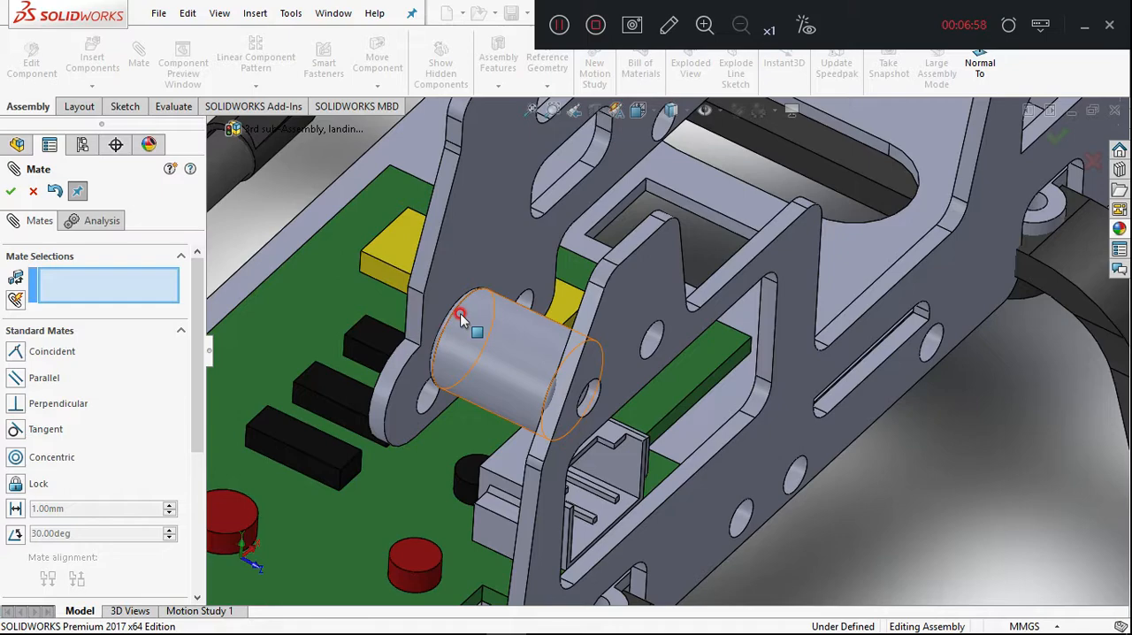
{"action": "left_click_drag", "start_coordinate": [518, 371], "coordinate": [460, 329]}
{"action": "middle_click_drag", "start_coordinate": [692, 405], "coordinate": [434, 354]}
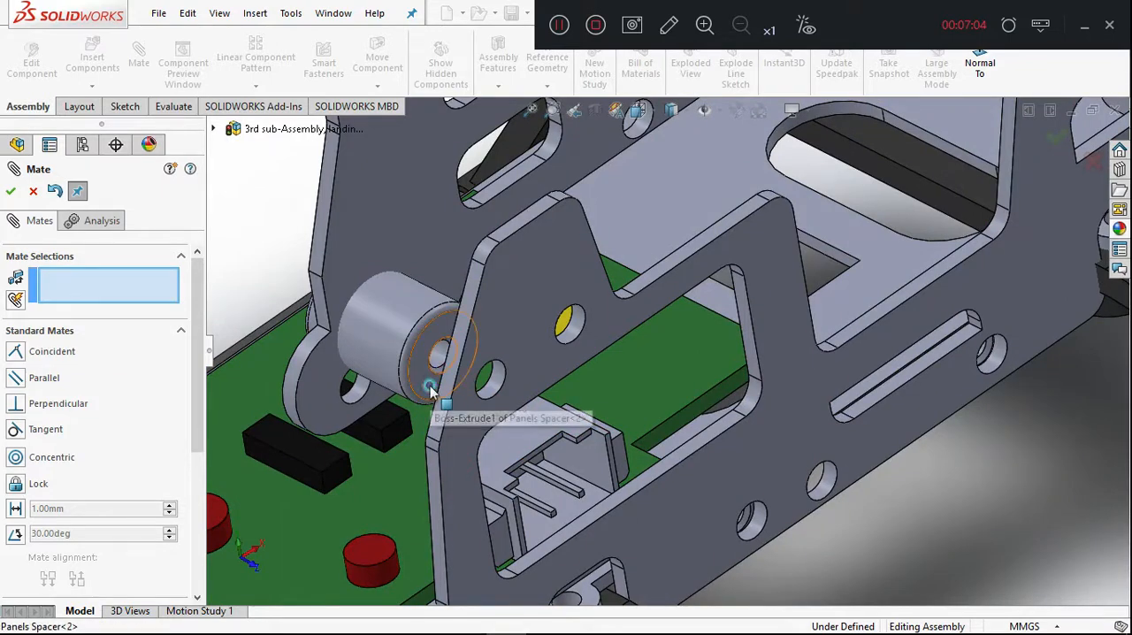
{"action": "left_click", "coordinate": [431, 399]}
{"action": "middle_click_drag", "start_coordinate": [556, 430], "coordinate": [684, 377]}
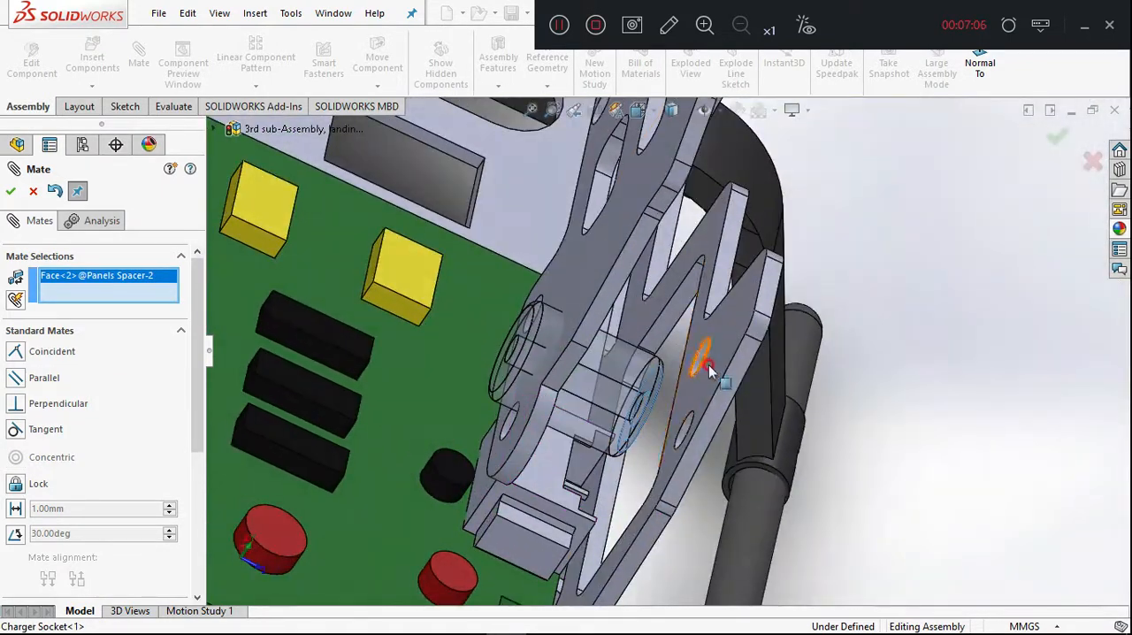
{"action": "left_click", "coordinate": [725, 366]}
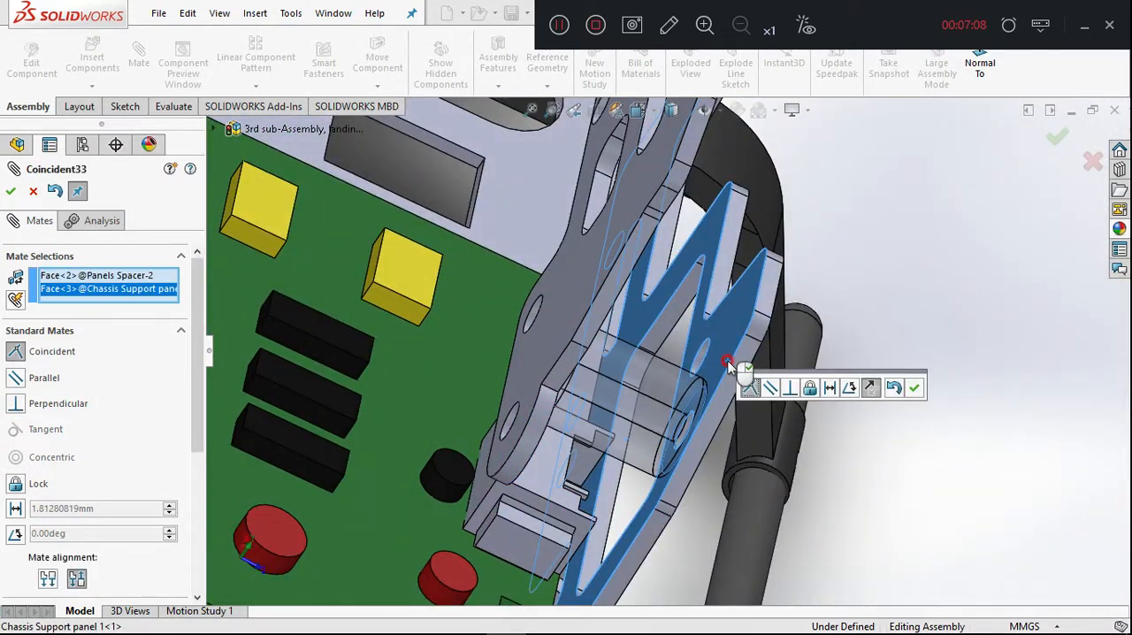
{"action": "left_click", "coordinate": [913, 387]}
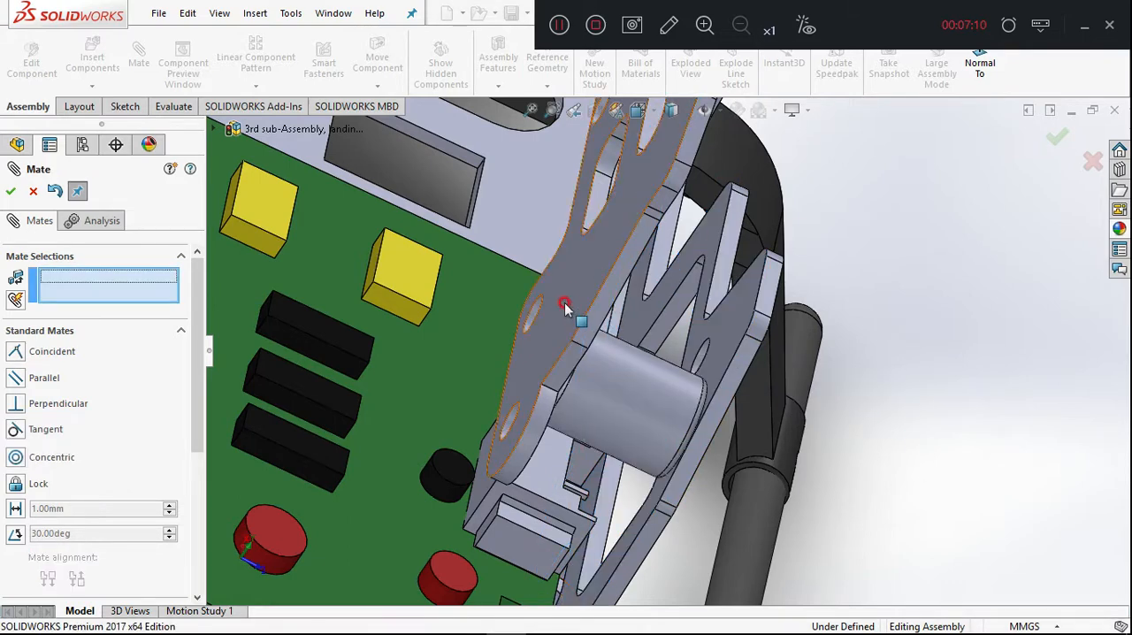
{"action": "left_click", "coordinate": [564, 304]}
{"action": "right_click", "coordinate": [564, 305]}
{"action": "left_click", "coordinate": [75, 146]}
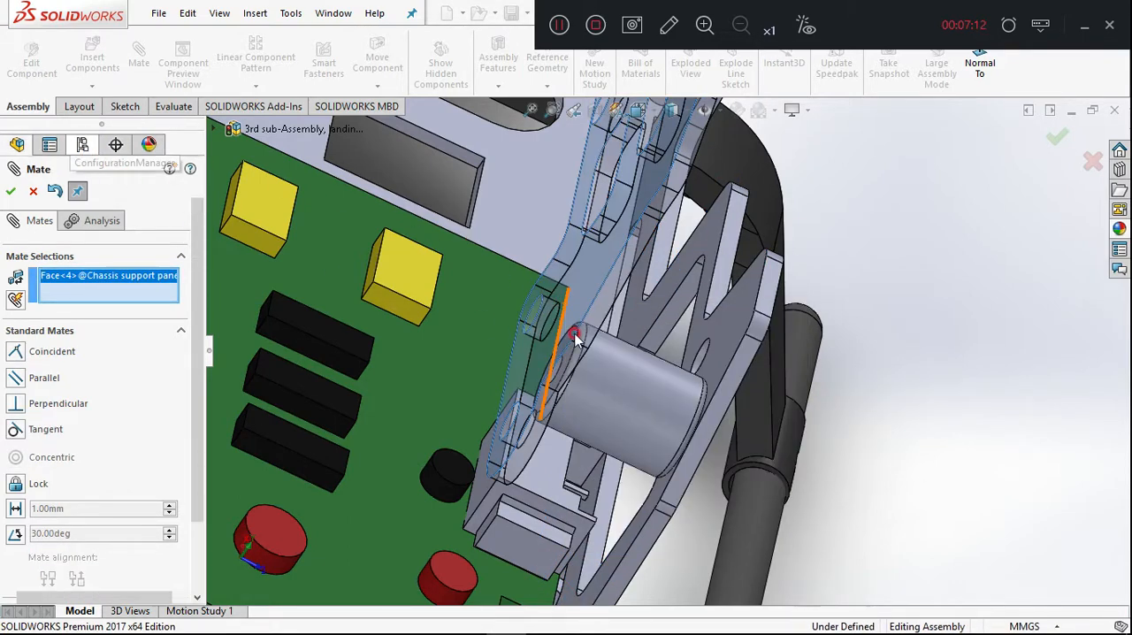
{"action": "key", "text": "Escape"}
Edit Chassis support panel2 within the assembly and expand its Ø1.55 (1.55) Diameter Hole1 feature.
{"action": "left_click", "coordinate": [591, 285]}
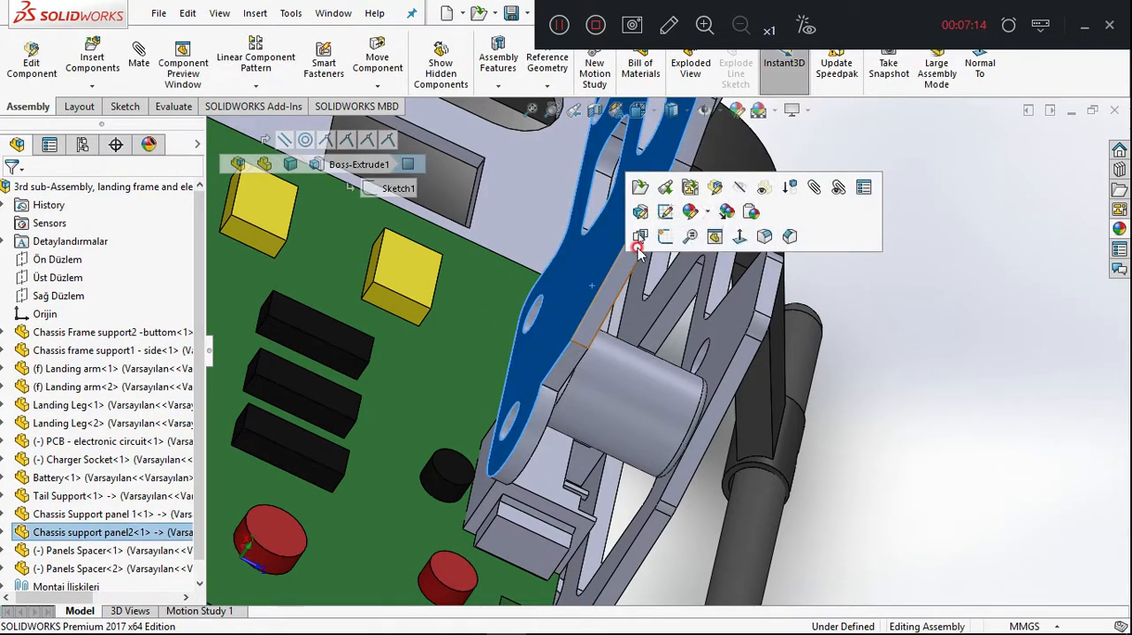
{"action": "left_click", "coordinate": [713, 188]}
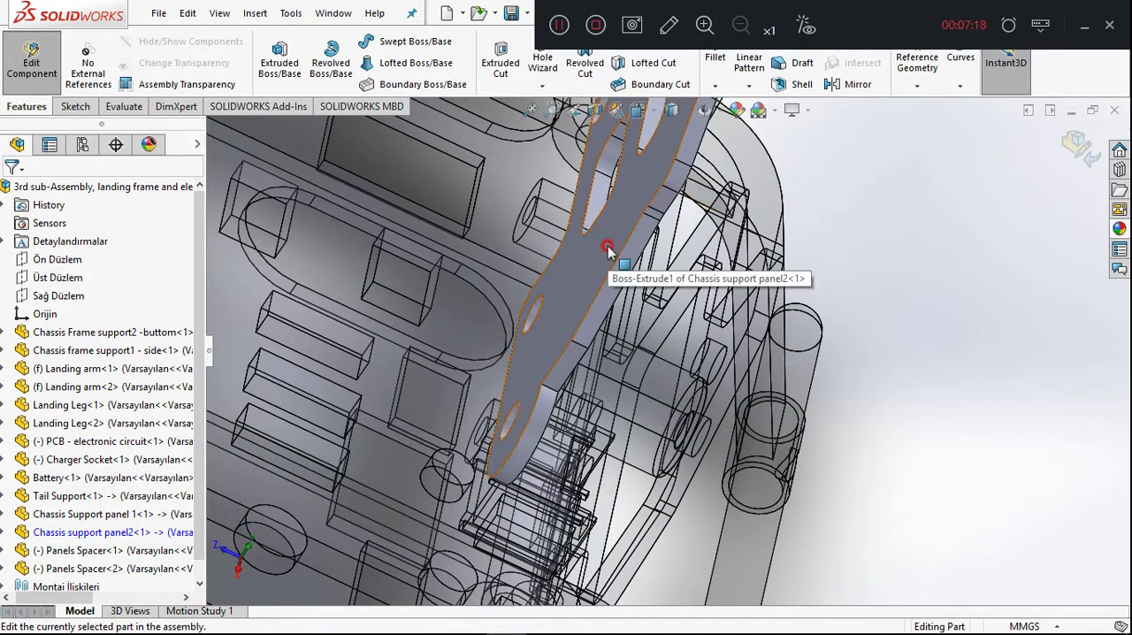
{"action": "left_click", "coordinate": [15, 528]}
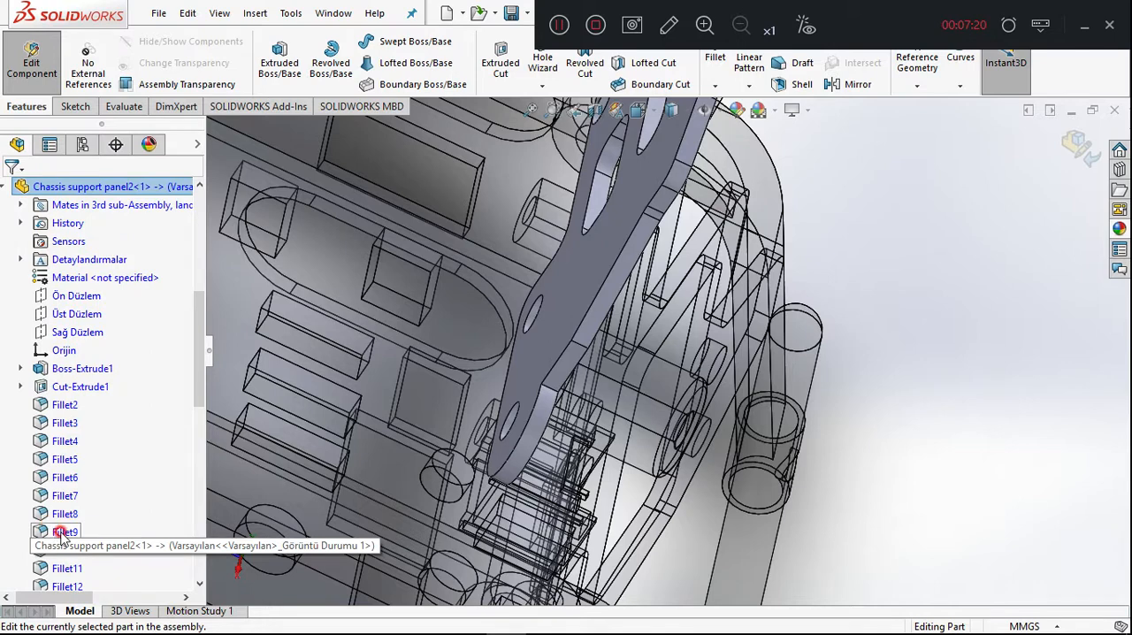
{"action": "scroll", "coordinate": [64, 529], "scroll_direction": "down", "scroll_amount": 10}
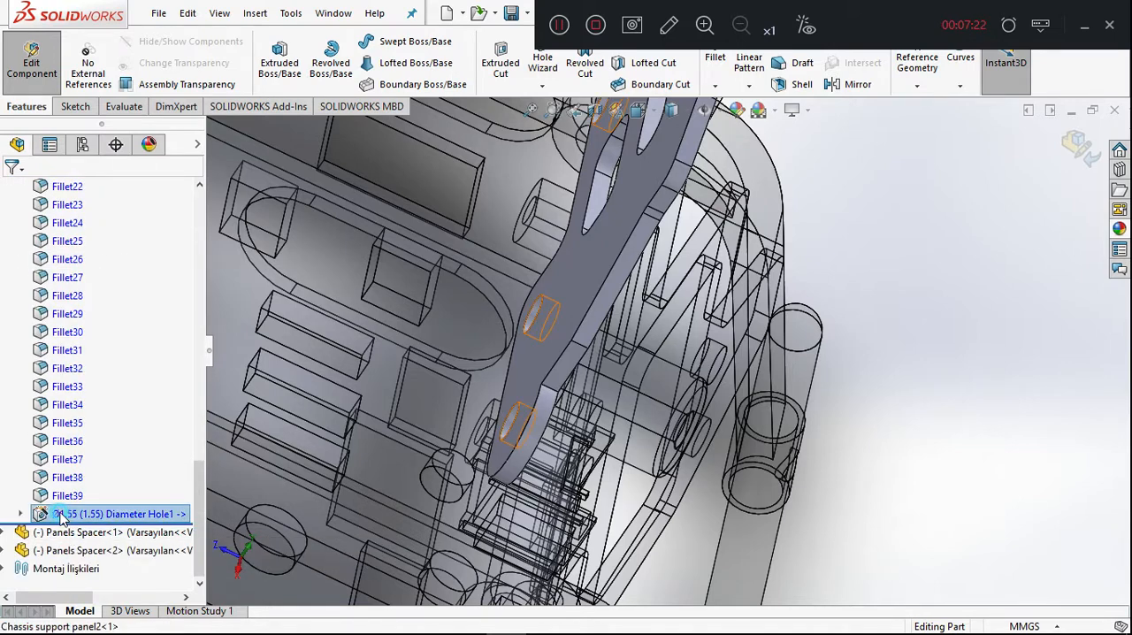
{"action": "left_click", "coordinate": [181, 513]}
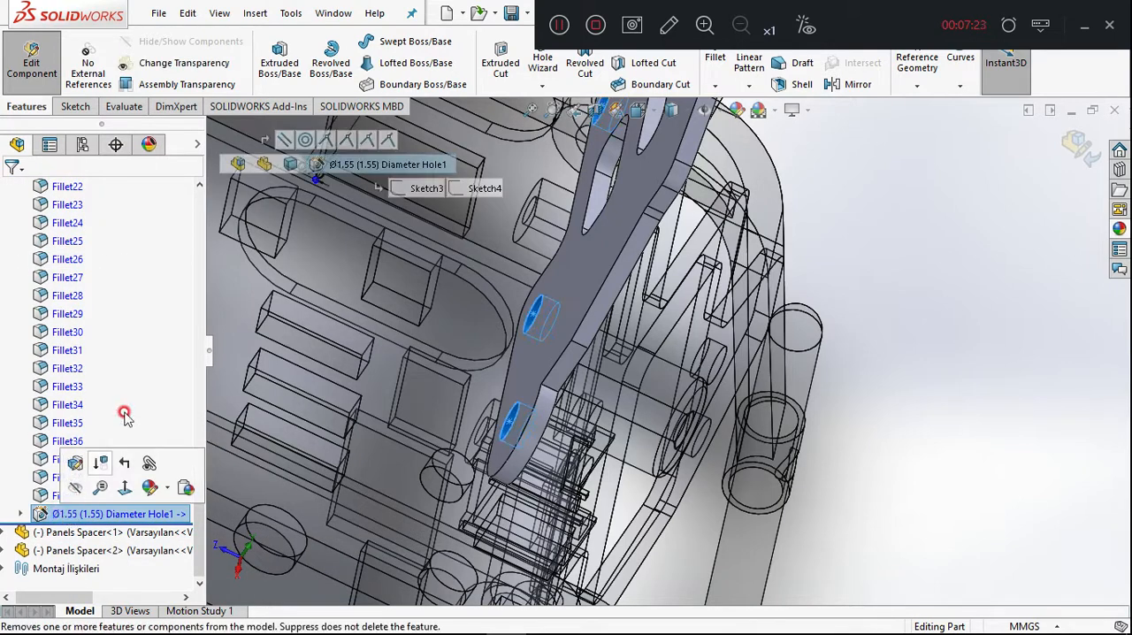
{"action": "left_click", "coordinate": [19, 513]}
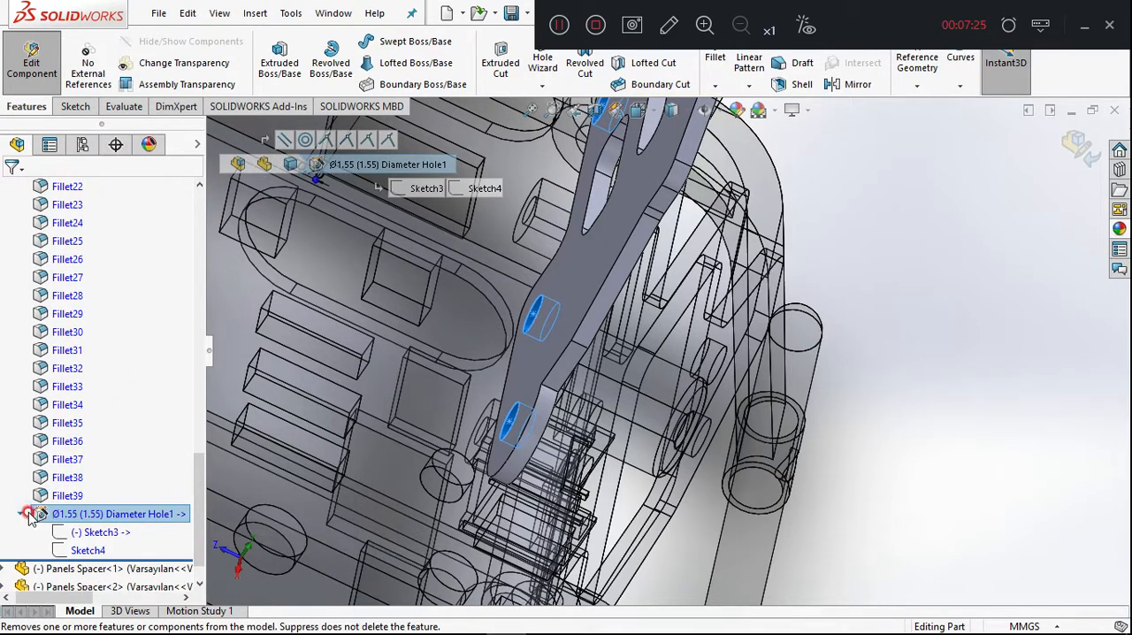
Open Sketch3, the position sketch of the Ø1.55 hole feature in Chassis support panel2, for editing.
{"action": "left_click", "coordinate": [96, 532]}
{"action": "left_click", "coordinate": [93, 548]}
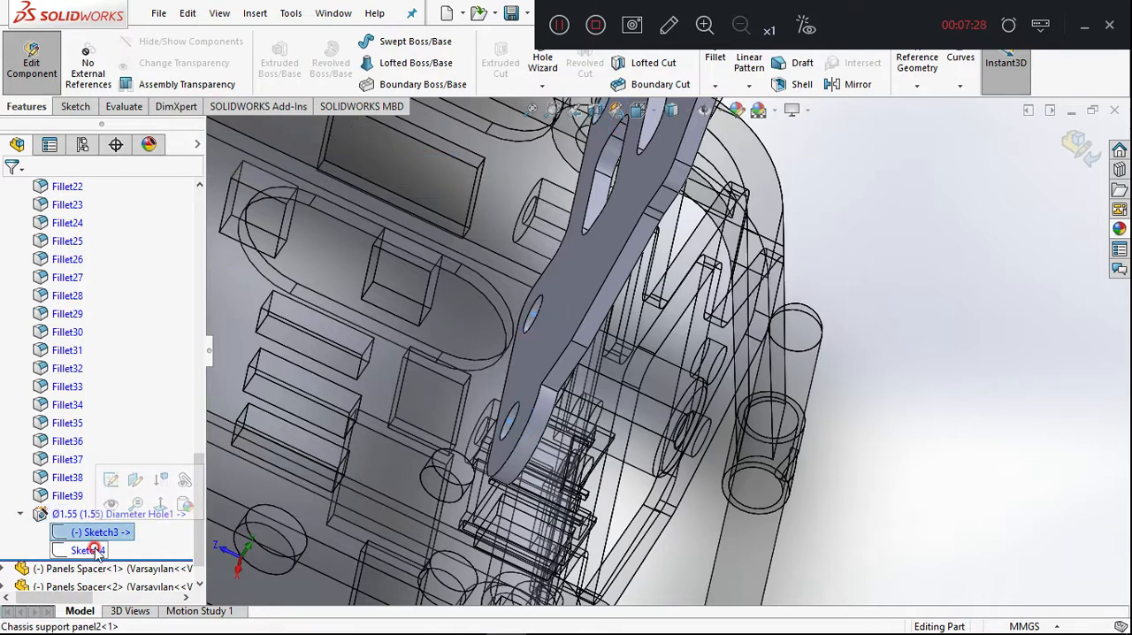
{"action": "left_click", "coordinate": [90, 534]}
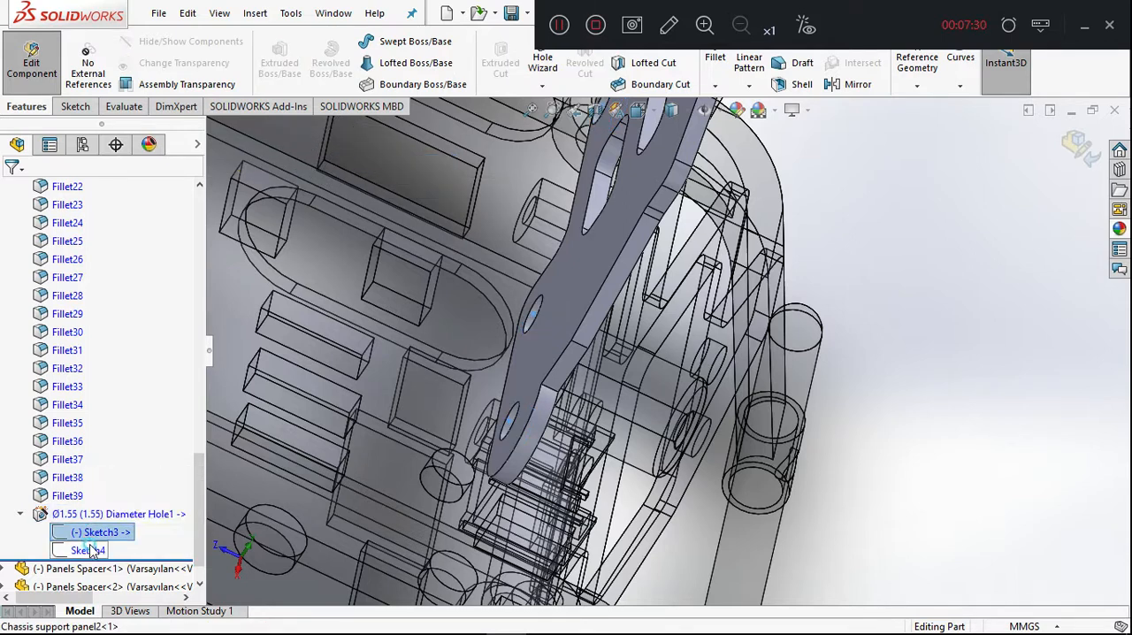
{"action": "left_click", "coordinate": [90, 549]}
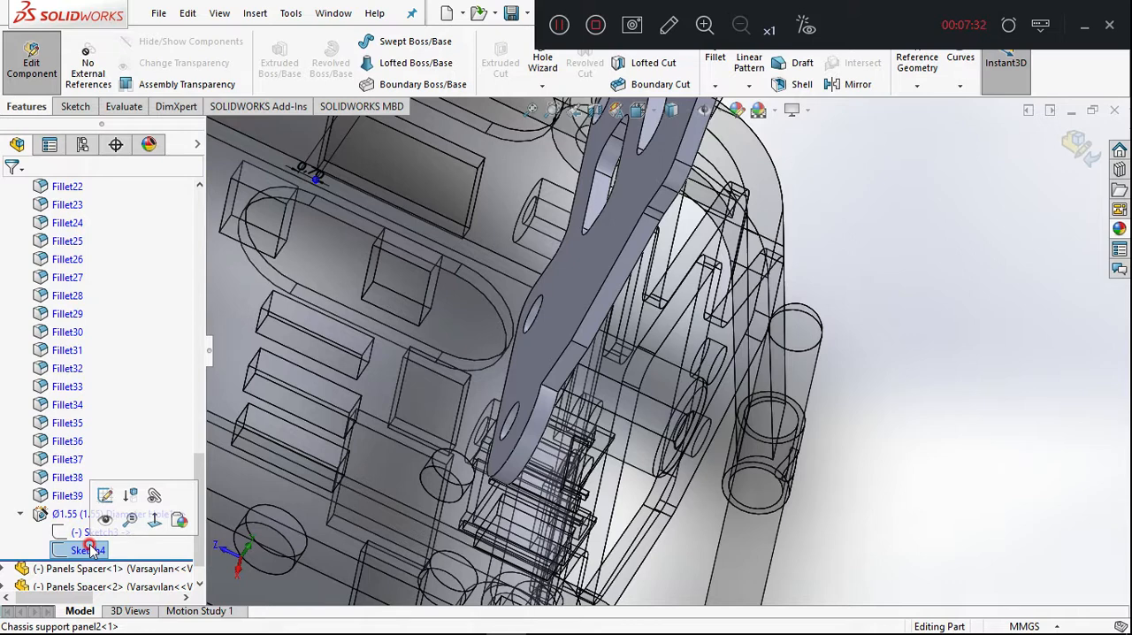
{"action": "left_click", "coordinate": [85, 532]}
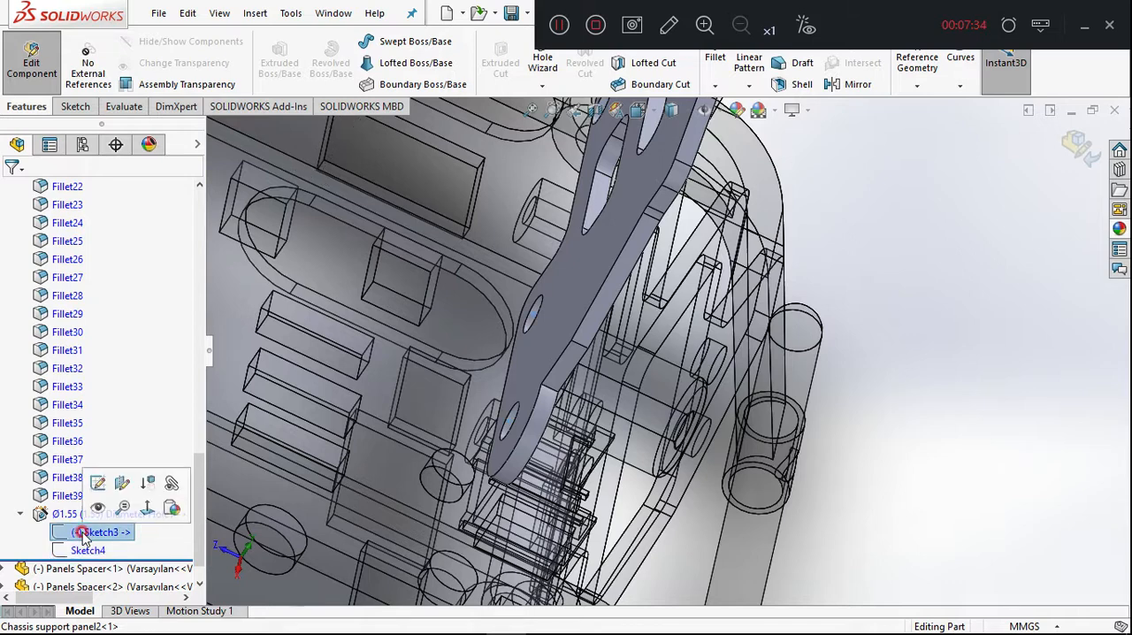
{"action": "right_click", "coordinate": [84, 532]}
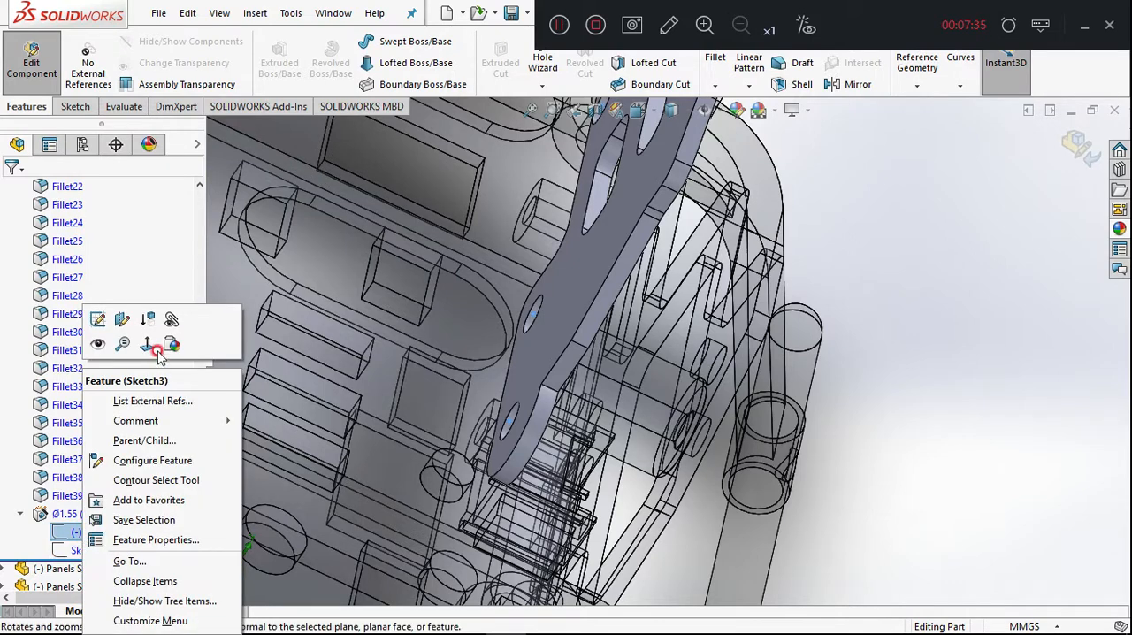
{"action": "left_click", "coordinate": [98, 320]}
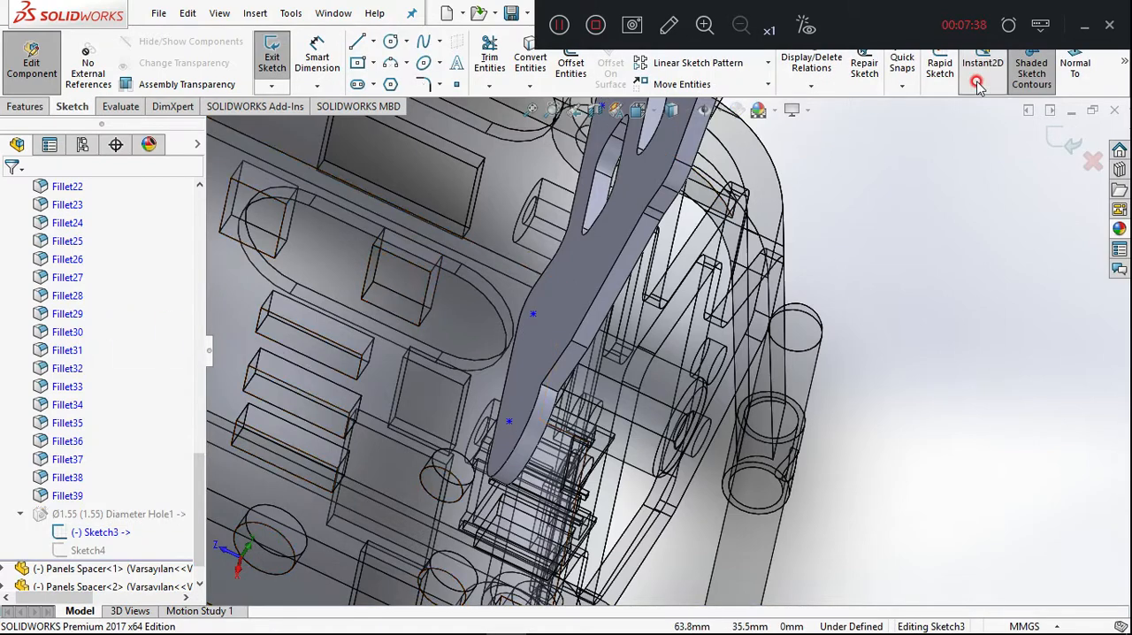
Move the hole point nearest the panel's rounded front end onto the second spacer's hole centre, and finish editing the sketch and part.
{"action": "left_click", "coordinate": [1074, 69]}
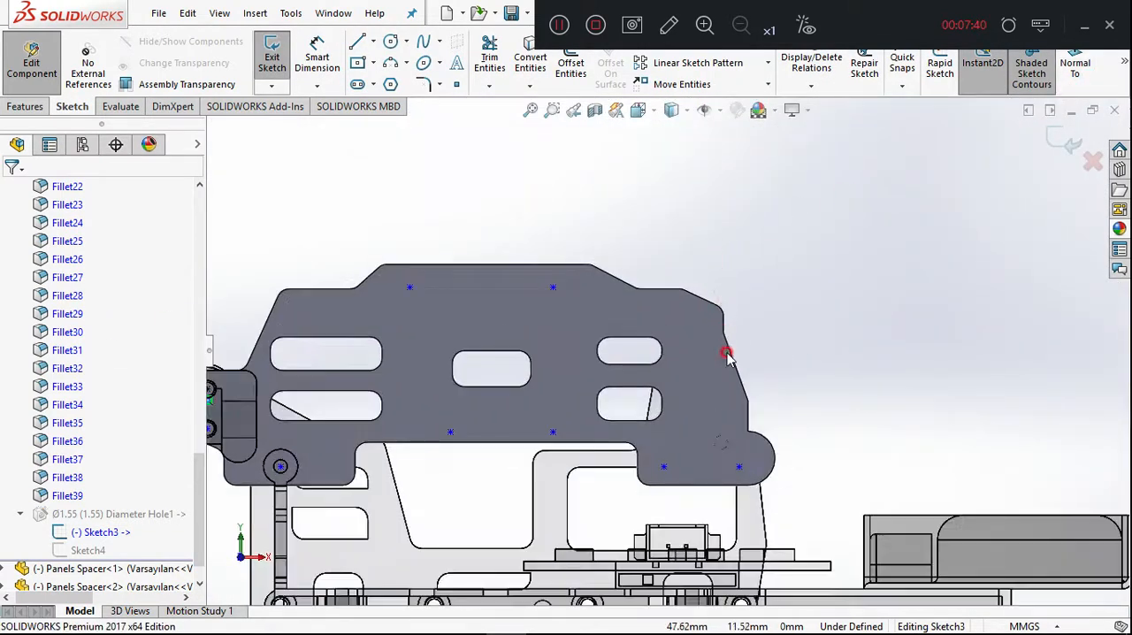
{"action": "scroll", "coordinate": [732, 489], "scroll_direction": "down", "scroll_amount": 5}
{"action": "scroll", "coordinate": [732, 488], "scroll_direction": "up", "scroll_amount": 4}
{"action": "left_click_drag", "start_coordinate": [699, 493], "coordinate": [670, 455]}
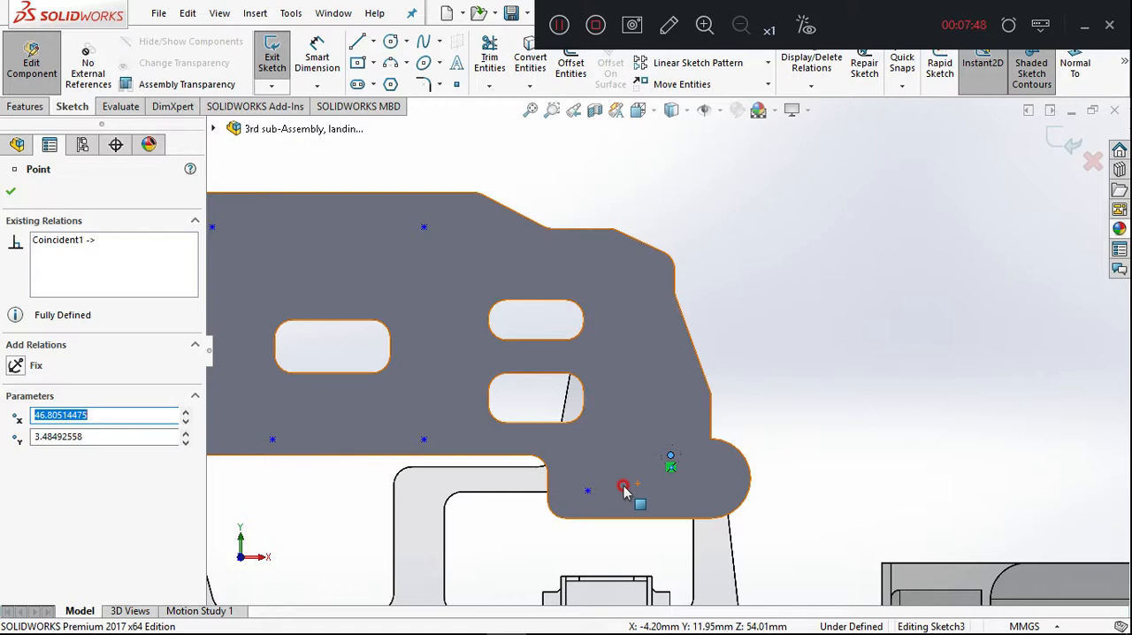
{"action": "left_click", "coordinate": [1052, 145]}
{"action": "left_click", "coordinate": [1052, 146]}
{"action": "left_click", "coordinate": [1054, 149]}
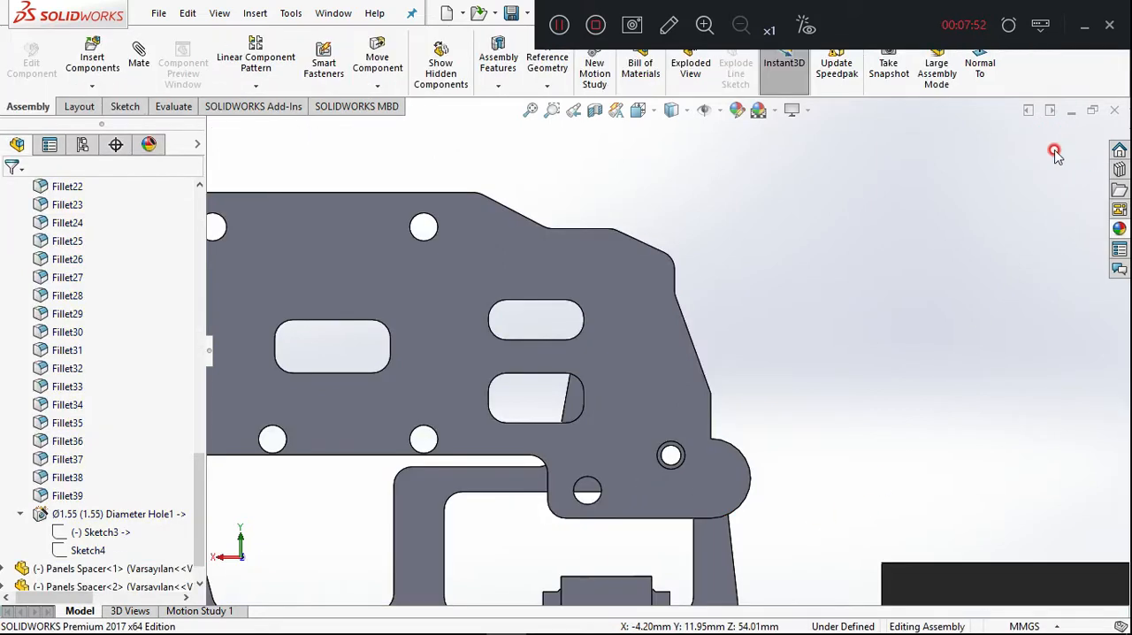
Examine the relocated hole and the second spacer between the side panels from several angles.
{"action": "middle_click_drag", "start_coordinate": [873, 309], "coordinate": [890, 327]}
{"action": "left_click", "coordinate": [890, 324]}
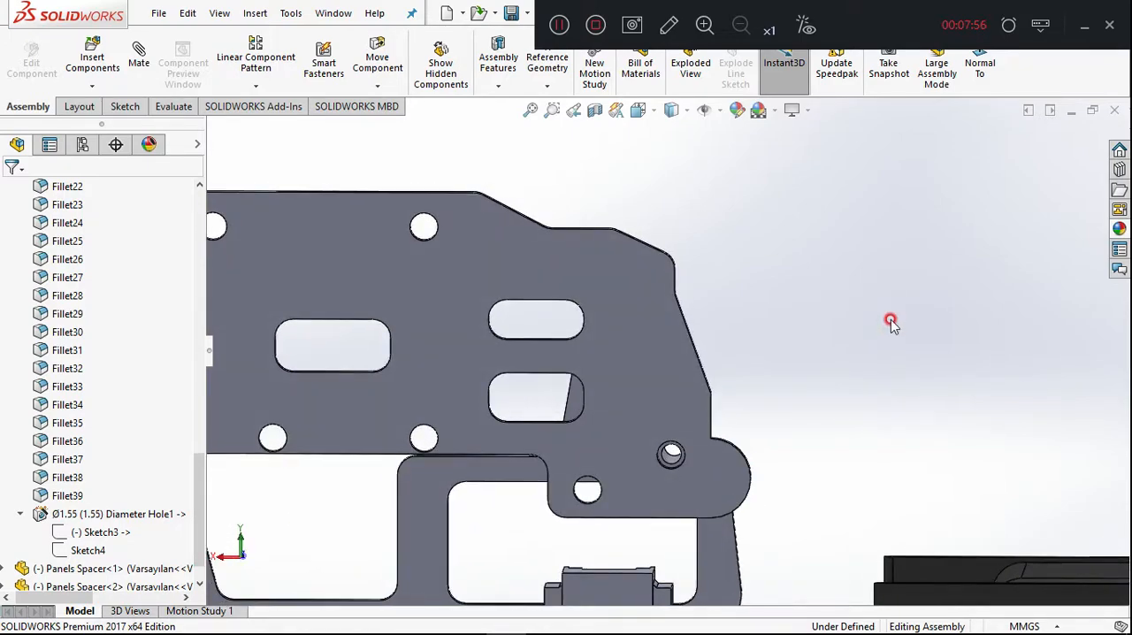
{"action": "middle_click_drag", "start_coordinate": [865, 358], "coordinate": [786, 445]}
{"action": "left_click_drag", "start_coordinate": [730, 394], "coordinate": [843, 386]}
{"action": "middle_click_drag", "start_coordinate": [834, 409], "coordinate": [685, 415]}
{"action": "middle_click_drag", "start_coordinate": [606, 415], "coordinate": [586, 403]}
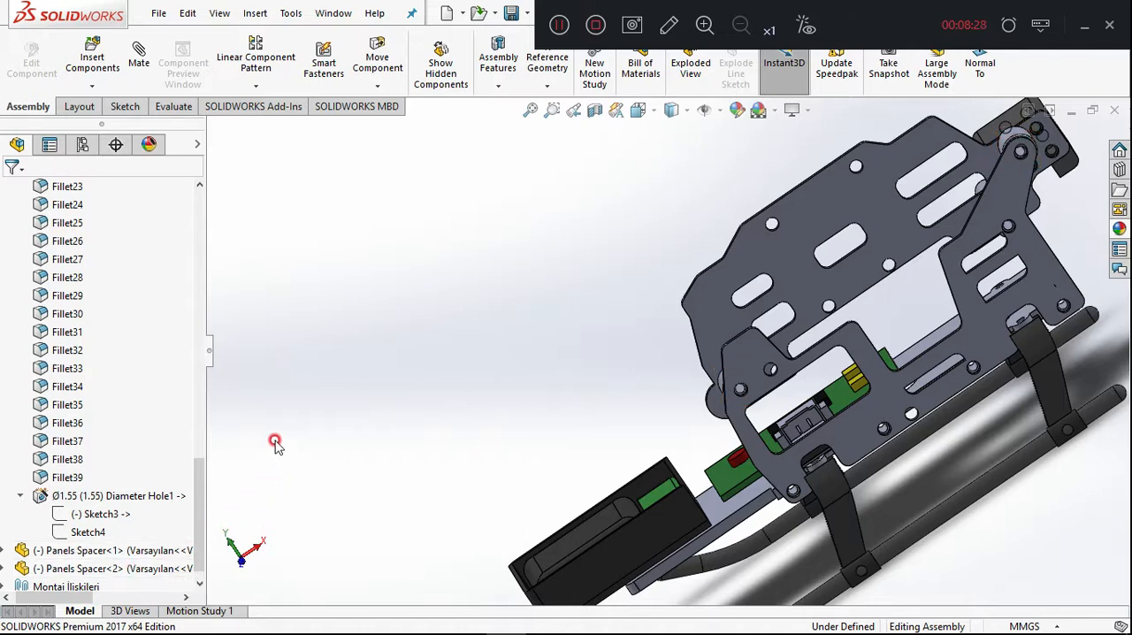
Collapse Chassis support panel2, expand Montaj İlişkileri, and review the assembly's mates from the side, including the PCB's Width3 mate.
{"action": "scroll", "coordinate": [35, 257], "scroll_direction": "up", "scroll_amount": 10}
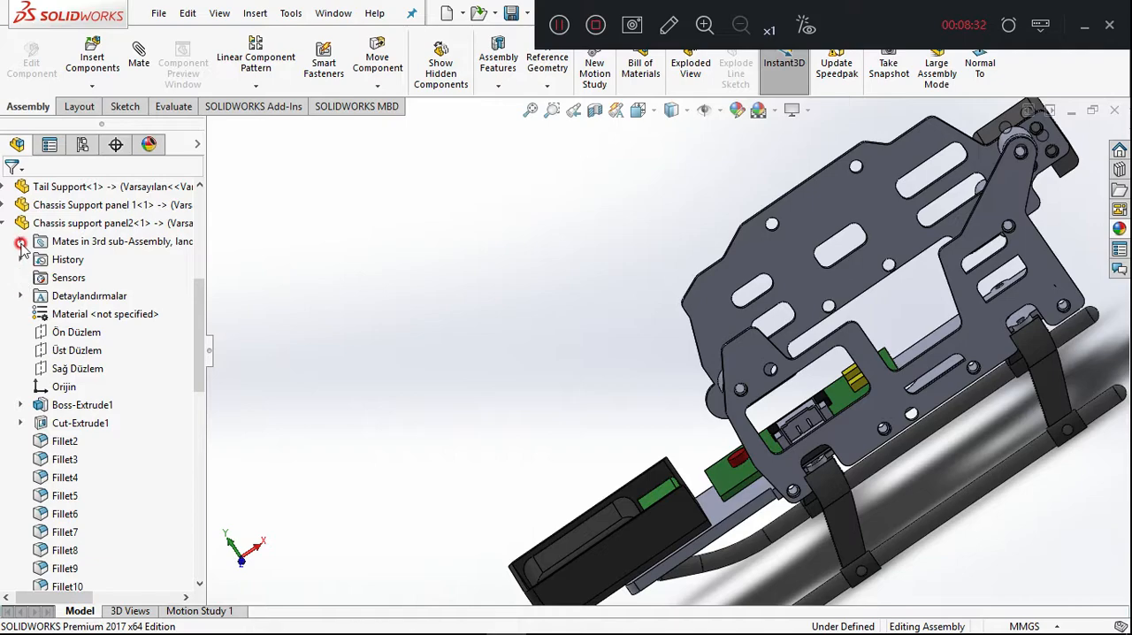
{"action": "left_click", "coordinate": [9, 223]}
{"action": "left_click", "coordinate": [5, 567]}
{"action": "scroll", "coordinate": [110, 491], "scroll_direction": "down", "scroll_amount": 12}
{"action": "scroll", "coordinate": [109, 492], "scroll_direction": "up", "scroll_amount": 7}
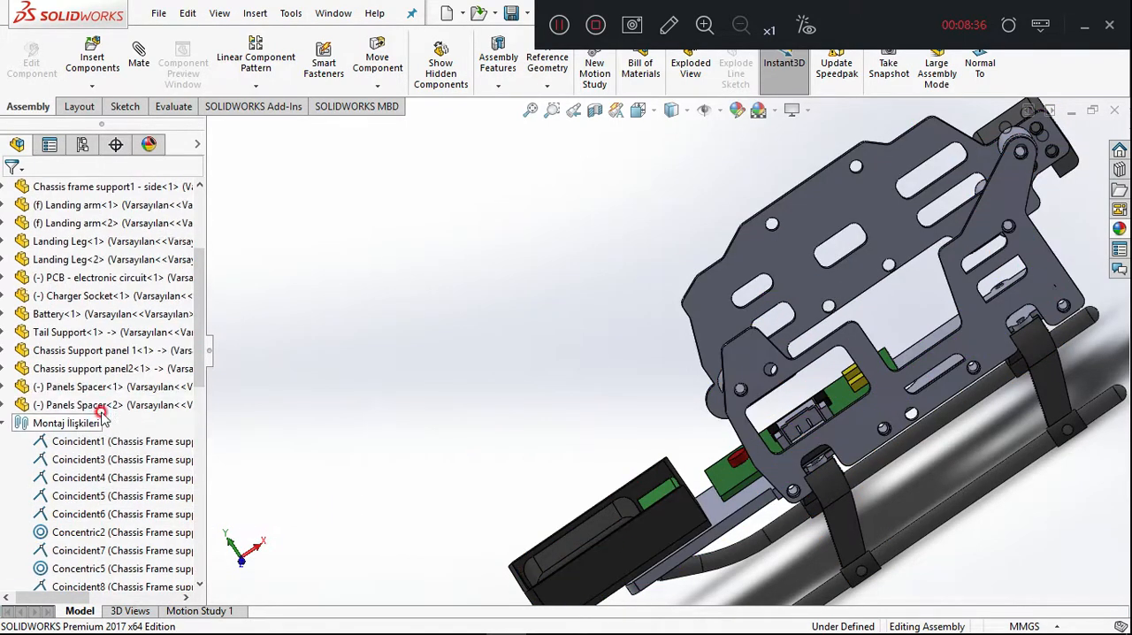
{"action": "left_click", "coordinate": [979, 71]}
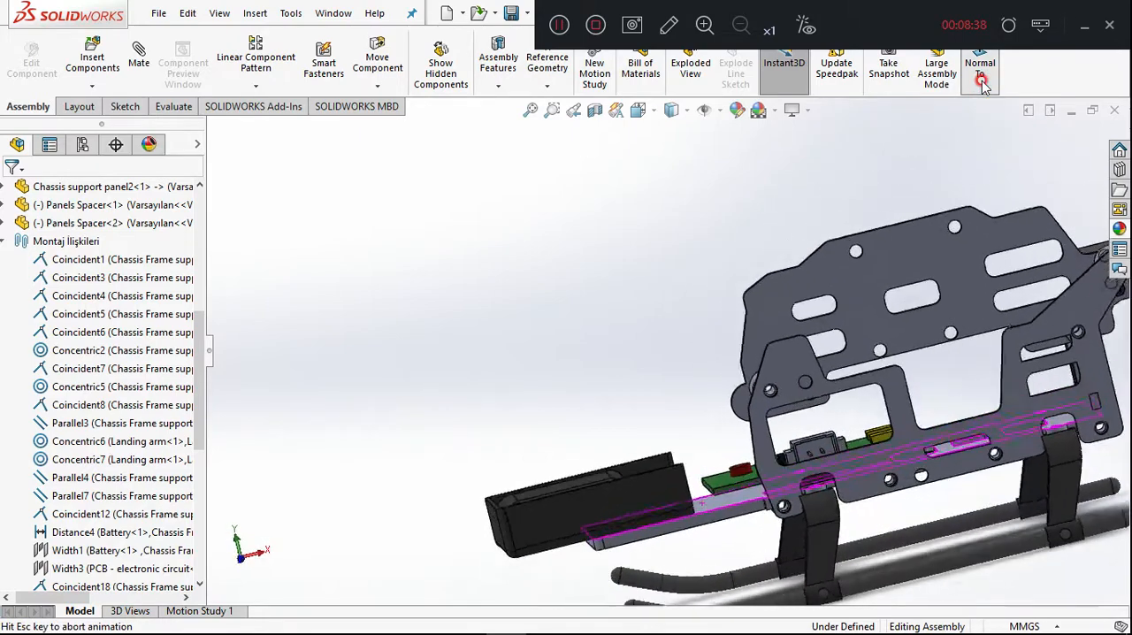
{"action": "scroll", "coordinate": [650, 276], "scroll_direction": "down", "scroll_amount": 1}
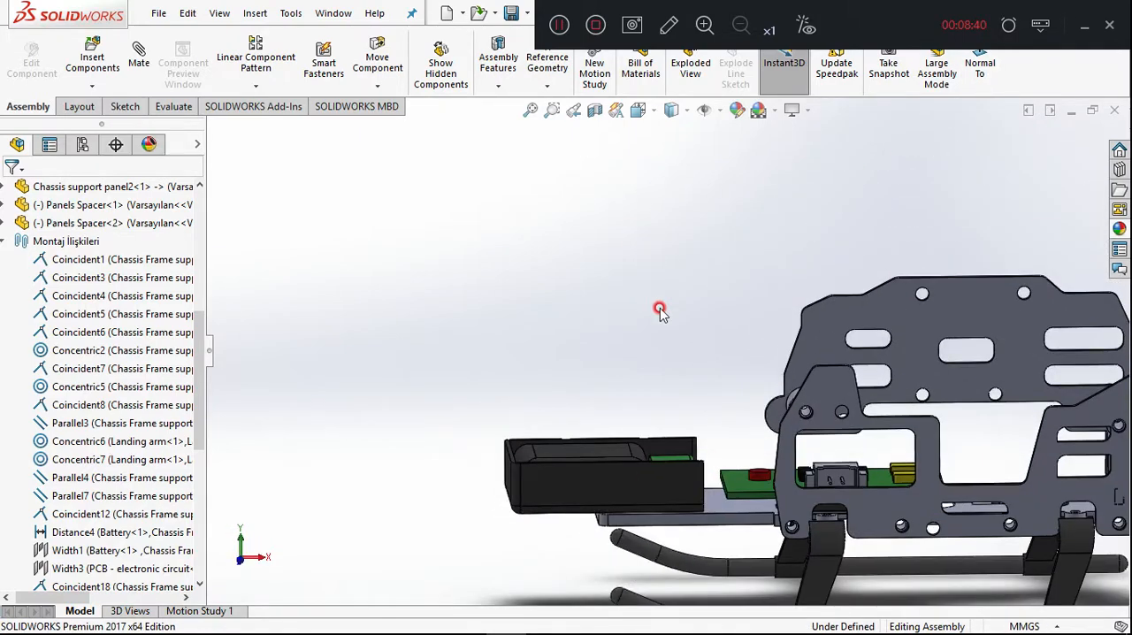
{"action": "scroll", "coordinate": [746, 333], "scroll_direction": "down", "scroll_amount": 3}
{"action": "scroll", "coordinate": [848, 475], "scroll_direction": "up", "scroll_amount": 3}
{"action": "scroll", "coordinate": [797, 428], "scroll_direction": "down", "scroll_amount": 2}
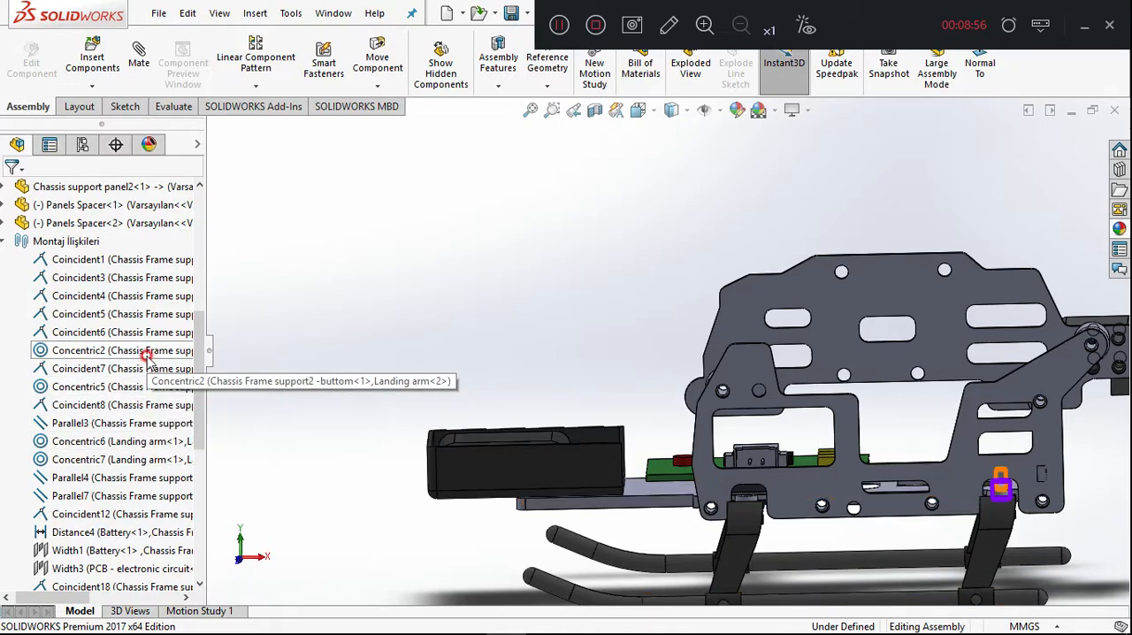
{"action": "left_click", "coordinate": [142, 569]}
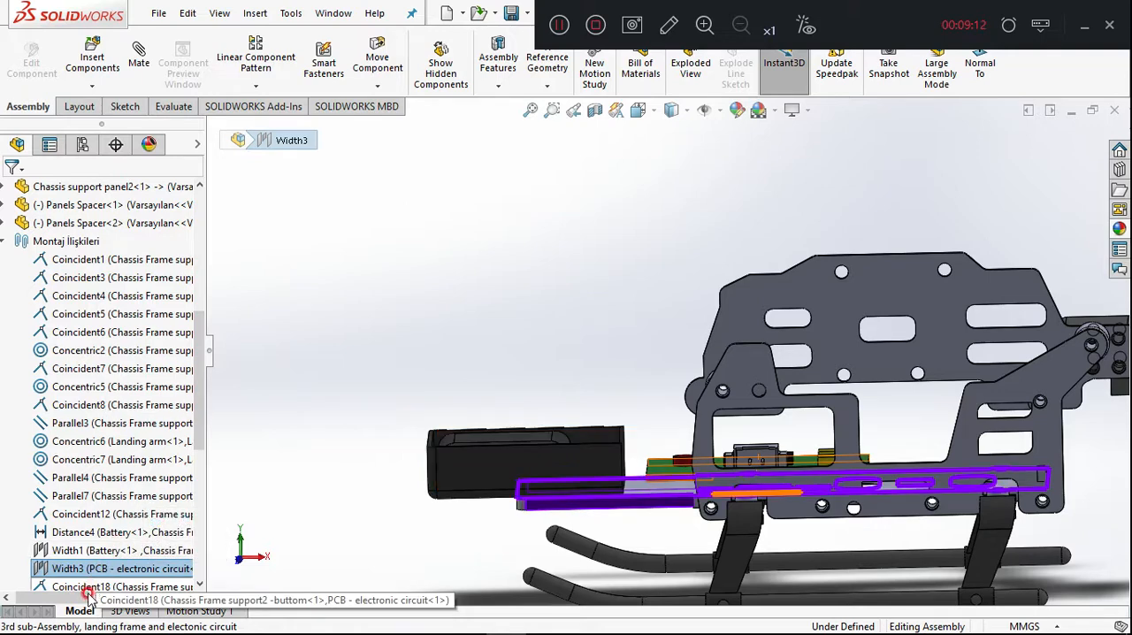
Suppress the Coincident19 mate between the PCB and the charger socket.
{"action": "scroll", "coordinate": [88, 583], "scroll_direction": "down", "scroll_amount": 5}
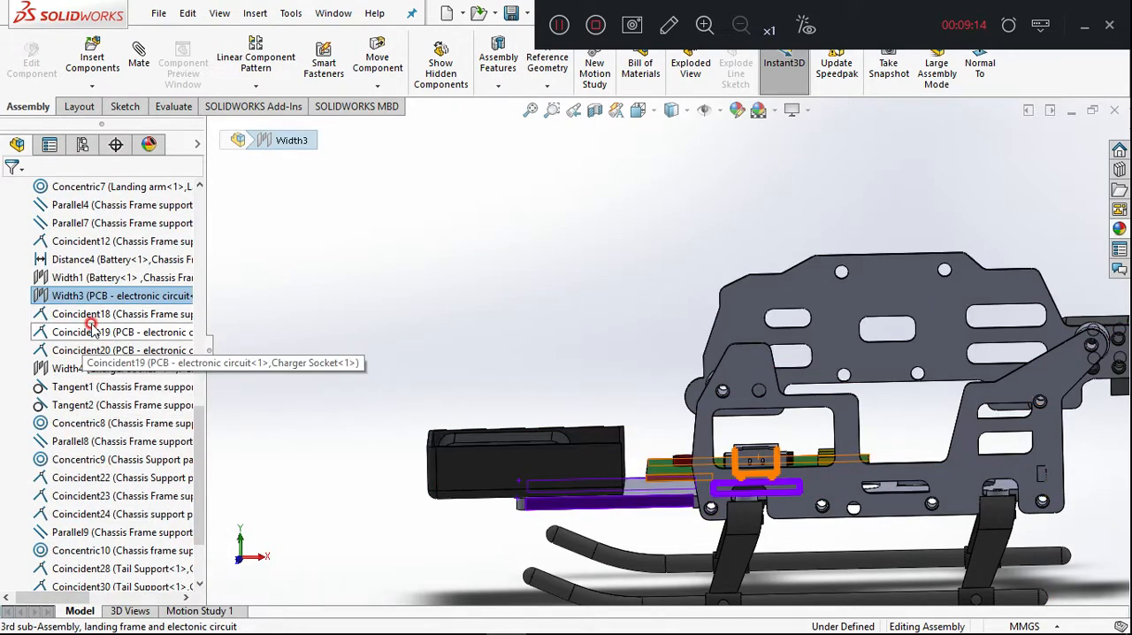
{"action": "left_click", "coordinate": [283, 389]}
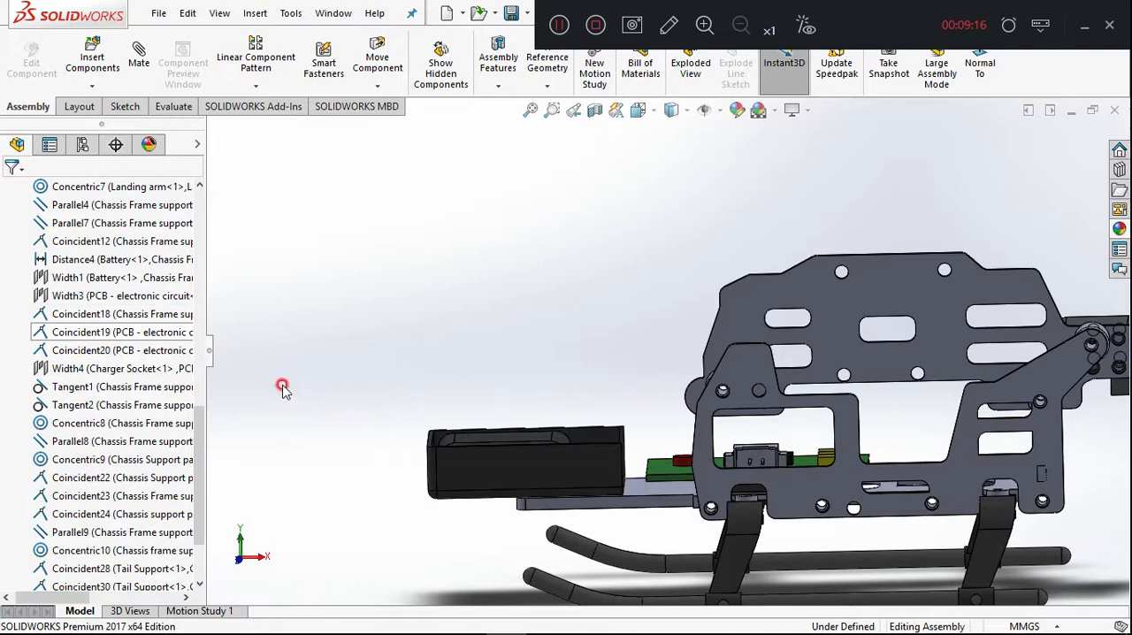
{"action": "left_click", "coordinate": [87, 335]}
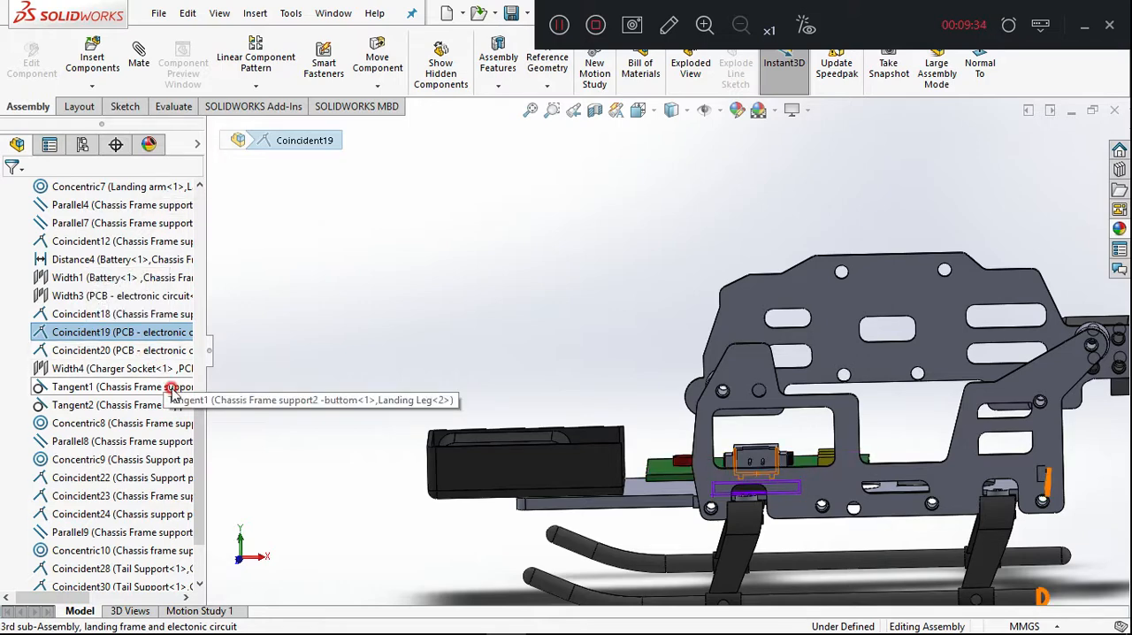
{"action": "right_click", "coordinate": [70, 333]}
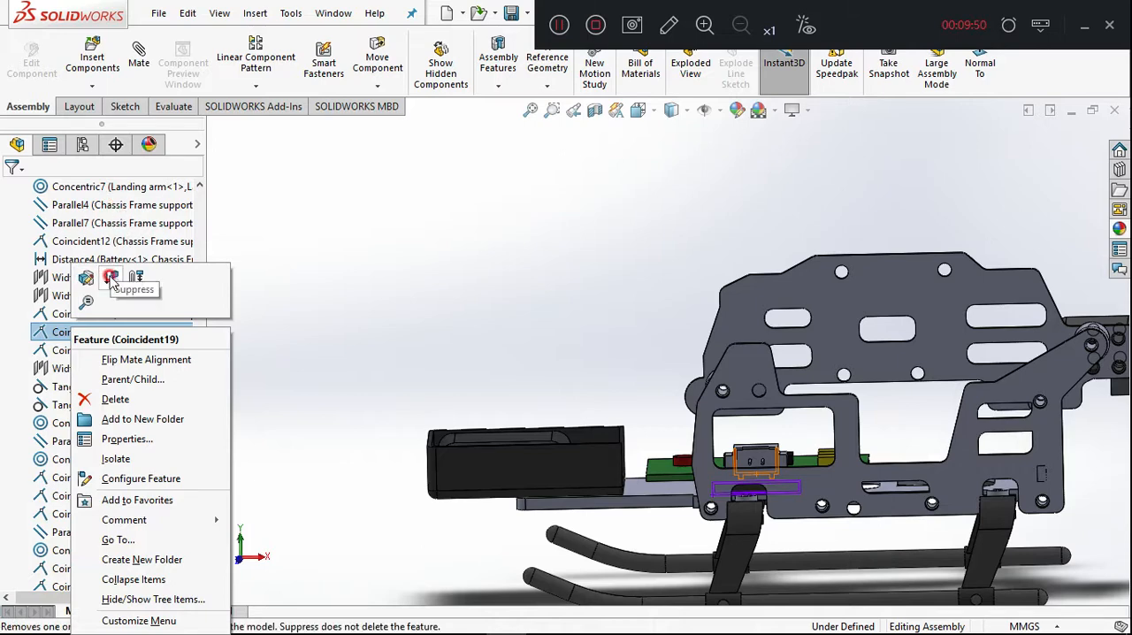
{"action": "left_click", "coordinate": [111, 278]}
Move the charger socket slightly upward on the PCB and check its position from the side.
{"action": "left_click", "coordinate": [676, 504]}
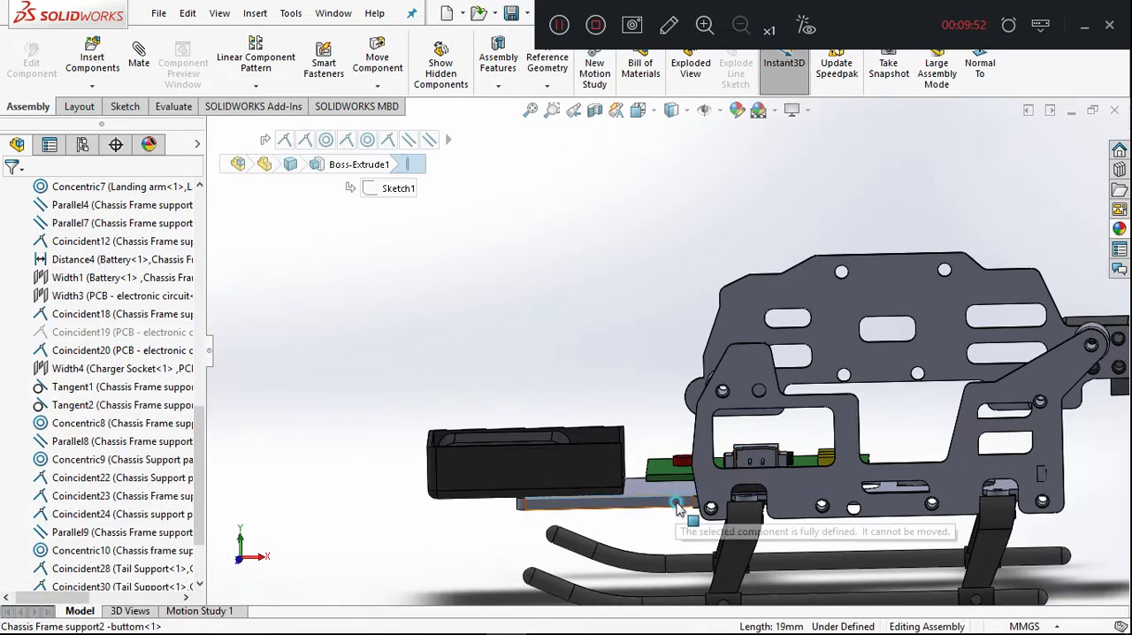
{"action": "left_click", "coordinate": [753, 434]}
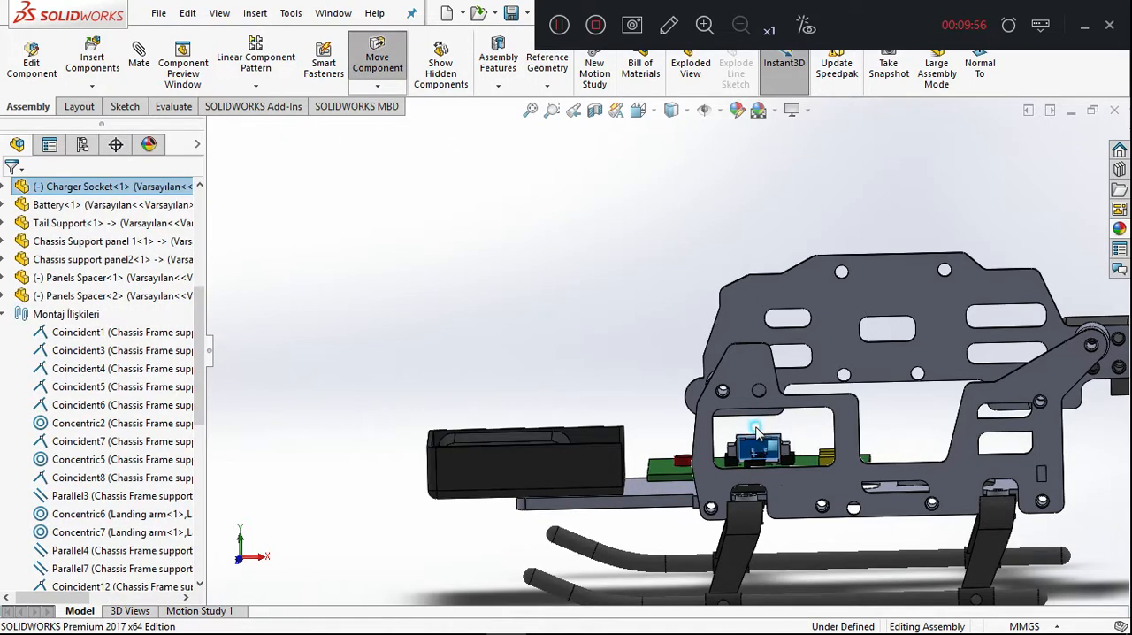
{"action": "left_click", "coordinate": [628, 383]}
{"action": "mouse_move", "coordinate": [619, 374]}
{"action": "middle_mouse_down"}
{"action": "mouse_move", "coordinate": [611, 338]}
{"action": "mouse_move", "coordinate": [629, 356]}
{"action": "middle_mouse_up"}
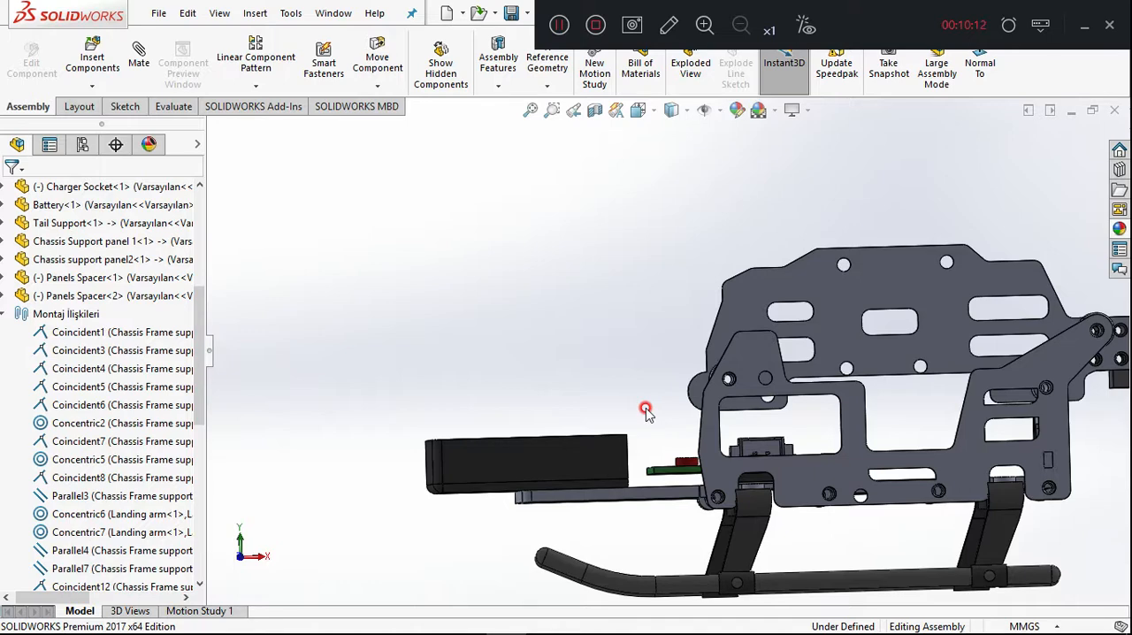
{"action": "middle_click_drag", "start_coordinate": [614, 403], "coordinate": [614, 439]}
Try to move the PCB on the bottom chassis frame, and examine it from above.
{"action": "left_click", "coordinate": [674, 484]}
{"action": "left_click_drag", "start_coordinate": [674, 483], "coordinate": [683, 481]}
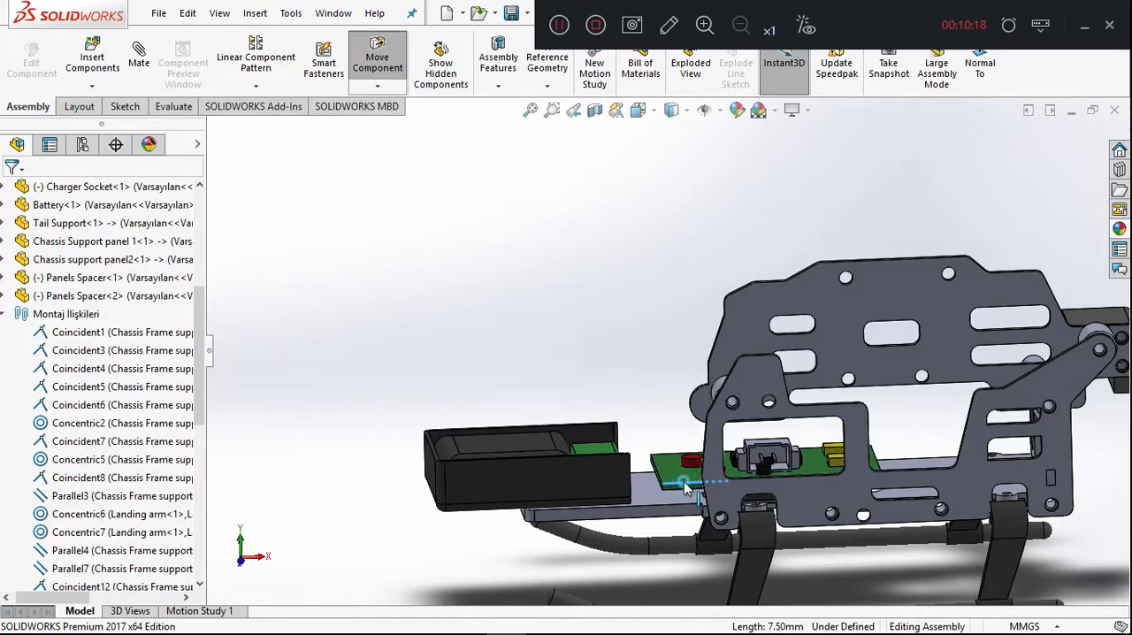
{"action": "middle_click_drag", "start_coordinate": [685, 487], "coordinate": [698, 504]}
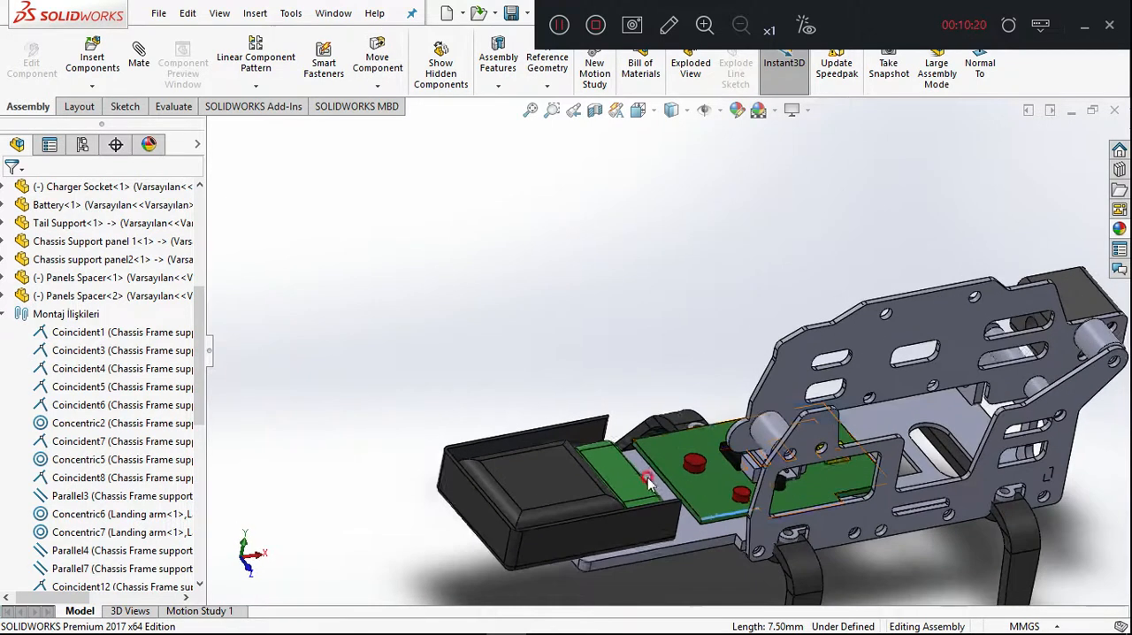
{"action": "left_click", "coordinate": [714, 516]}
{"action": "key", "text": "Escape"}
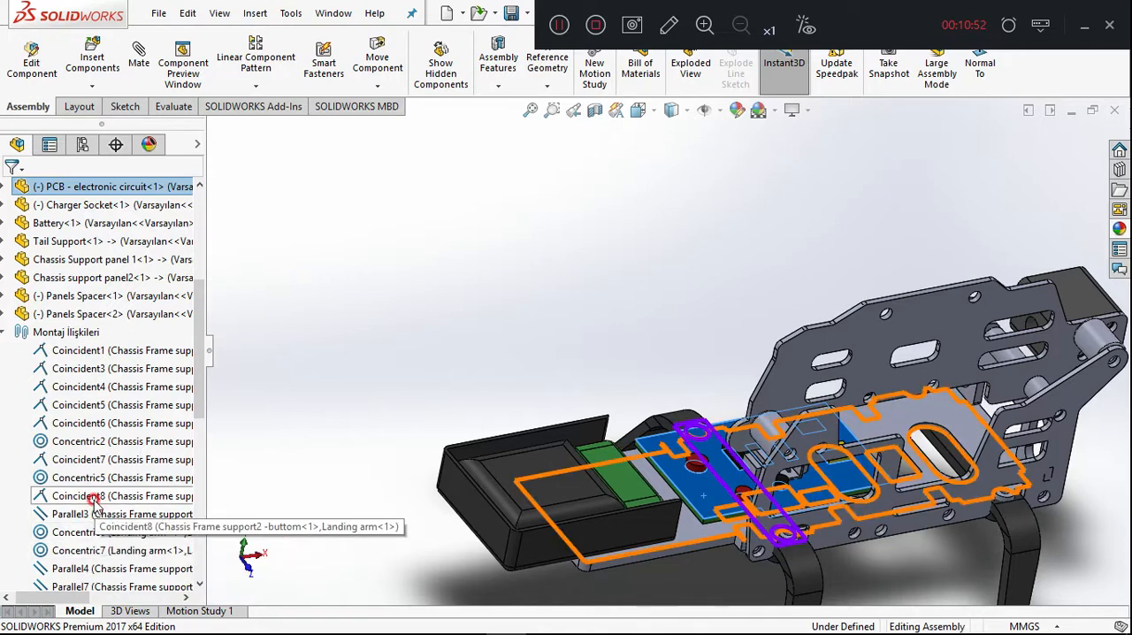
Suppress the Coincident18 mate between Chassis Frame support2 and the PCB, and lift the PCB off the bottom frame.
{"action": "scroll", "coordinate": [95, 502], "scroll_direction": "down", "scroll_amount": 8}
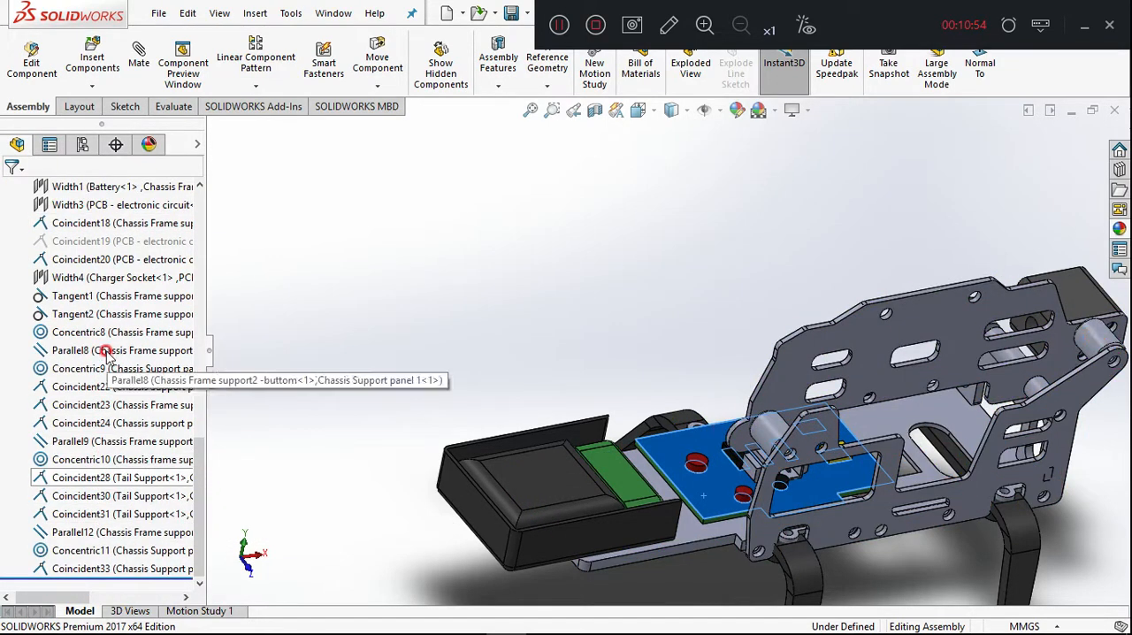
{"action": "left_click", "coordinate": [104, 224]}
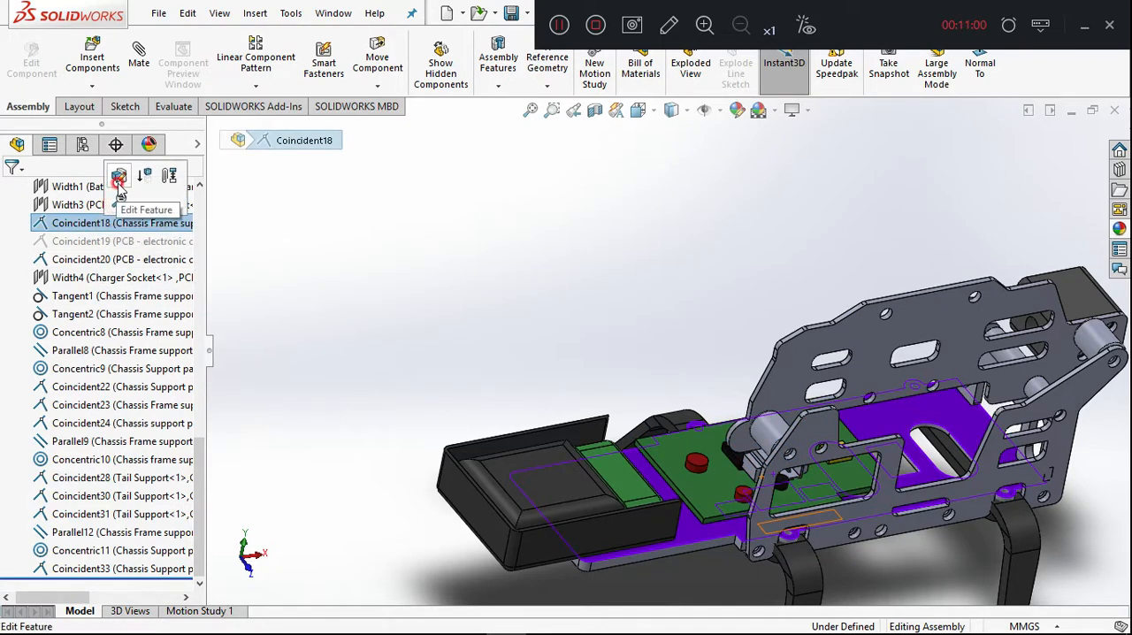
{"action": "left_click", "coordinate": [144, 176]}
{"action": "left_click", "coordinate": [493, 292]}
{"action": "left_click_drag", "start_coordinate": [717, 488], "coordinate": [720, 451]}
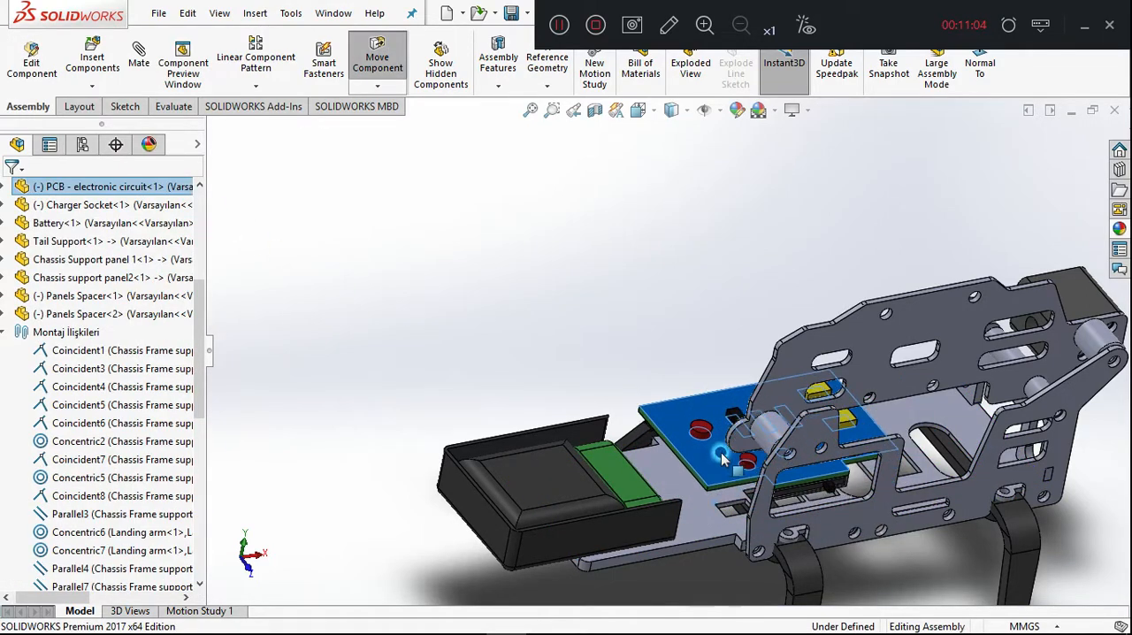
Add a coincident mate between the underside of the PCB's slotted connector and the lower window face of Chassis Support panel 1.
{"action": "left_click", "coordinate": [604, 326]}
{"action": "middle_click_drag", "start_coordinate": [604, 325], "coordinate": [568, 223]}
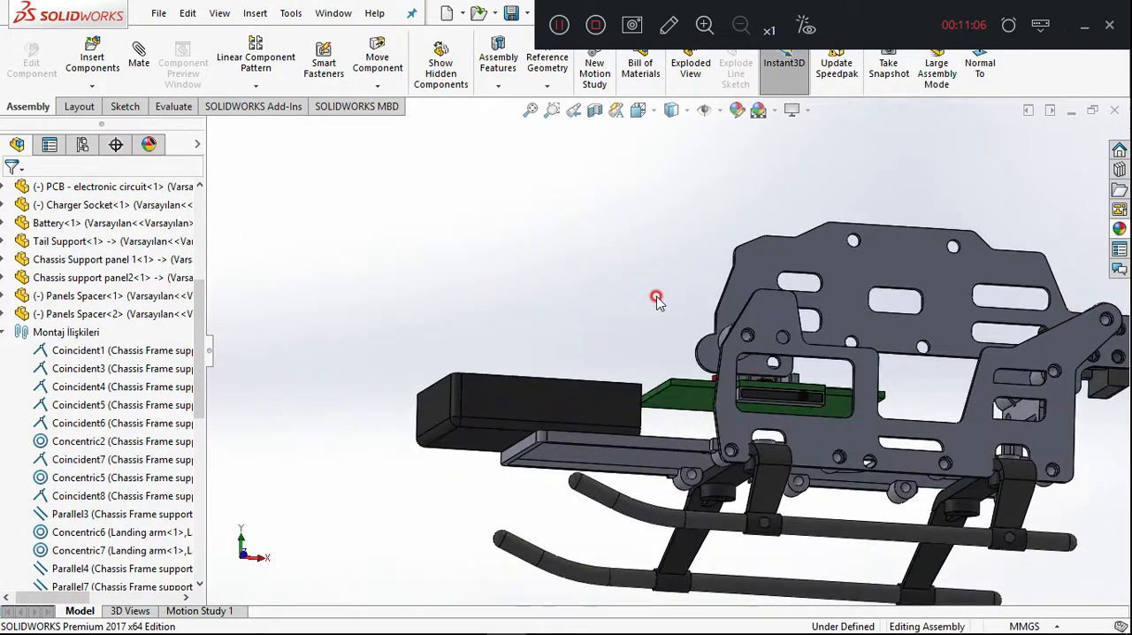
{"action": "scroll", "coordinate": [788, 404], "scroll_direction": "down", "scroll_amount": 5}
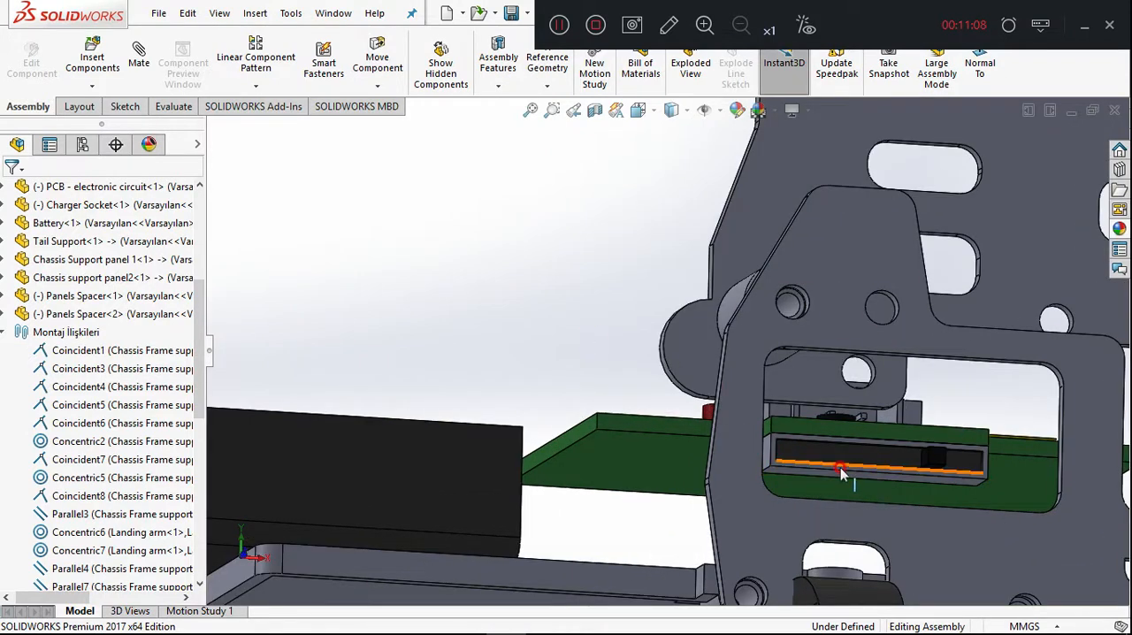
{"action": "left_click", "coordinate": [831, 478]}
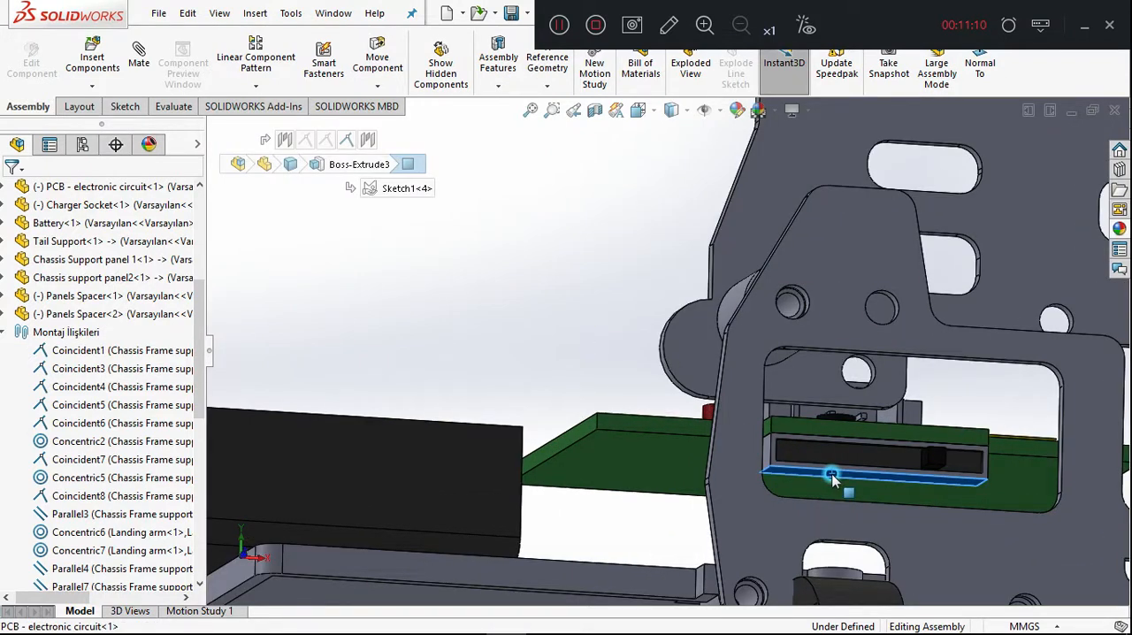
{"action": "scroll", "coordinate": [595, 404], "scroll_direction": "down", "scroll_amount": 2}
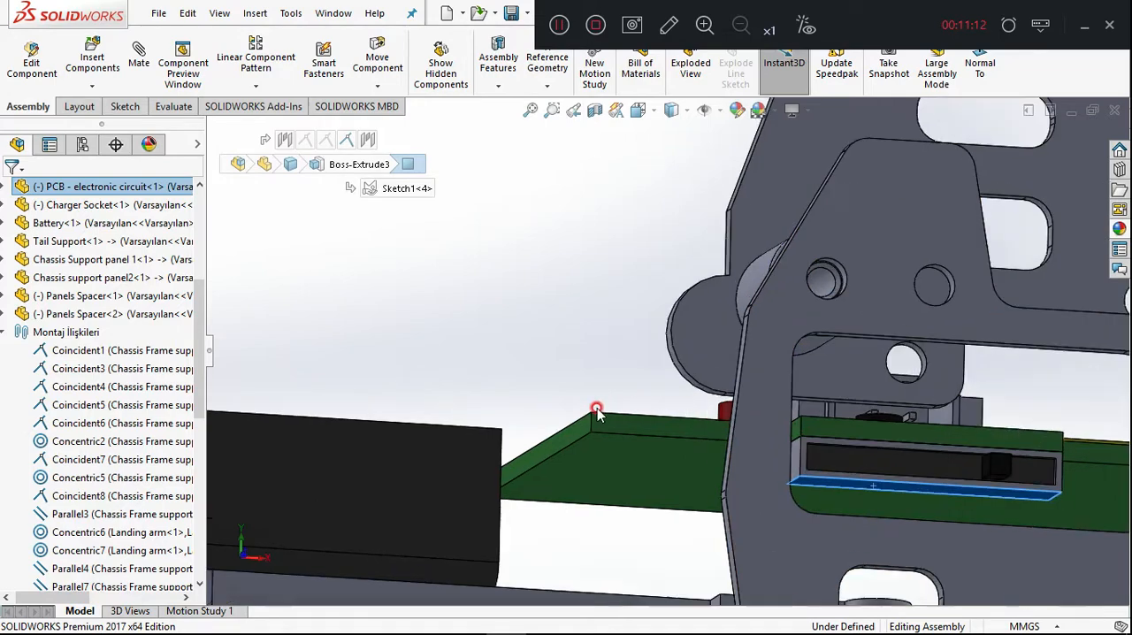
{"action": "scroll", "coordinate": [604, 369], "scroll_direction": "down", "scroll_amount": 1}
{"action": "scroll", "coordinate": [610, 372], "scroll_direction": "down", "scroll_amount": 2}
{"action": "scroll", "coordinate": [661, 416], "scroll_direction": "up", "scroll_amount": 5}
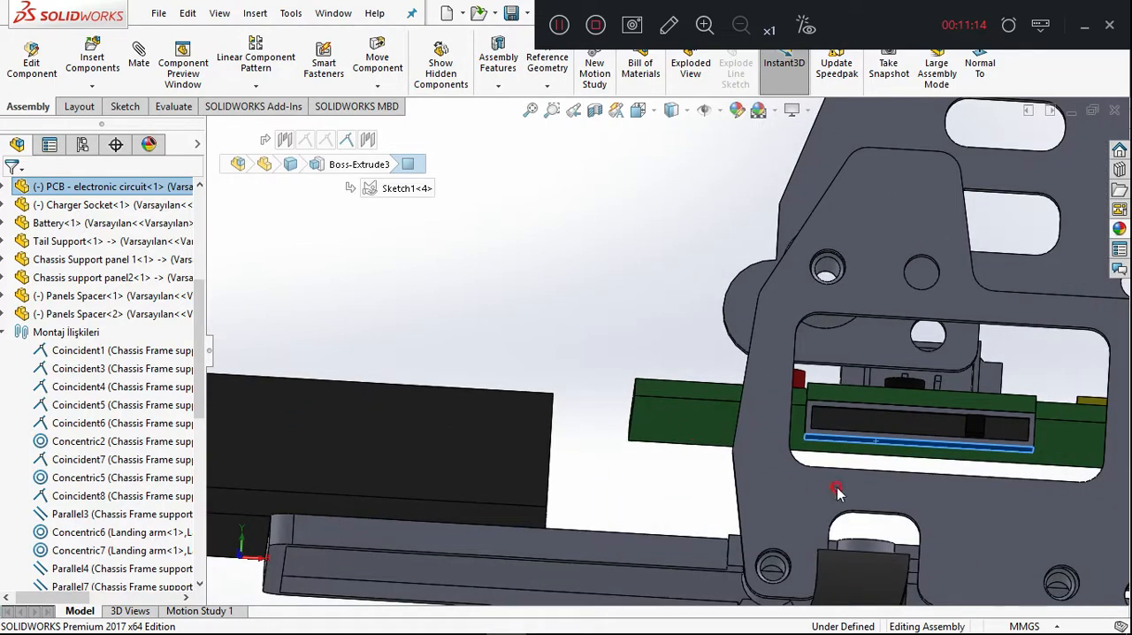
{"action": "middle_click_drag", "start_coordinate": [593, 268], "coordinate": [594, 345]}
{"action": "scroll", "coordinate": [752, 455], "scroll_direction": "up", "scroll_amount": 3}
{"action": "scroll", "coordinate": [795, 485], "scroll_direction": "down", "scroll_amount": 2}
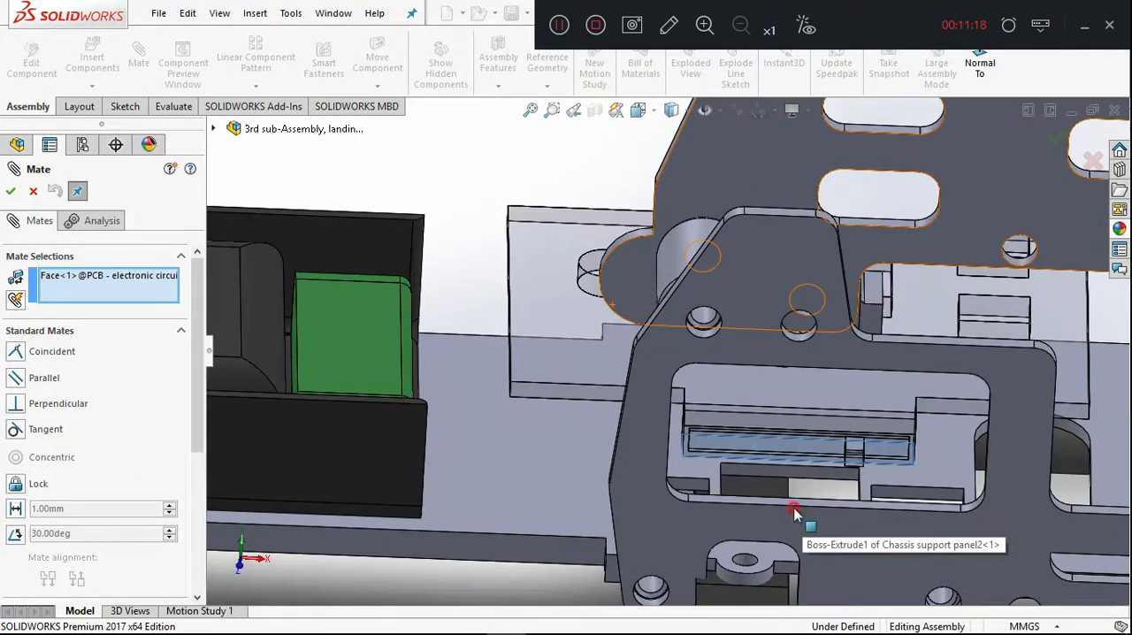
{"action": "left_click", "coordinate": [789, 511]}
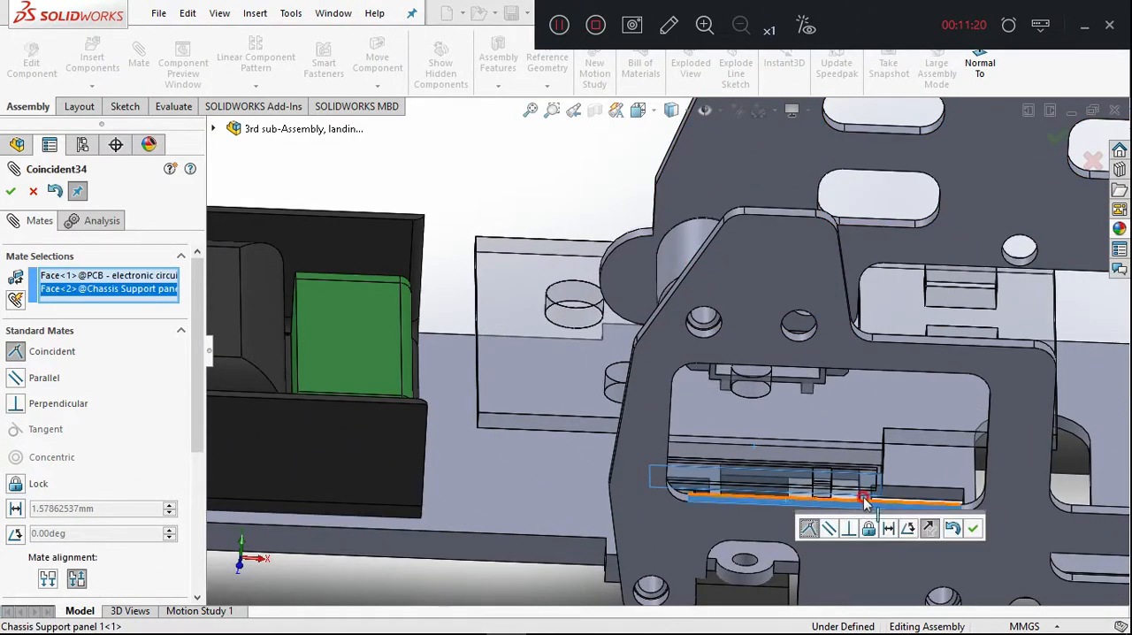
{"action": "left_click", "coordinate": [973, 529]}
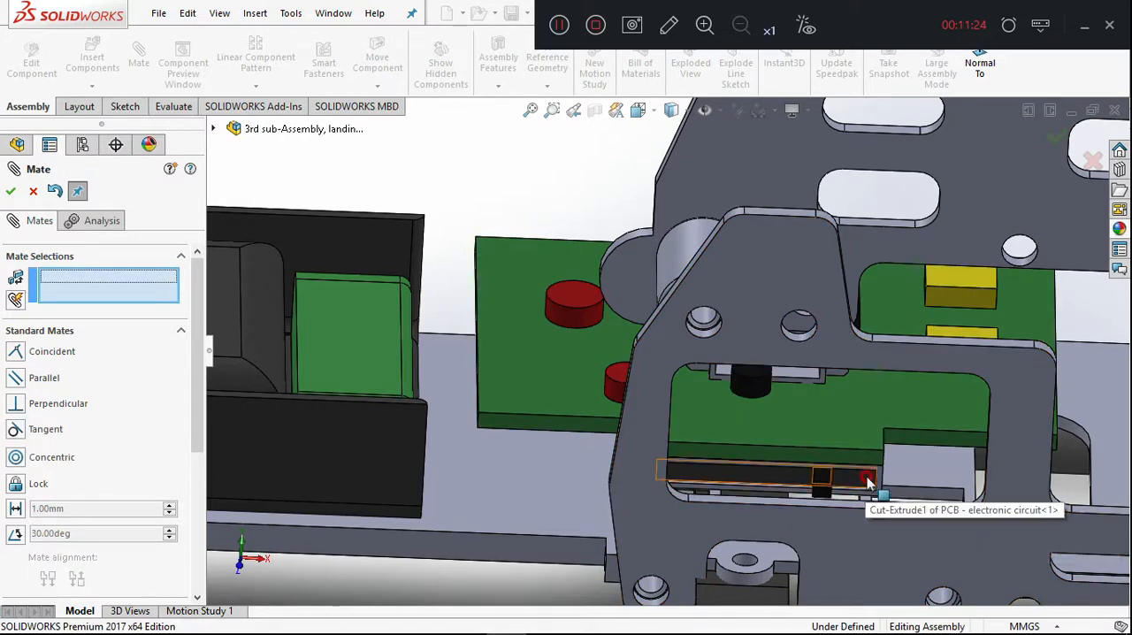
Try to mate the front face of the PCB's slotted connector coincident with the outer face of Chassis Support panel 1.
{"action": "scroll", "coordinate": [869, 501], "scroll_direction": "down", "scroll_amount": 2}
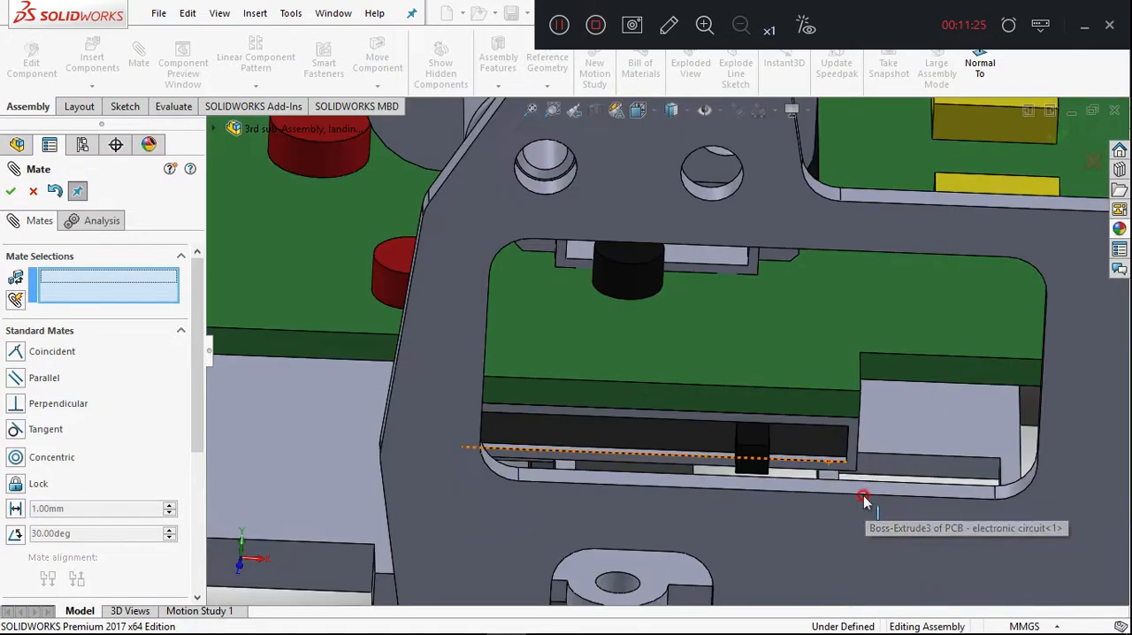
{"action": "left_click", "coordinate": [826, 469]}
{"action": "left_click", "coordinate": [834, 519]}
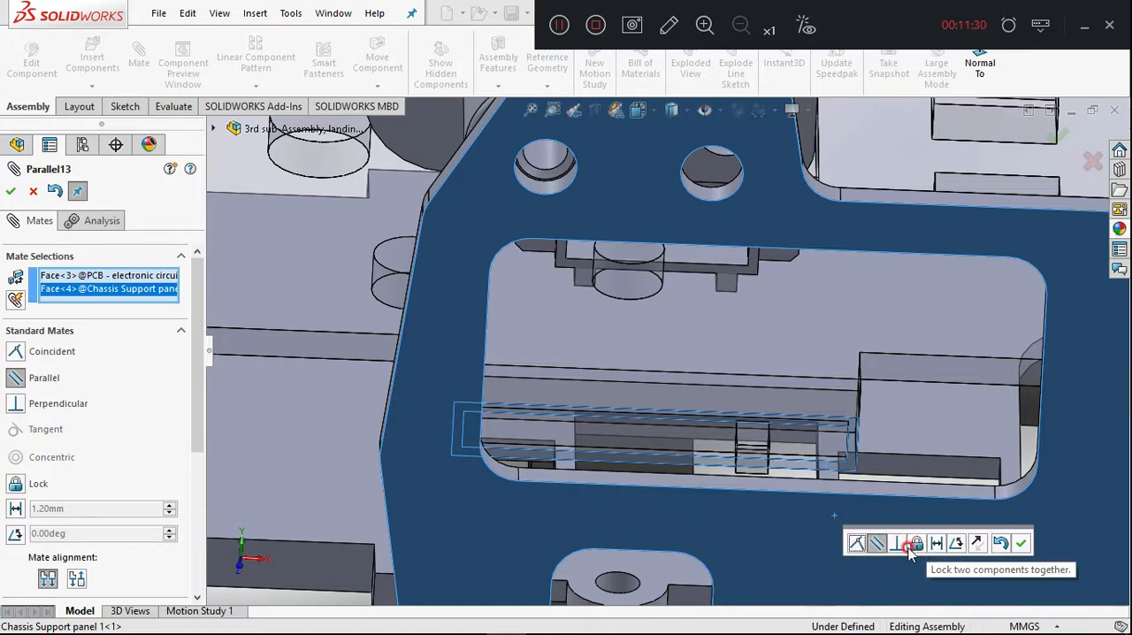
{"action": "left_click", "coordinate": [859, 543]}
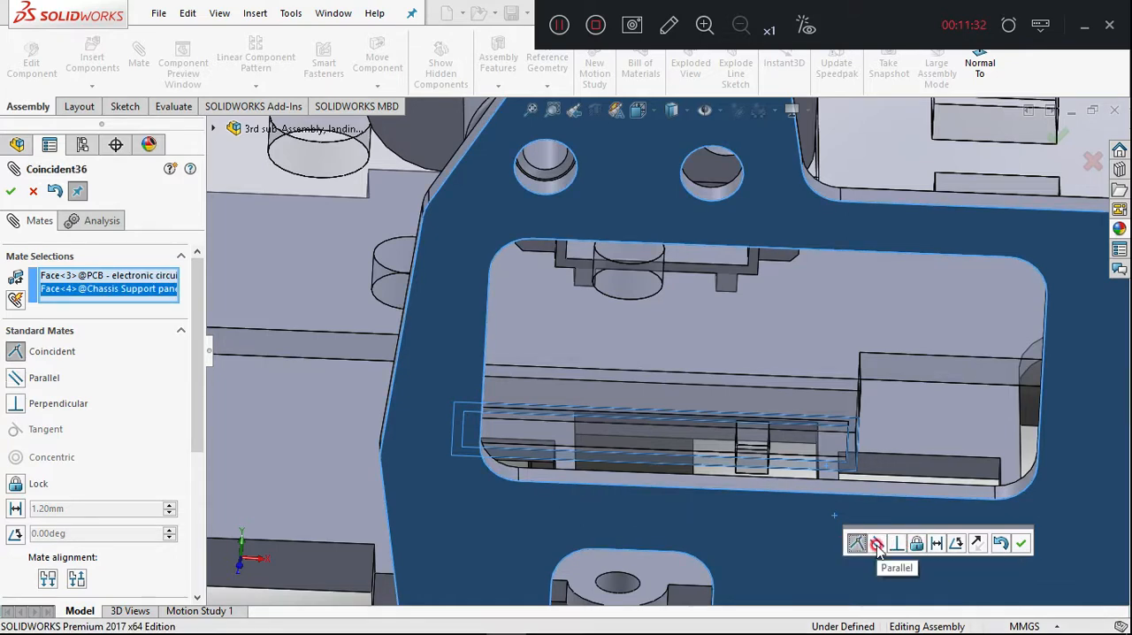
{"action": "left_click", "coordinate": [1022, 544]}
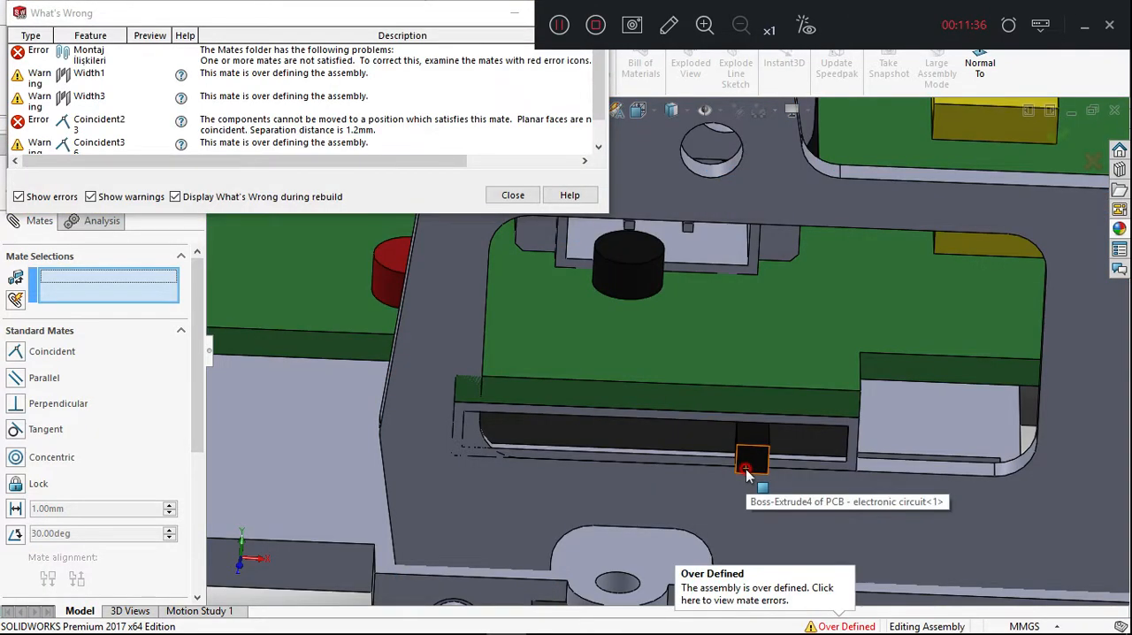
{"action": "left_click", "coordinate": [514, 196]}
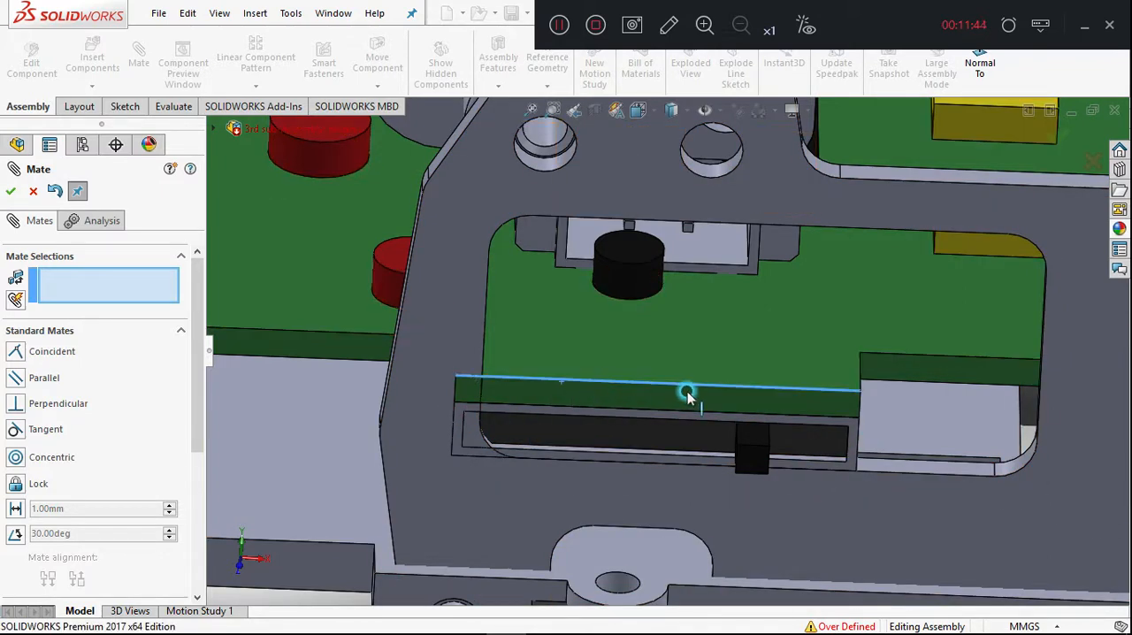
Delete the Coincident36 mate between the PCB connector and the panel's outer face.
{"action": "left_click", "coordinate": [898, 440]}
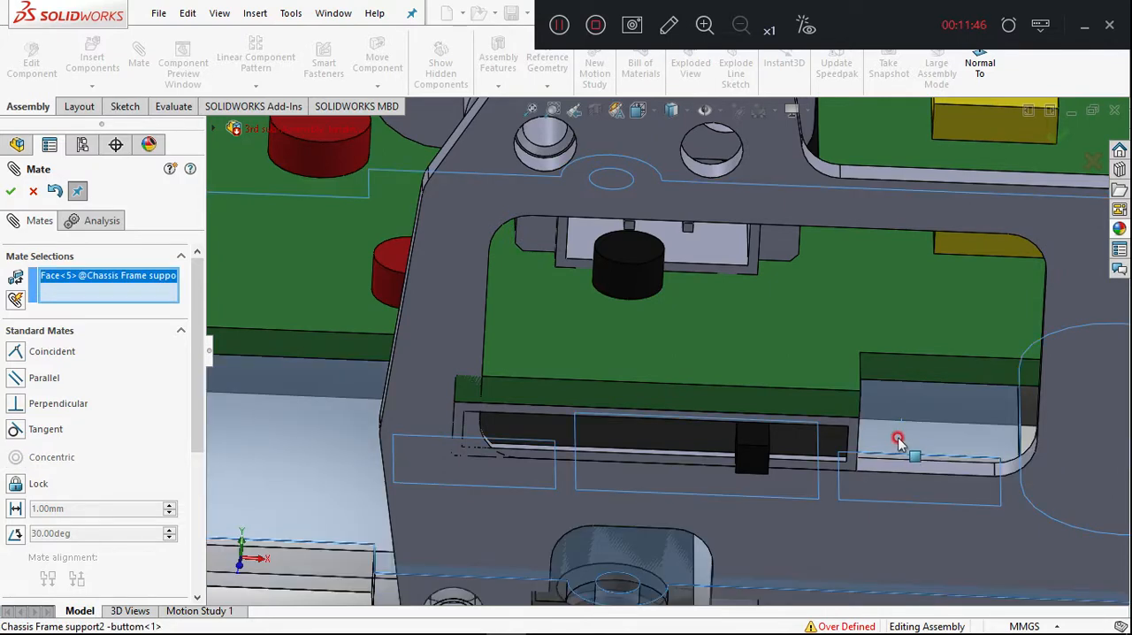
{"action": "left_click", "coordinate": [330, 432]}
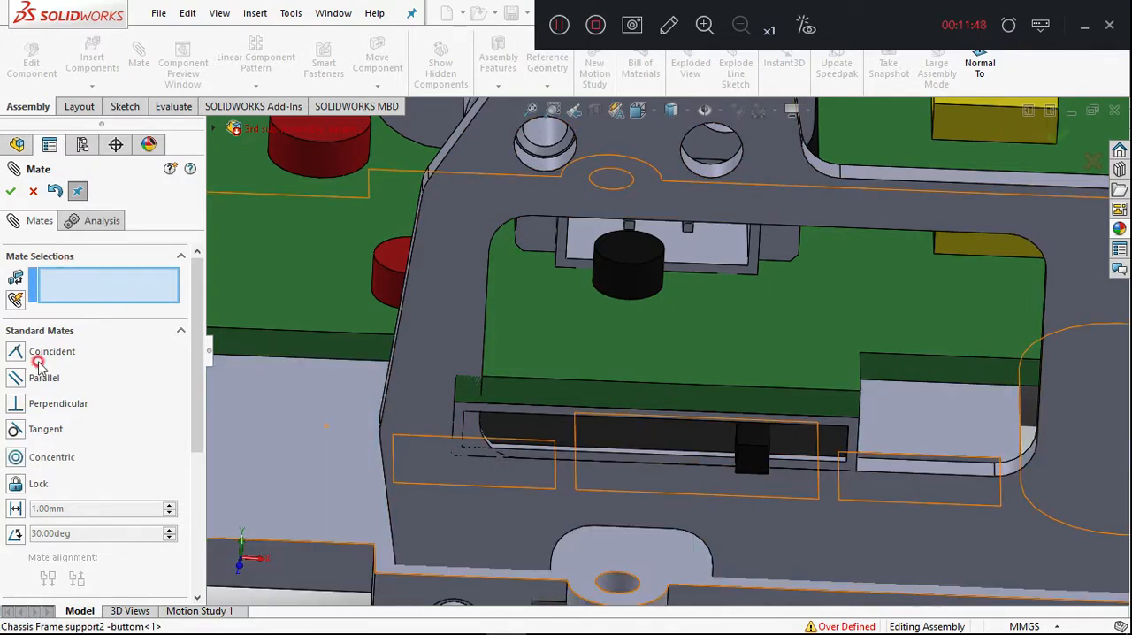
{"action": "scroll", "coordinate": [31, 420], "scroll_direction": "down", "scroll_amount": 5}
{"action": "left_click", "coordinate": [114, 448]}
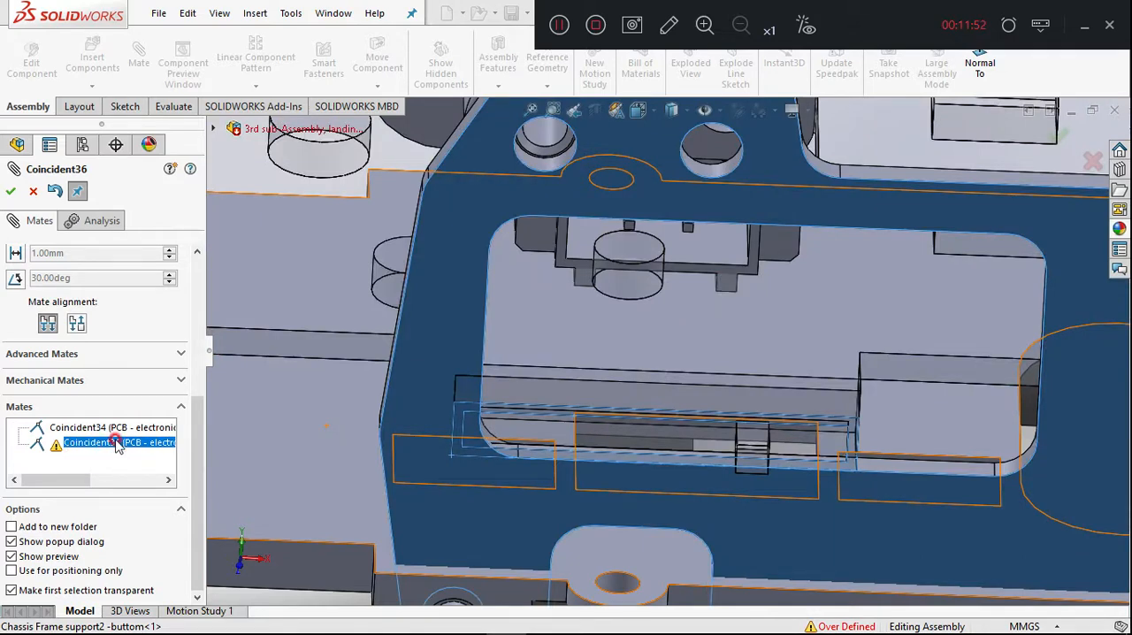
{"action": "key", "text": "Delete"}
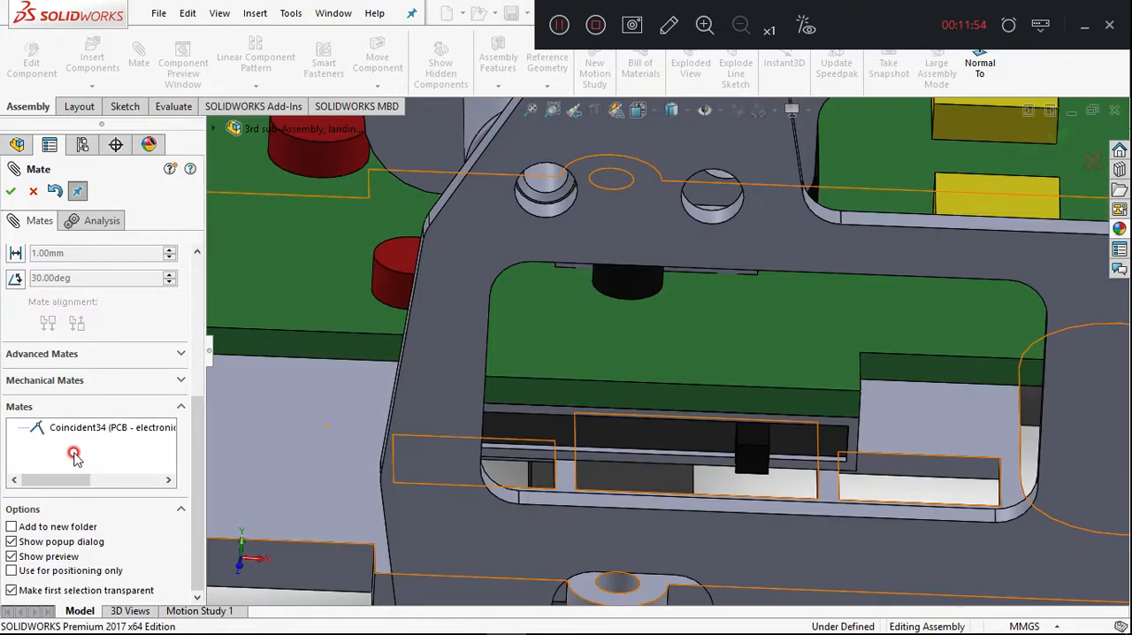
Check the PCB against the panel window, and reopen and reapply the Coincident34 mate.
{"action": "scroll", "coordinate": [358, 452], "scroll_direction": "up", "scroll_amount": 5}
{"action": "middle_click_drag", "start_coordinate": [369, 458], "coordinate": [523, 424]}
{"action": "left_click", "coordinate": [679, 369]}
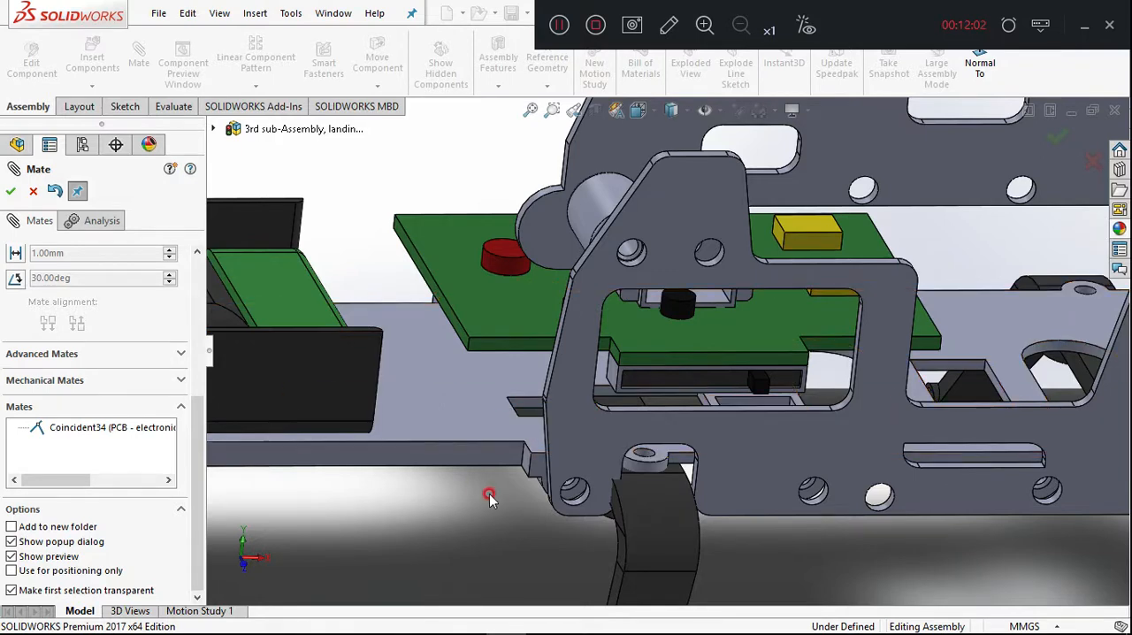
{"action": "left_click", "coordinate": [610, 386]}
{"action": "left_click", "coordinate": [177, 383]}
{"action": "left_click", "coordinate": [87, 430]}
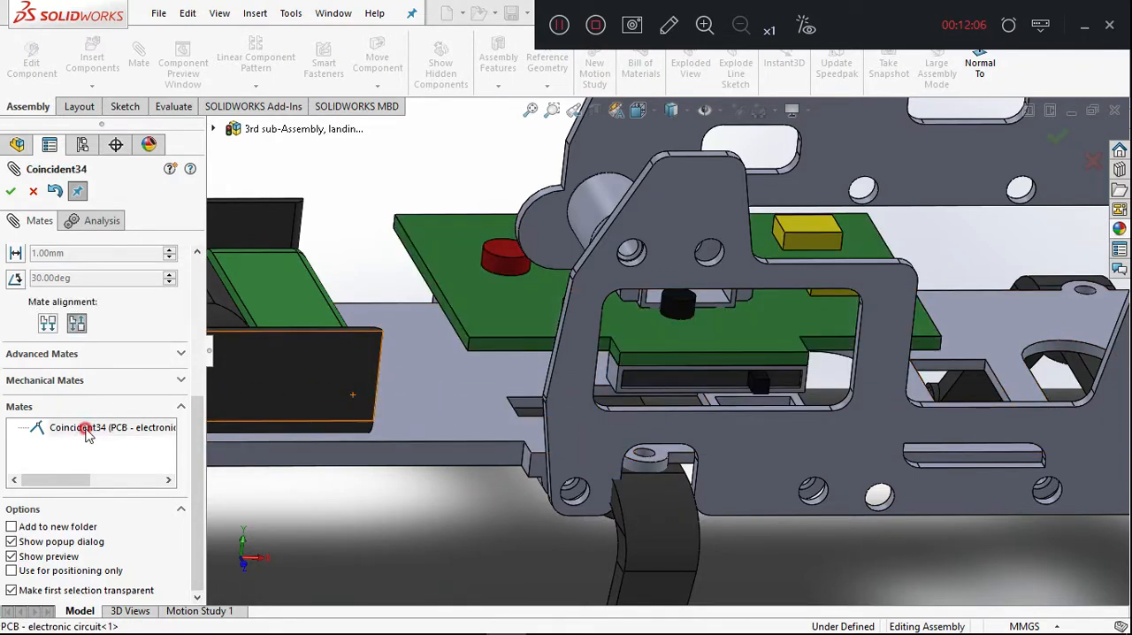
{"action": "key", "text": "Return"}
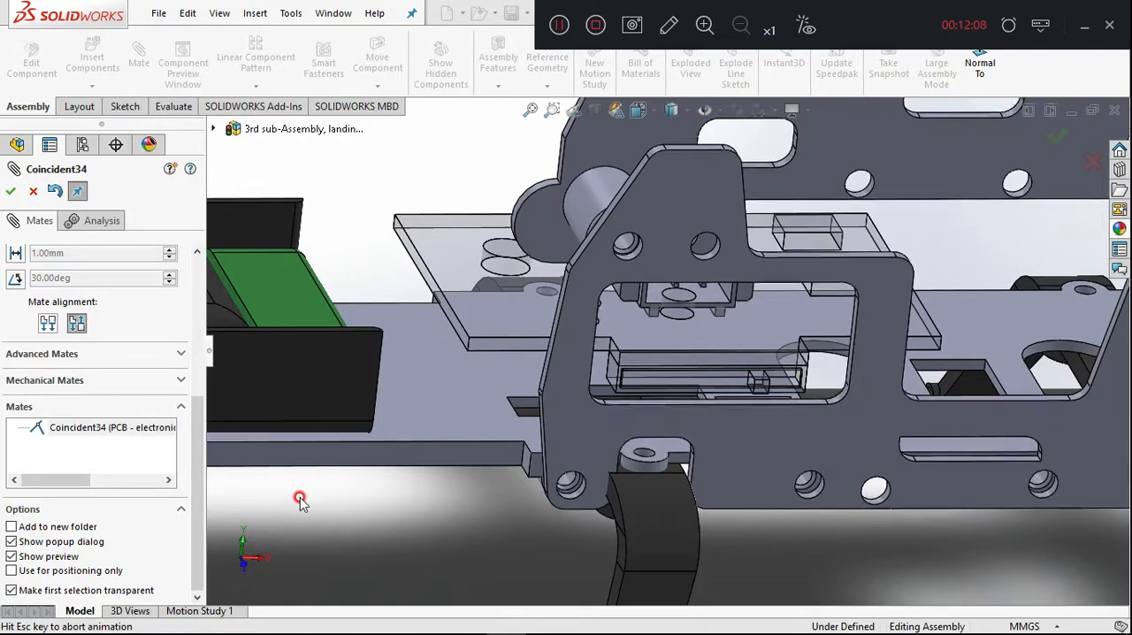
Leave the Mate command and undo the last PCB mating changes.
{"action": "key", "text": "Escape"}
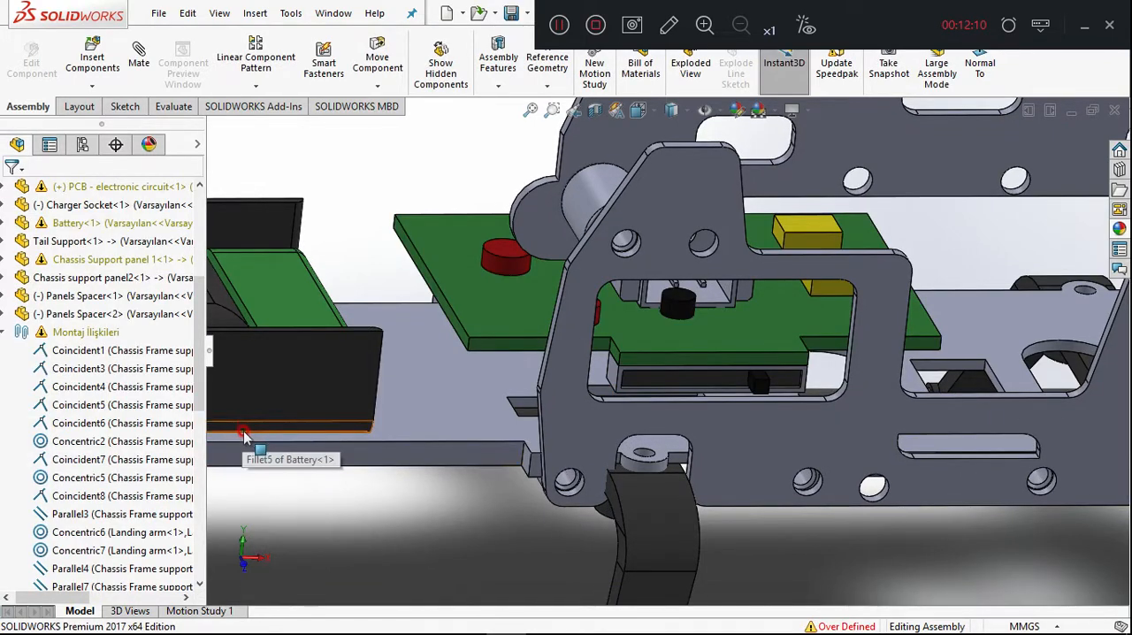
{"action": "scroll", "coordinate": [257, 450], "scroll_direction": "down", "scroll_amount": 3}
{"action": "key", "text": "ctrl+z"}
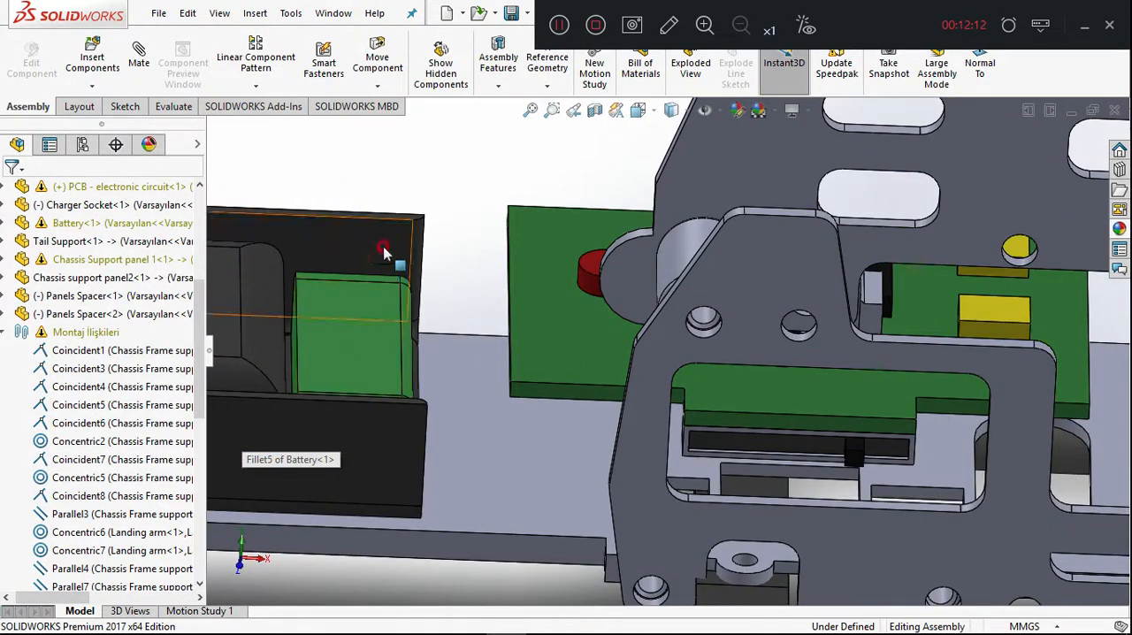
Examine the over-defining Width1 mate of the battery and Width3 mate of the PCB, and clear the selection.
{"action": "scroll", "coordinate": [288, 247], "scroll_direction": "up", "scroll_amount": 2}
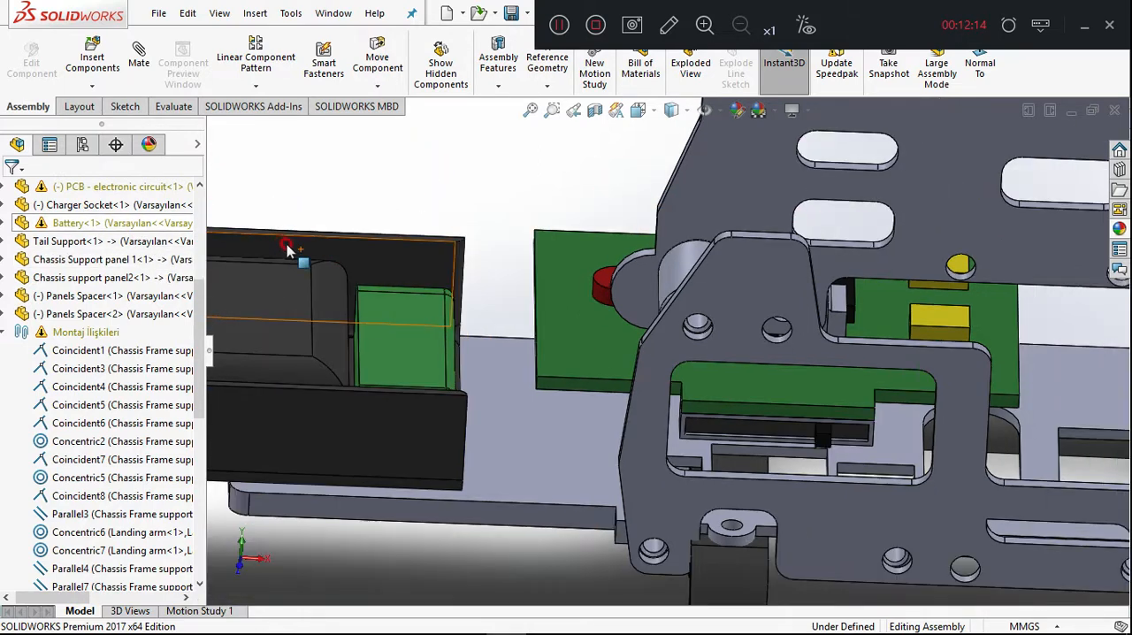
{"action": "scroll", "coordinate": [101, 336], "scroll_direction": "down", "scroll_amount": 5}
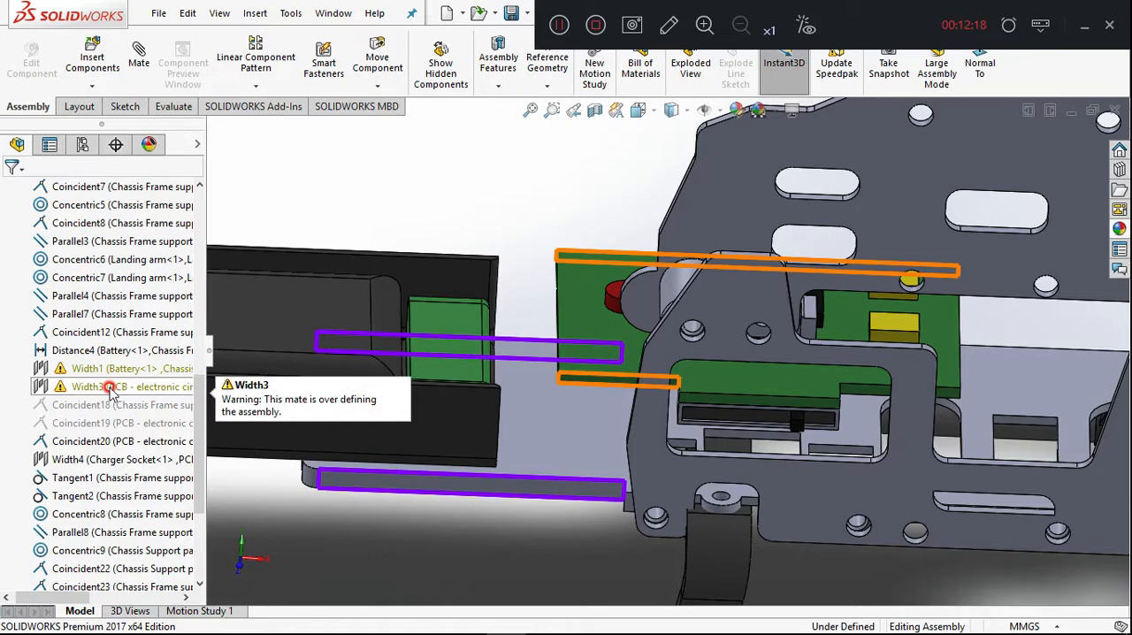
{"action": "left_click", "coordinate": [88, 370]}
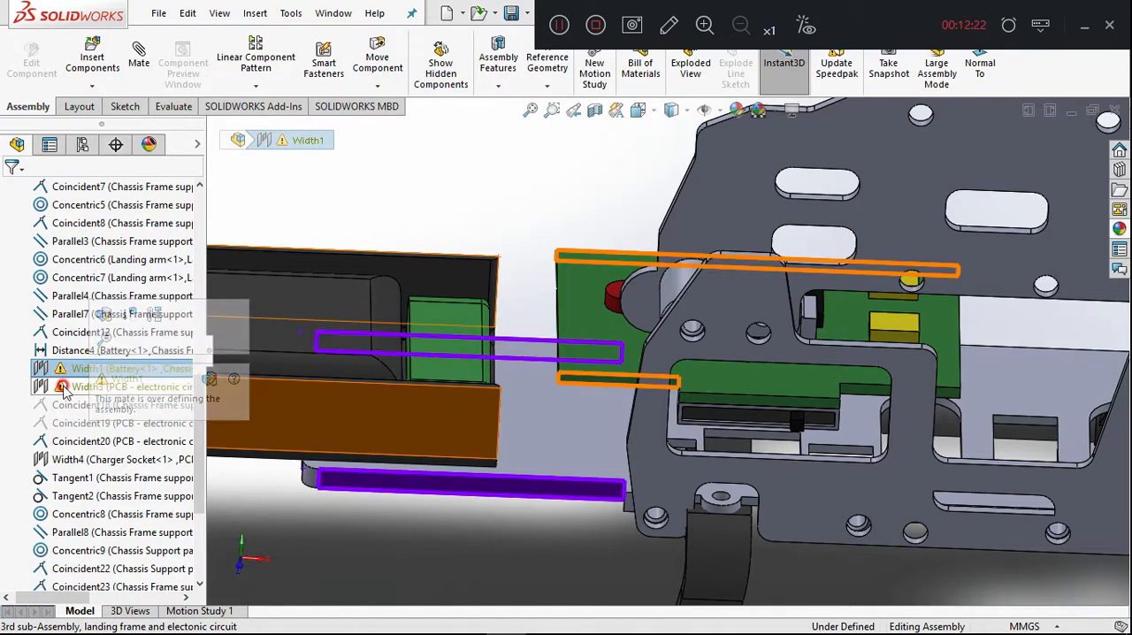
{"action": "left_click", "coordinate": [69, 389]}
{"action": "left_click", "coordinate": [473, 218]}
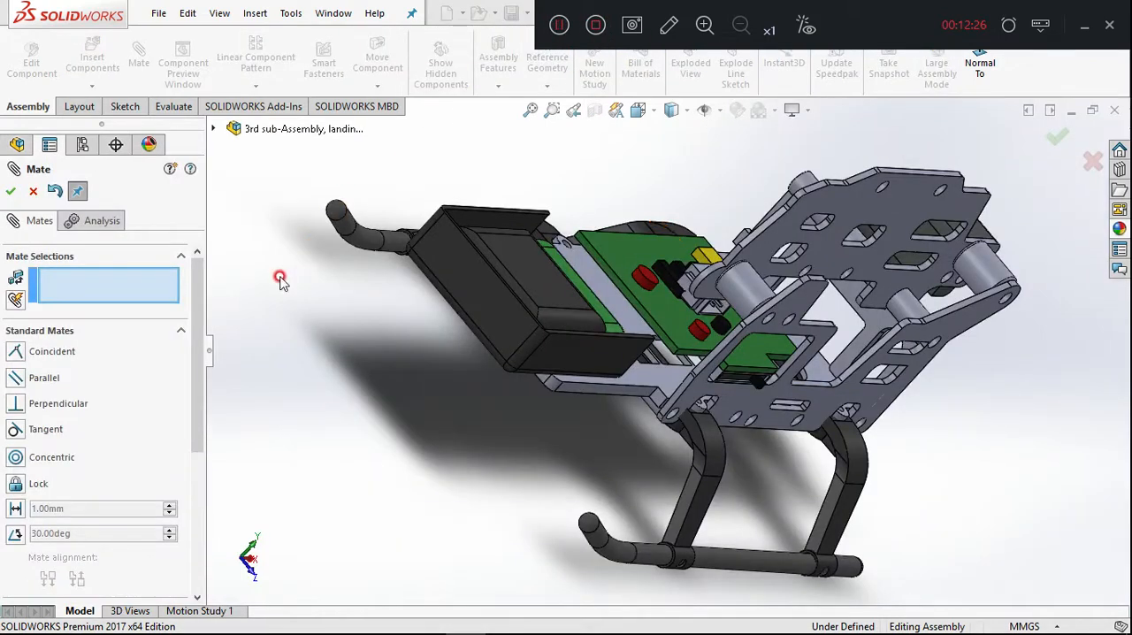
Place a third copy of the Panels Spacer in the empty space beside the landing frame.
{"action": "left_click_drag", "start_coordinate": [745, 297], "coordinate": [679, 323], "text": "ctrl"}
{"action": "left_click_drag", "start_coordinate": [581, 219], "coordinate": [385, 486], "text": "ctrl"}
{"action": "scroll", "coordinate": [378, 460], "scroll_direction": "down", "scroll_amount": 3}
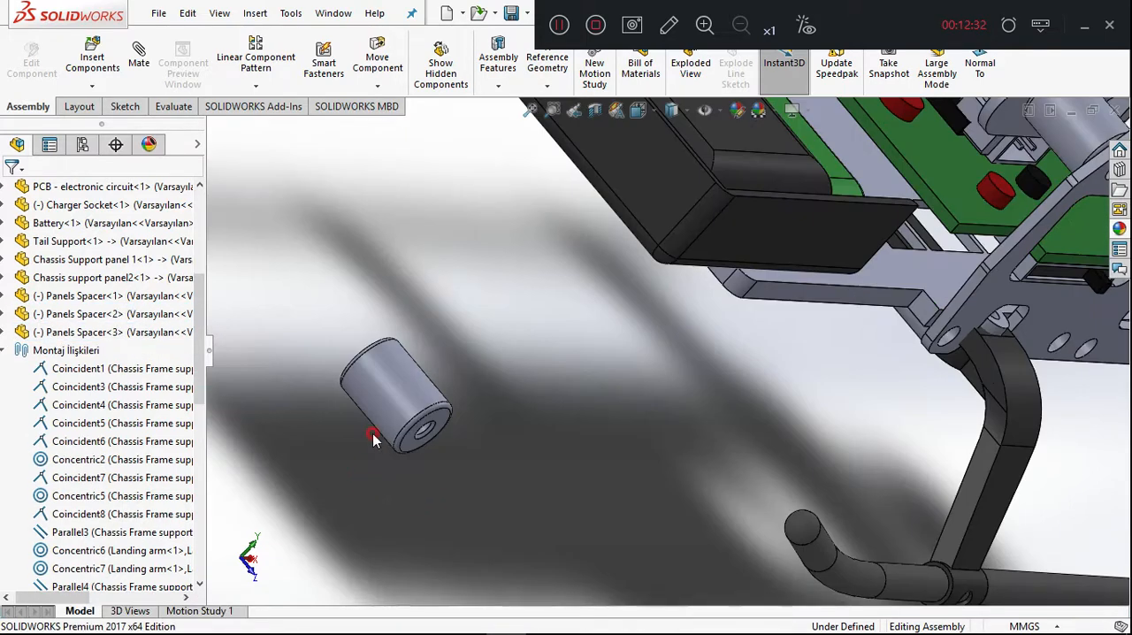
Mate the loose third Panels Spacer's flat end face coincident with the underside of the PCB.
{"action": "left_click", "coordinate": [407, 448]}
{"action": "scroll", "coordinate": [565, 425], "scroll_direction": "up", "scroll_amount": 5}
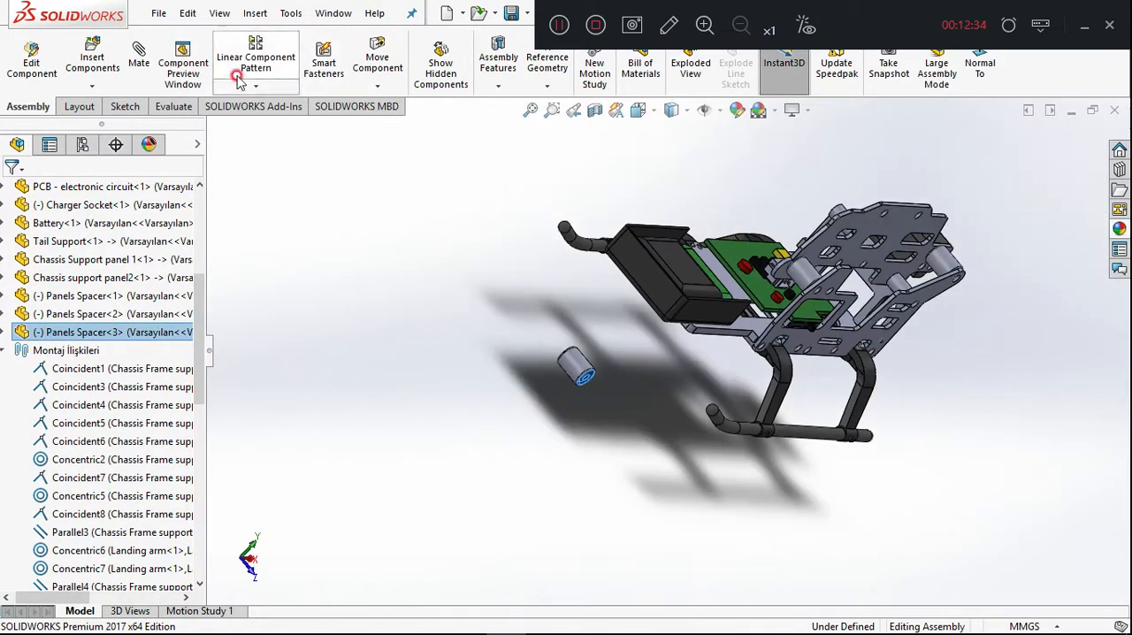
{"action": "left_click", "coordinate": [155, 67]}
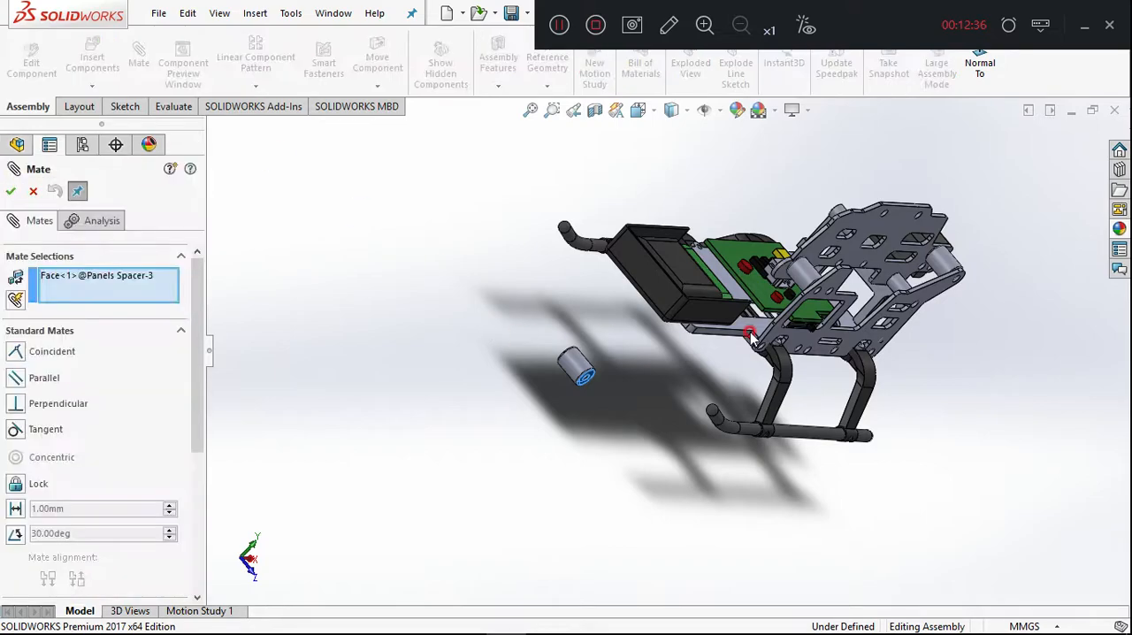
{"action": "scroll", "coordinate": [713, 334], "scroll_direction": "down", "scroll_amount": 5}
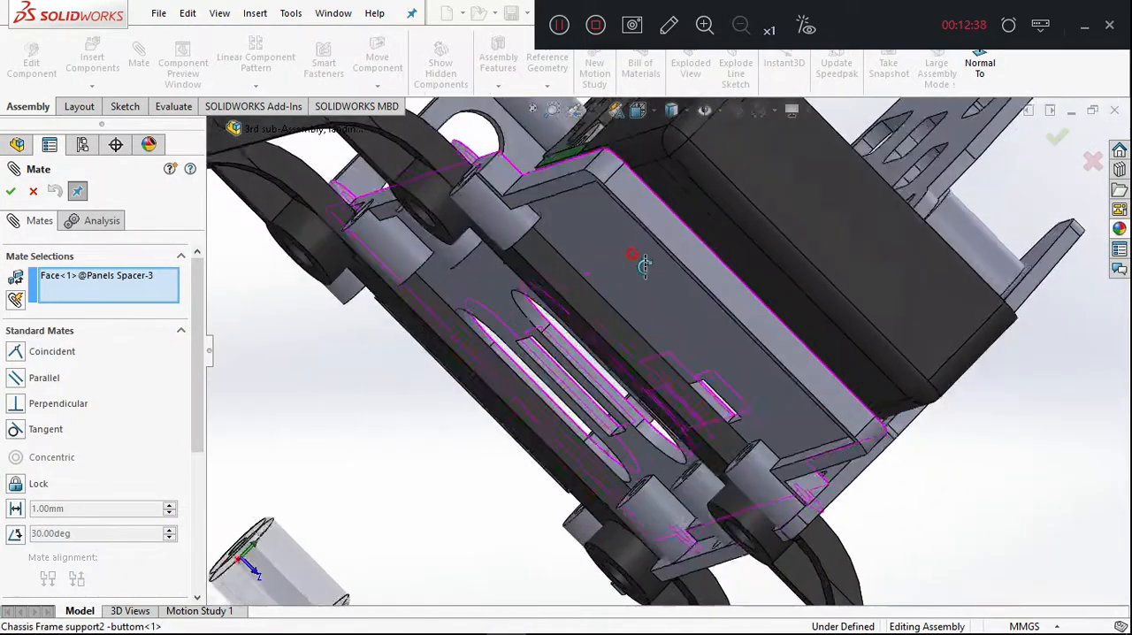
{"action": "middle_click_drag", "start_coordinate": [643, 265], "coordinate": [677, 384]}
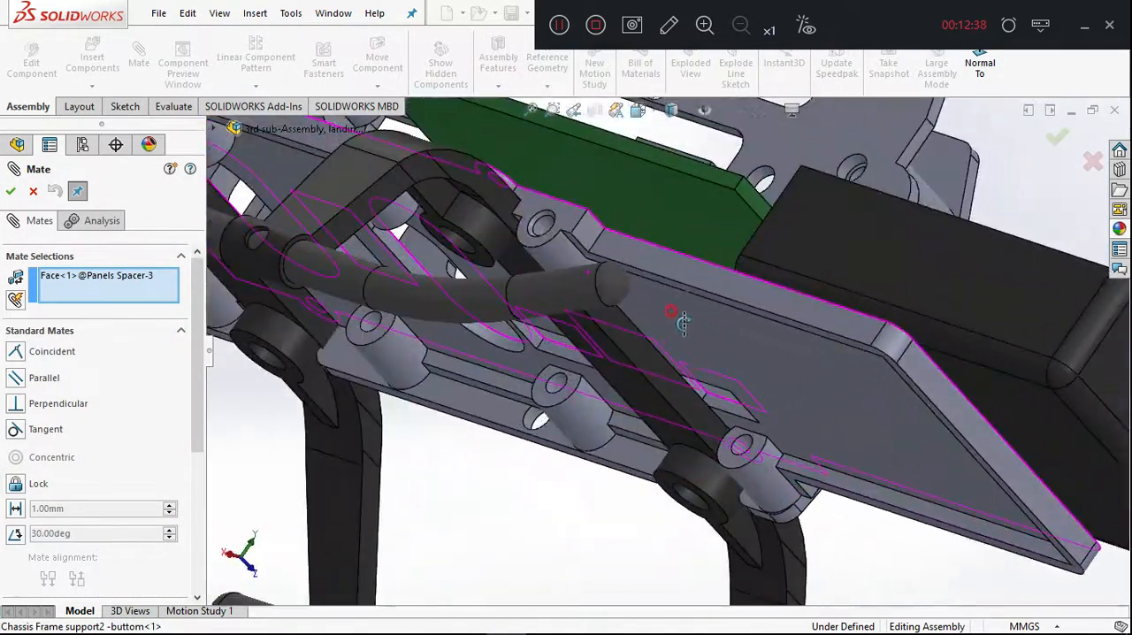
{"action": "left_click", "coordinate": [701, 232]}
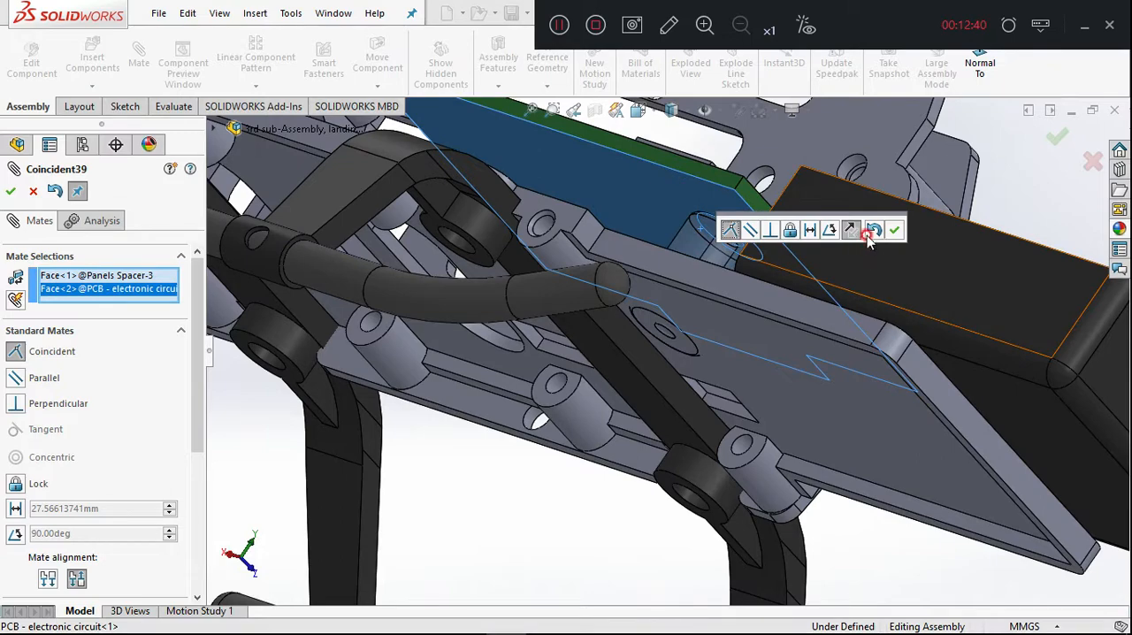
{"action": "left_click", "coordinate": [888, 231]}
Check where the third spacer sits between the PCB and the bottom frame plate, and undo its coincident mate.
{"action": "scroll", "coordinate": [845, 308], "scroll_direction": "up", "scroll_amount": 5}
{"action": "middle_click_drag", "start_coordinate": [769, 327], "coordinate": [783, 462]}
{"action": "scroll", "coordinate": [661, 261], "scroll_direction": "down", "scroll_amount": 4}
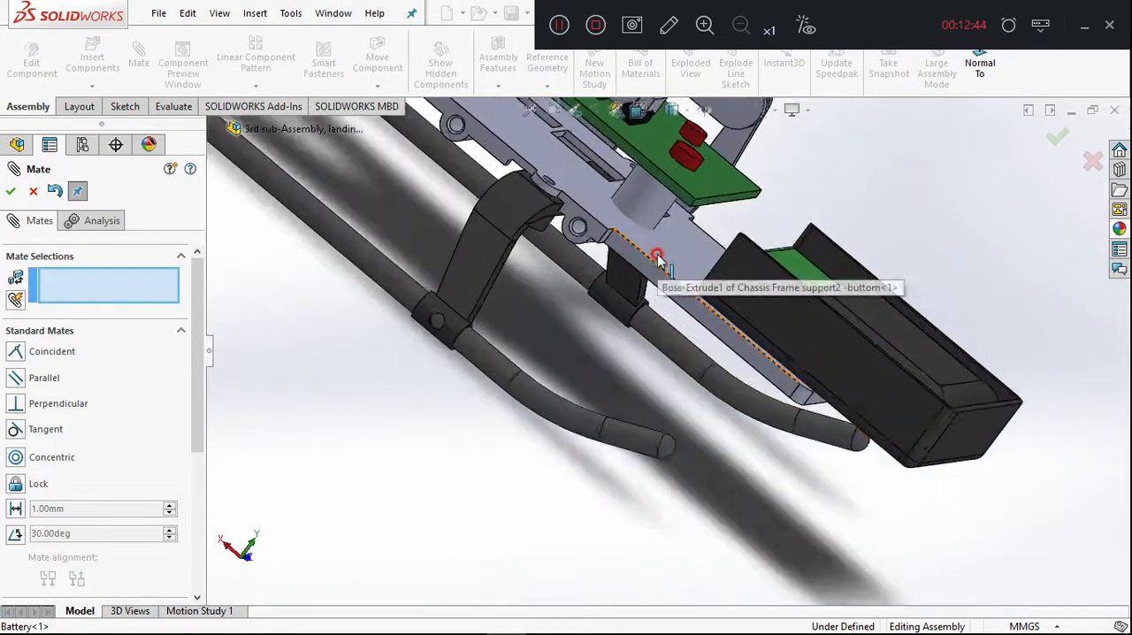
{"action": "middle_click_drag", "start_coordinate": [662, 257], "coordinate": [695, 236]}
{"action": "scroll", "coordinate": [672, 227], "scroll_direction": "down", "scroll_amount": 5}
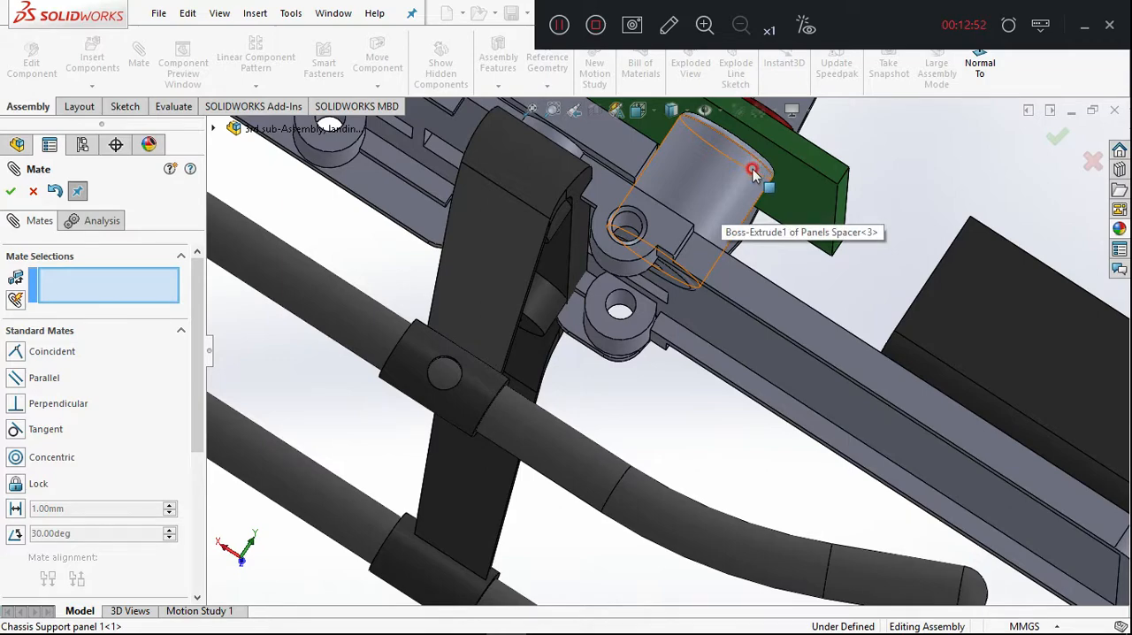
{"action": "left_click", "coordinate": [55, 193]}
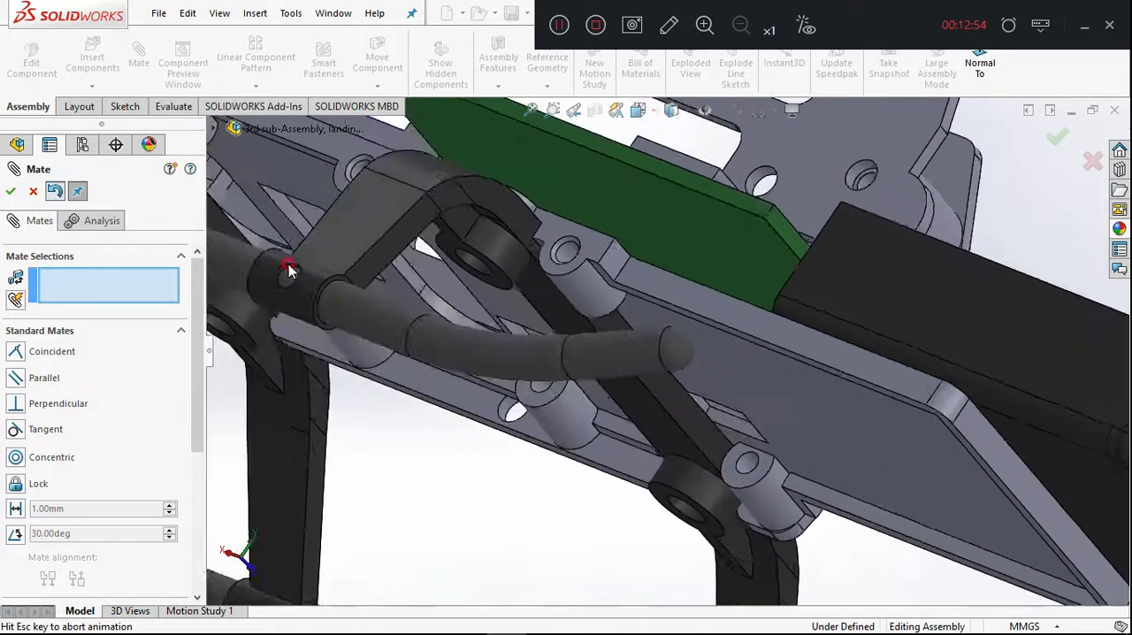
Try a coincident mate between the third spacer's circular end edge and the PCB underside, and remove the PCB face from the selections.
{"action": "scroll", "coordinate": [672, 481], "scroll_direction": "up", "scroll_amount": 2}
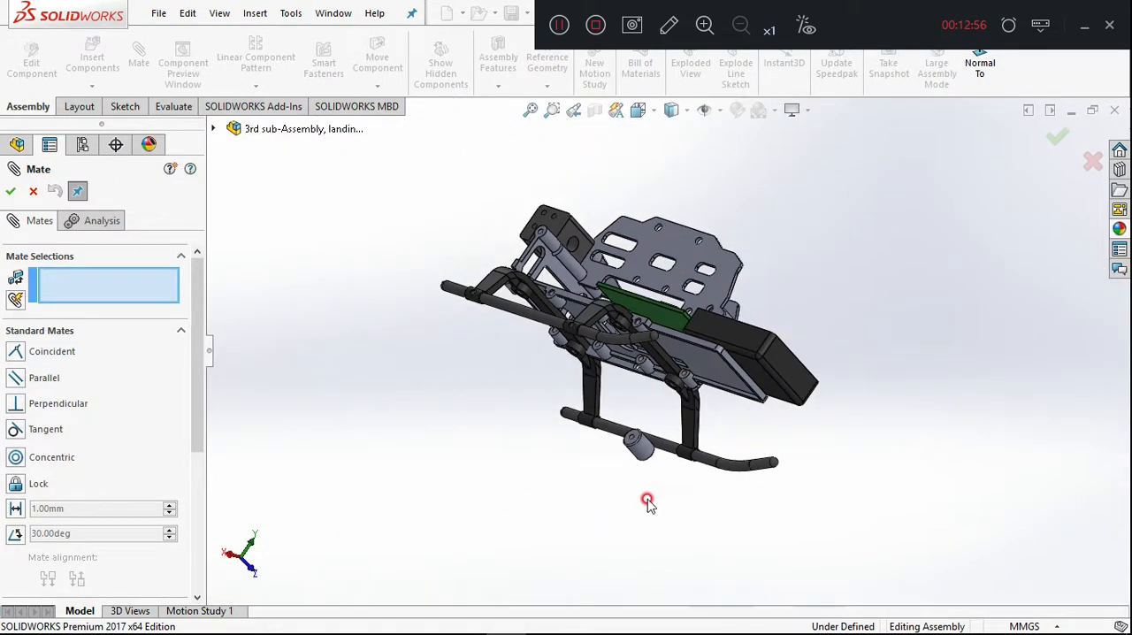
{"action": "scroll", "coordinate": [627, 424], "scroll_direction": "down", "scroll_amount": 5}
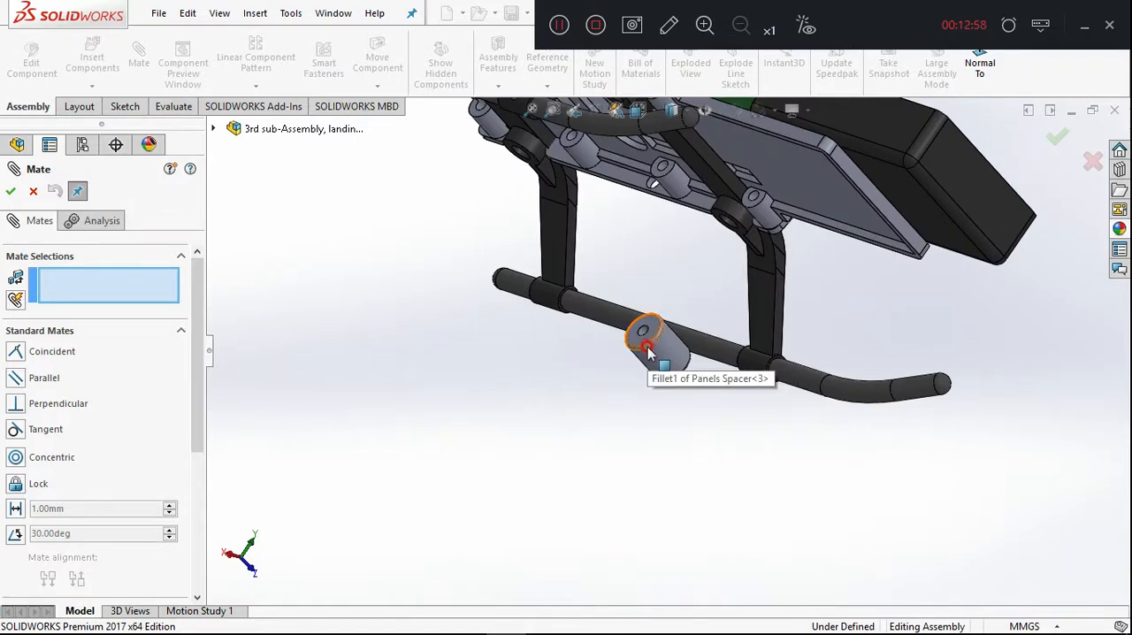
{"action": "left_click", "coordinate": [645, 343]}
{"action": "scroll", "coordinate": [651, 349], "scroll_direction": "up", "scroll_amount": 2}
{"action": "scroll", "coordinate": [651, 347], "scroll_direction": "up", "scroll_amount": 5}
{"action": "scroll", "coordinate": [706, 243], "scroll_direction": "down", "scroll_amount": 6}
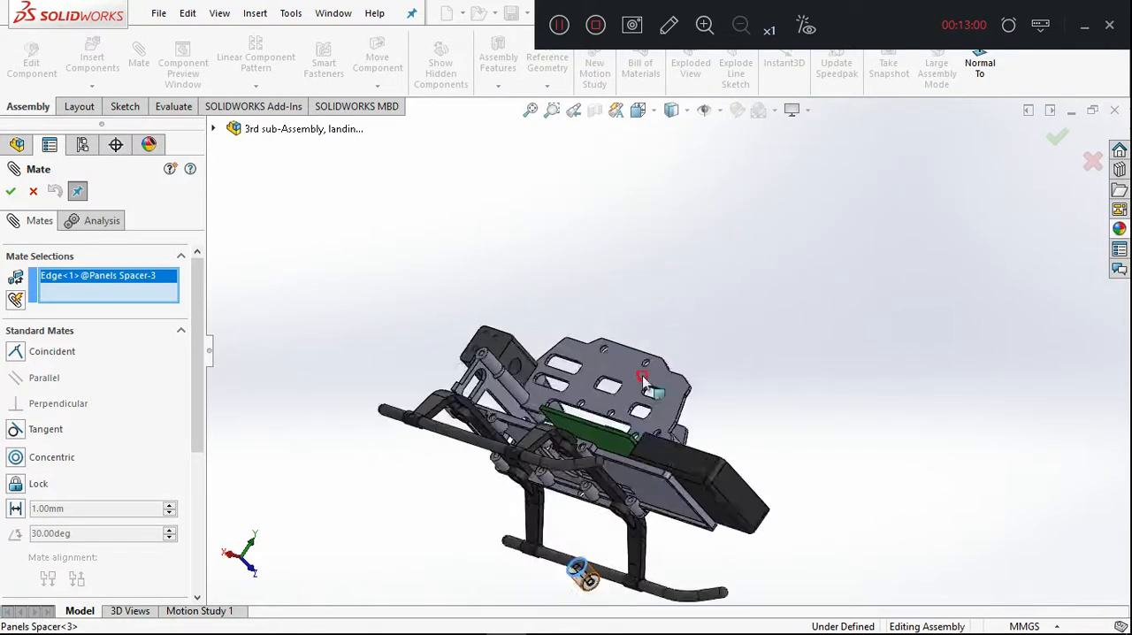
{"action": "left_click", "coordinate": [612, 462]}
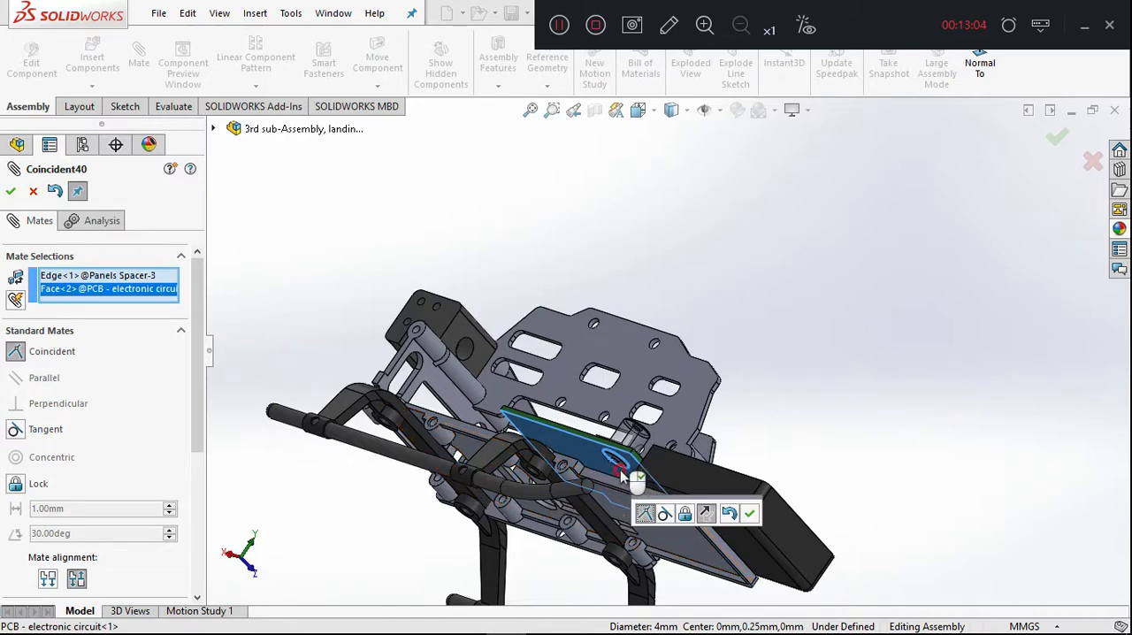
{"action": "scroll", "coordinate": [622, 478], "scroll_direction": "up", "scroll_amount": 2}
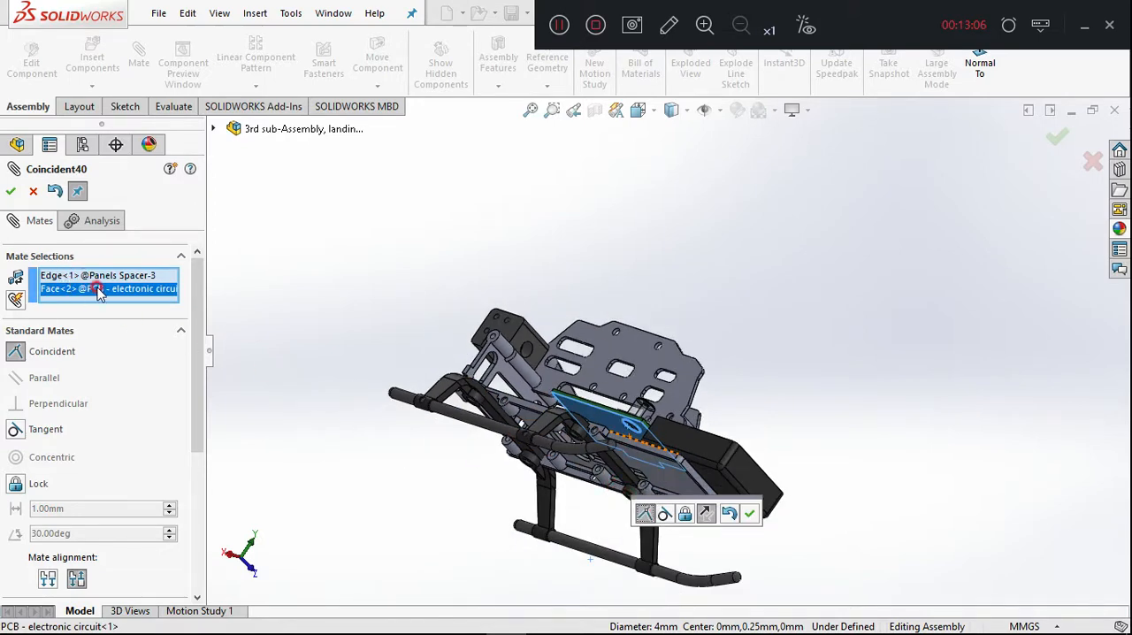
{"action": "key", "text": "Delete"}
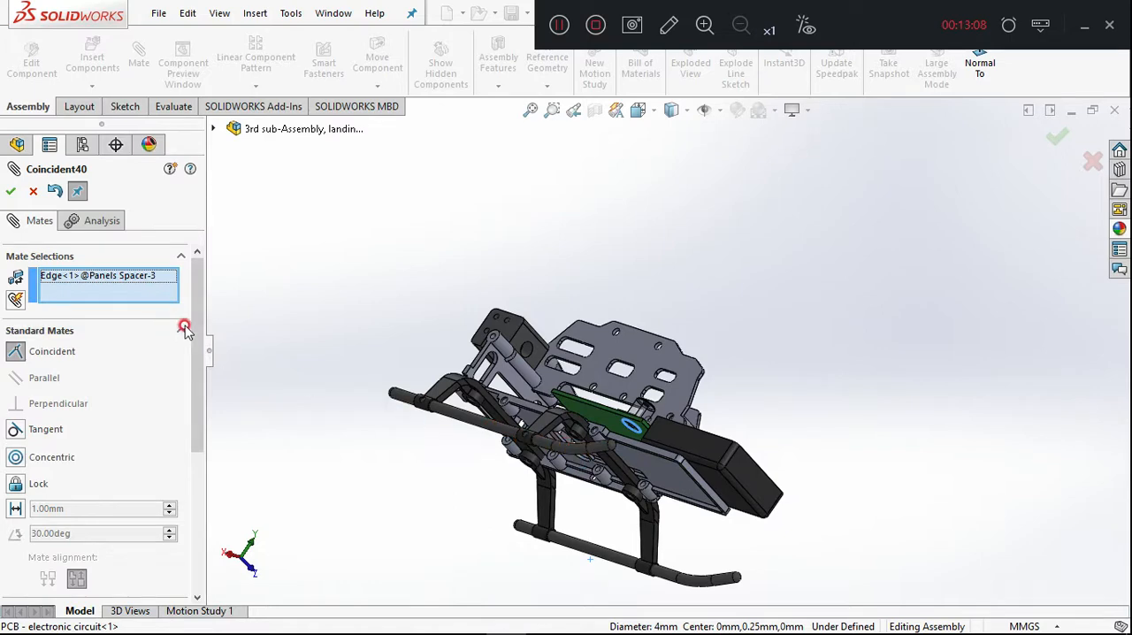
Try mating the third spacer's end edge coincident with the upper face of Chassis Frame support2 -buttom, and undo that mate.
{"action": "scroll", "coordinate": [571, 437], "scroll_direction": "up", "scroll_amount": 2}
{"action": "middle_click_drag", "start_coordinate": [557, 497], "coordinate": [606, 441]}
{"action": "scroll", "coordinate": [645, 407], "scroll_direction": "down", "scroll_amount": 3}
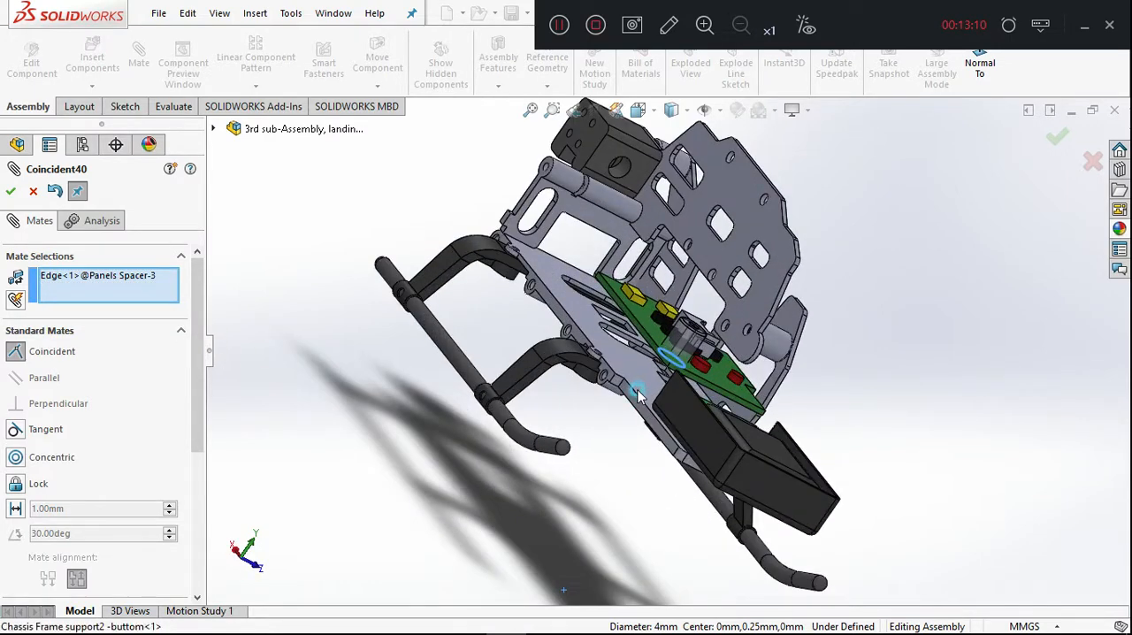
{"action": "left_click", "coordinate": [637, 395]}
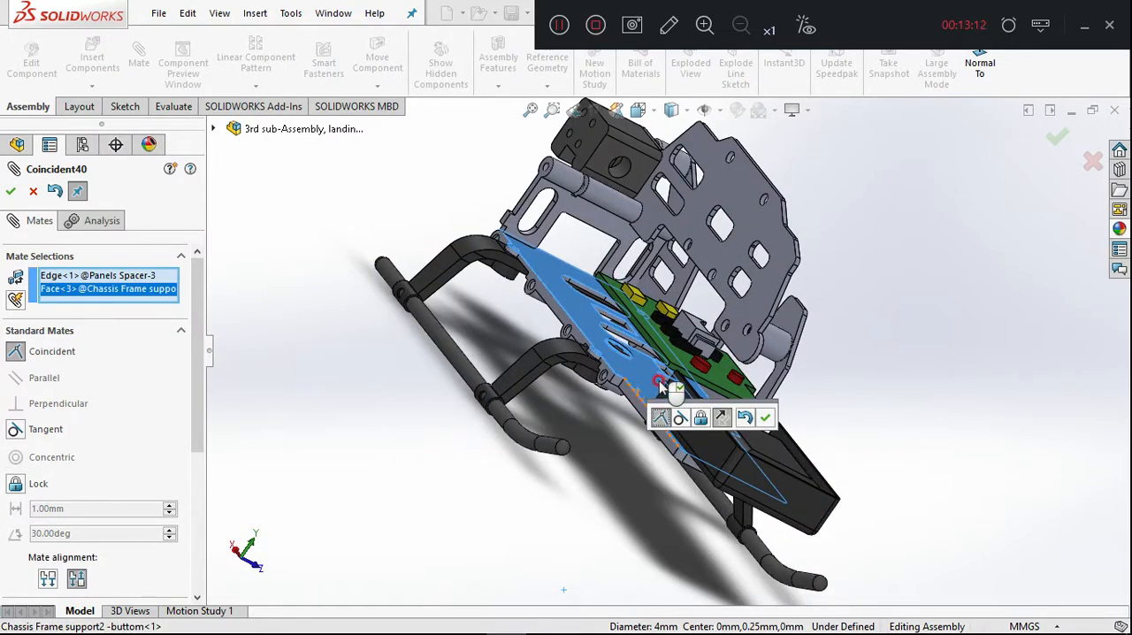
{"action": "left_click", "coordinate": [760, 418]}
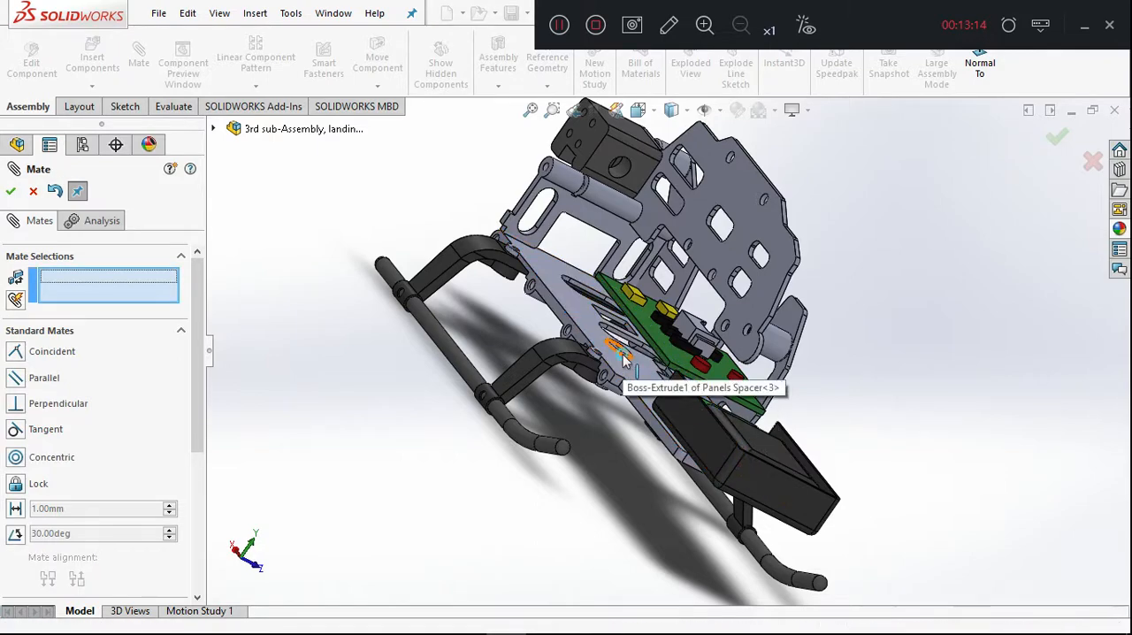
{"action": "middle_click_drag", "start_coordinate": [624, 421], "coordinate": [784, 549]}
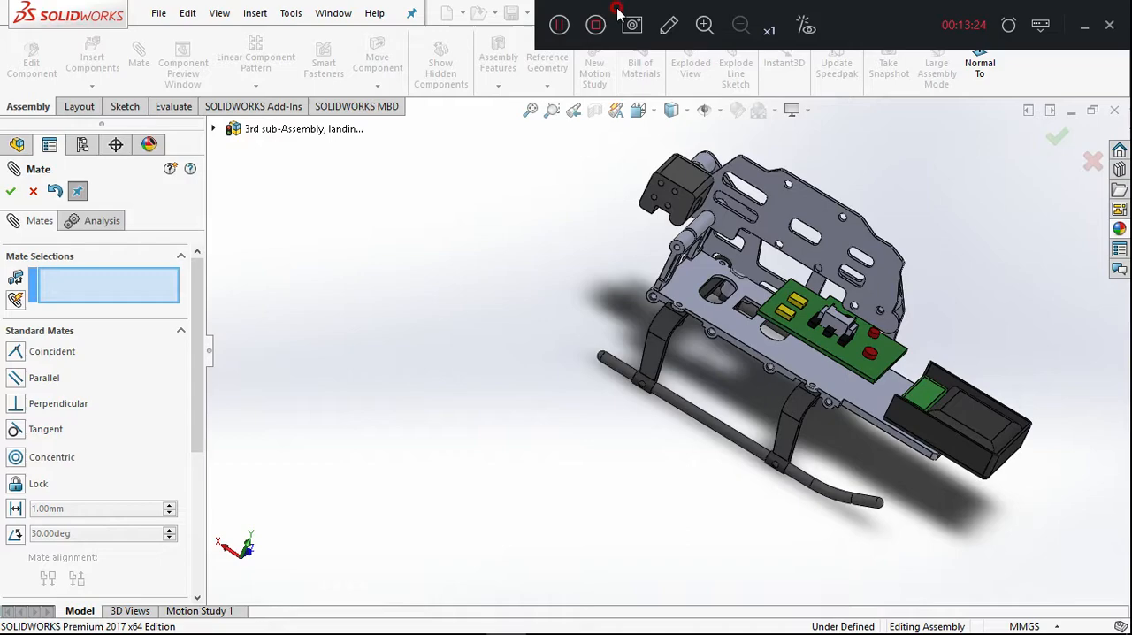
{"action": "left_click", "coordinate": [53, 192]}
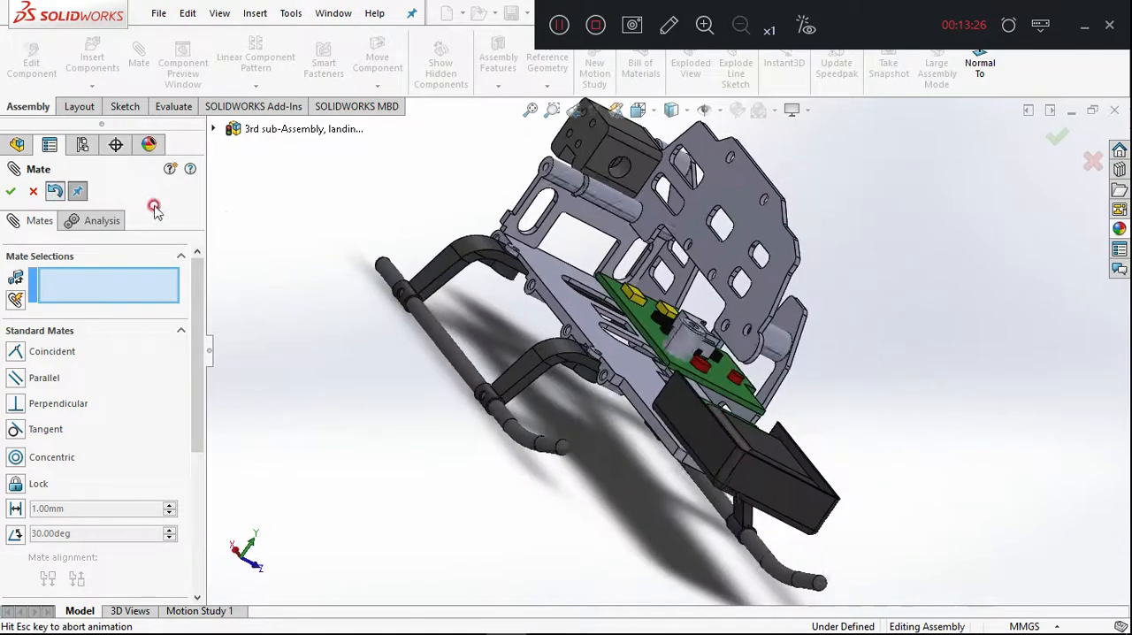
Mate the third spacer's circular end edge coincident with the PCB's underside, discarding the bottom frame plate's face as the mating partner.
{"action": "scroll", "coordinate": [633, 439], "scroll_direction": "down", "scroll_amount": 5}
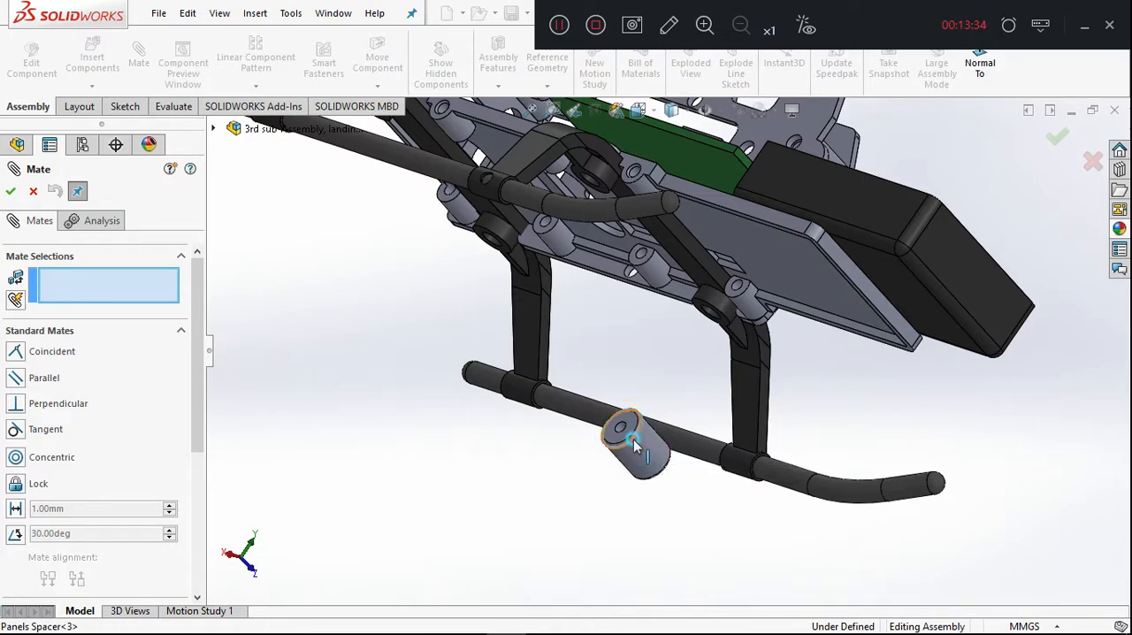
{"action": "left_click", "coordinate": [628, 429]}
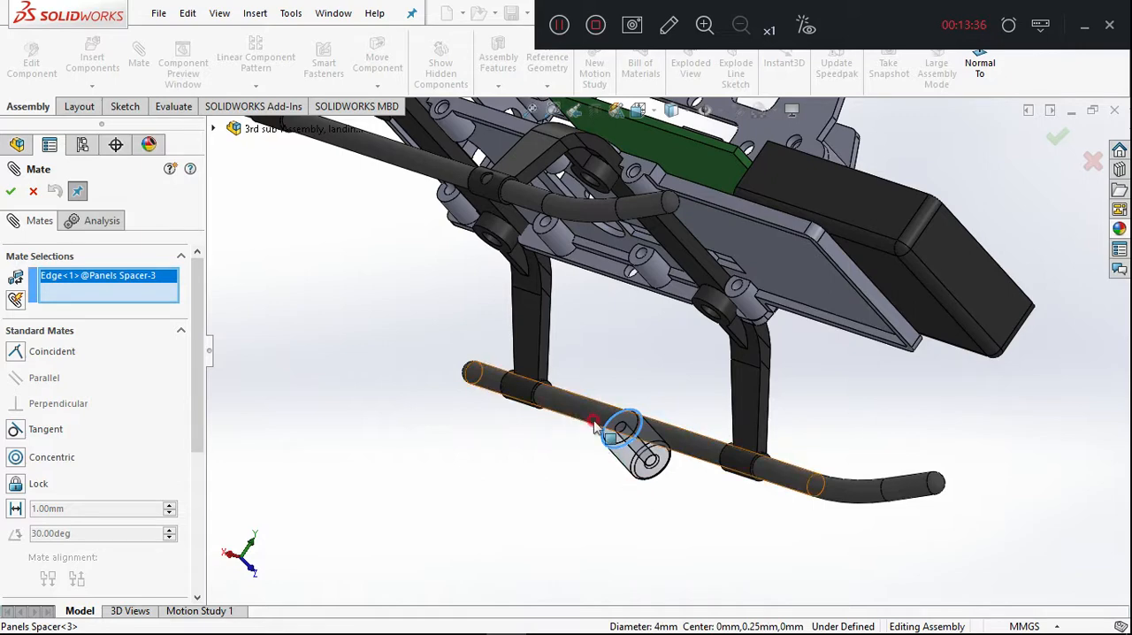
{"action": "middle_click_drag", "start_coordinate": [631, 405], "coordinate": [804, 250]}
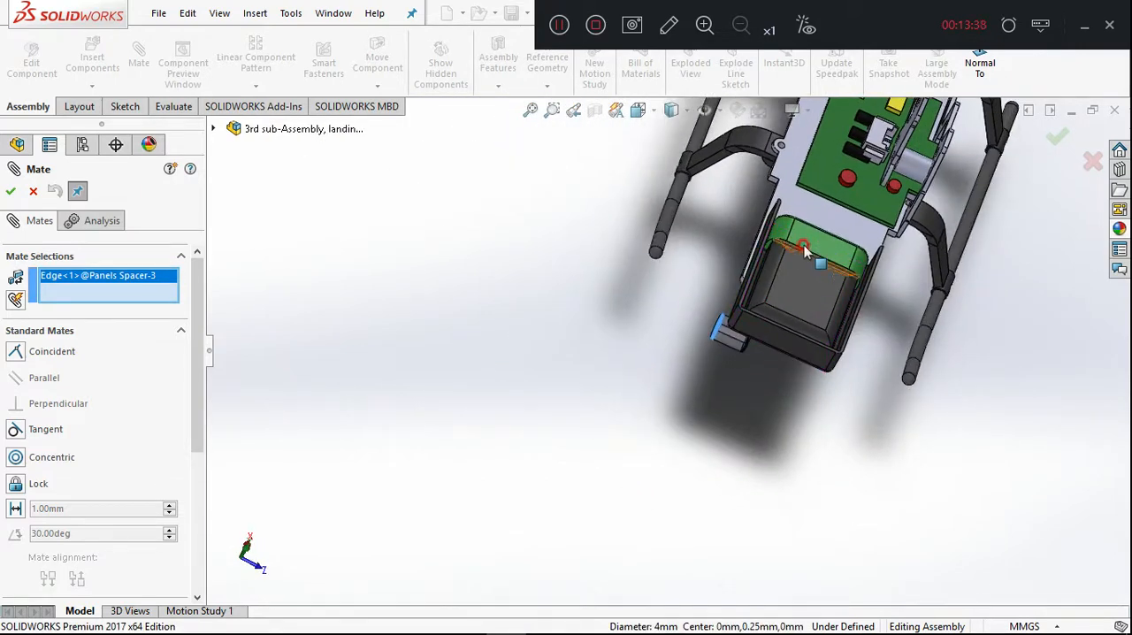
{"action": "left_click", "coordinate": [747, 258]}
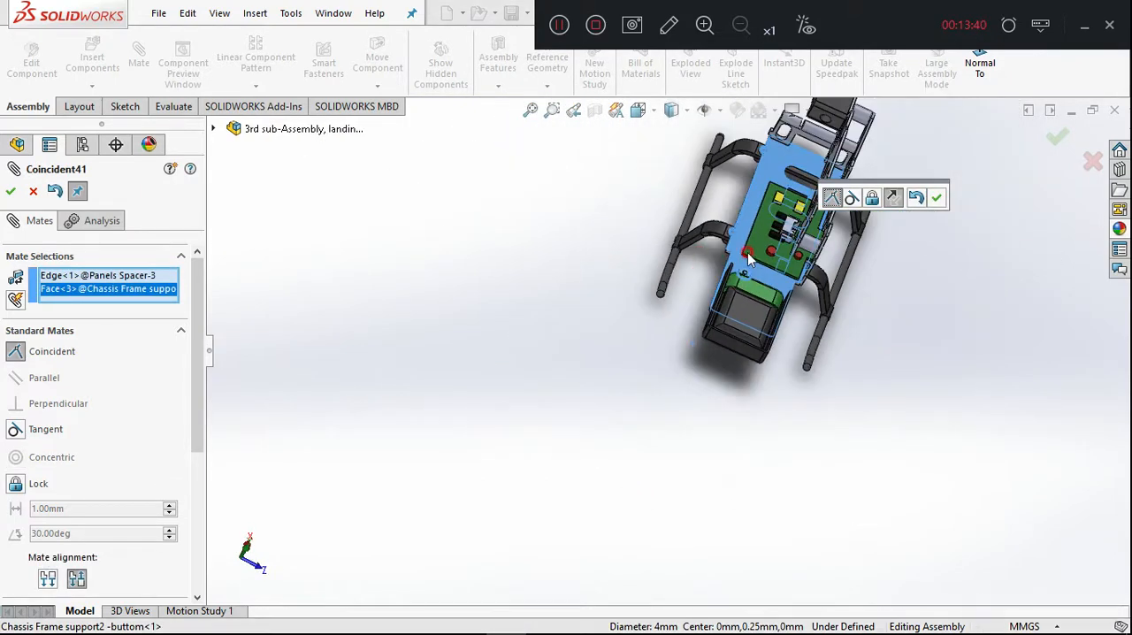
{"action": "scroll", "coordinate": [919, 271], "scroll_direction": "down", "scroll_amount": 3}
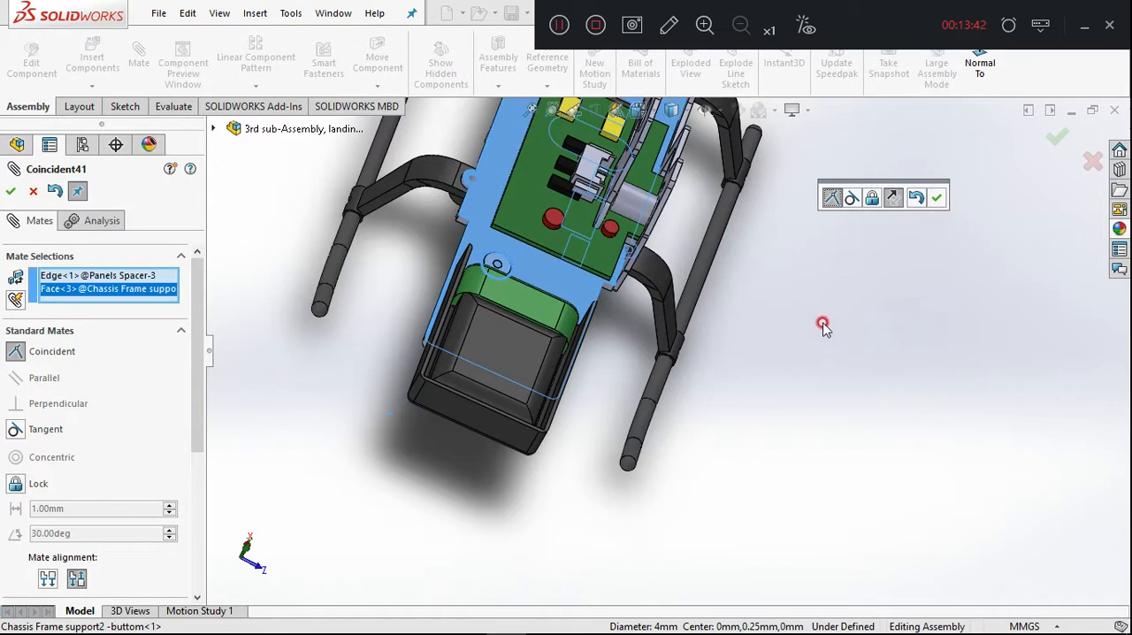
{"action": "middle_click_drag", "start_coordinate": [775, 339], "coordinate": [816, 321]}
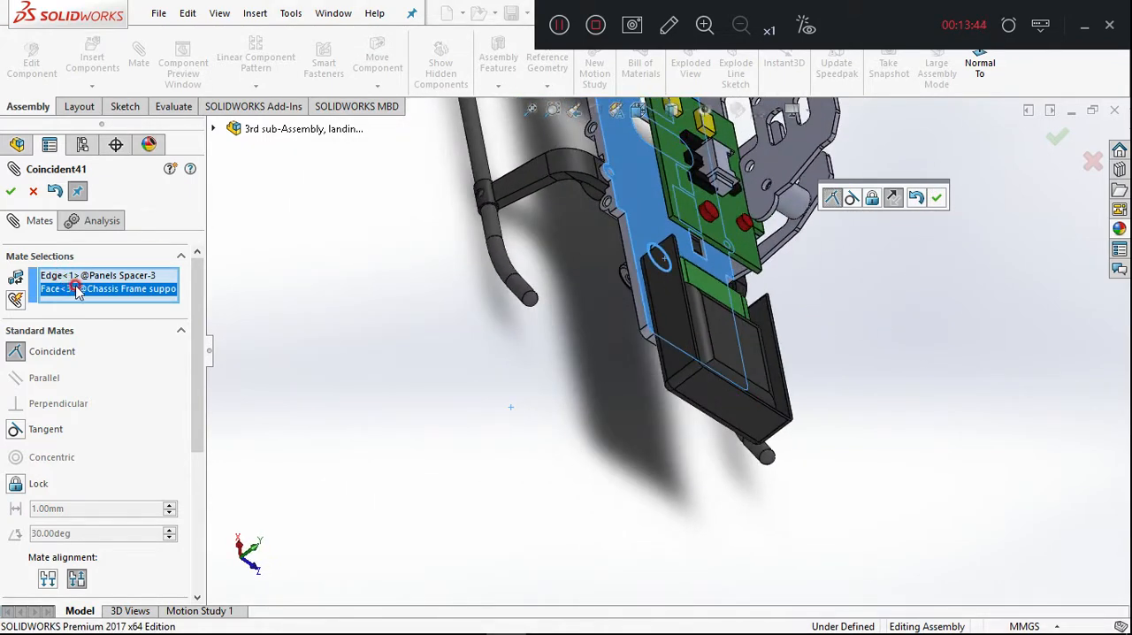
{"action": "key", "text": "Delete"}
{"action": "middle_click_drag", "start_coordinate": [854, 265], "coordinate": [896, 250]}
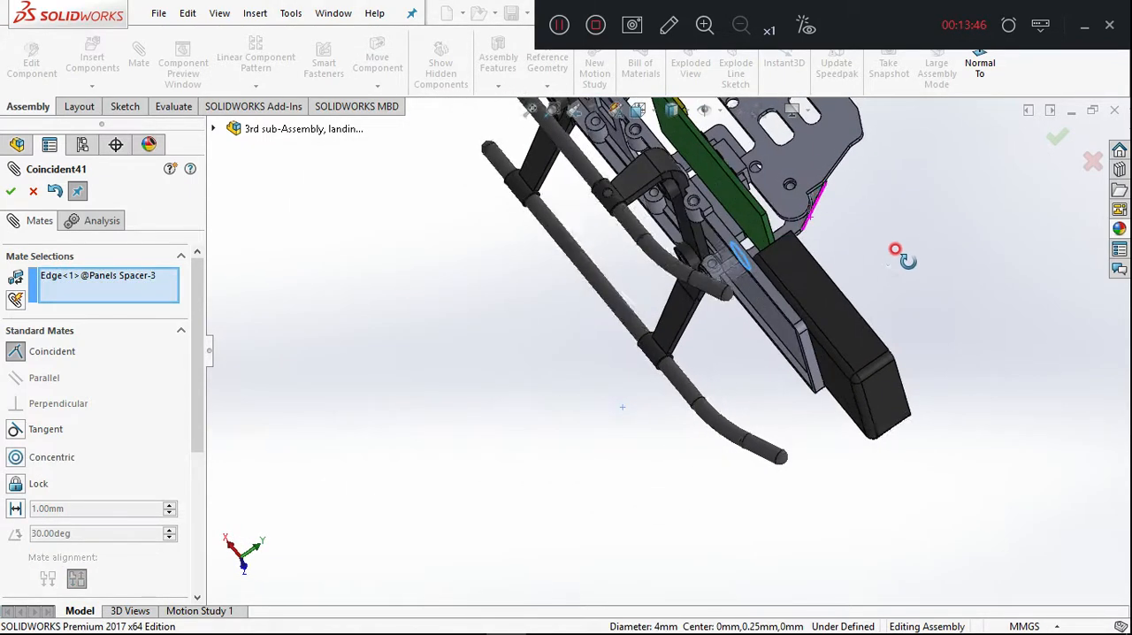
{"action": "left_click", "coordinate": [837, 228]}
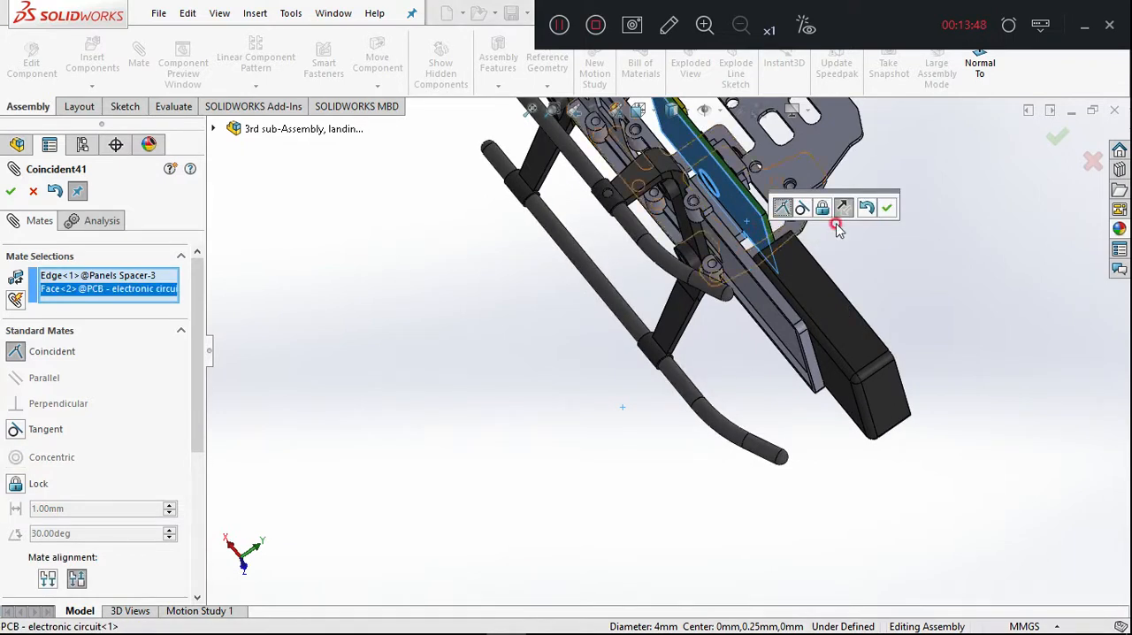
{"action": "left_click", "coordinate": [882, 206]}
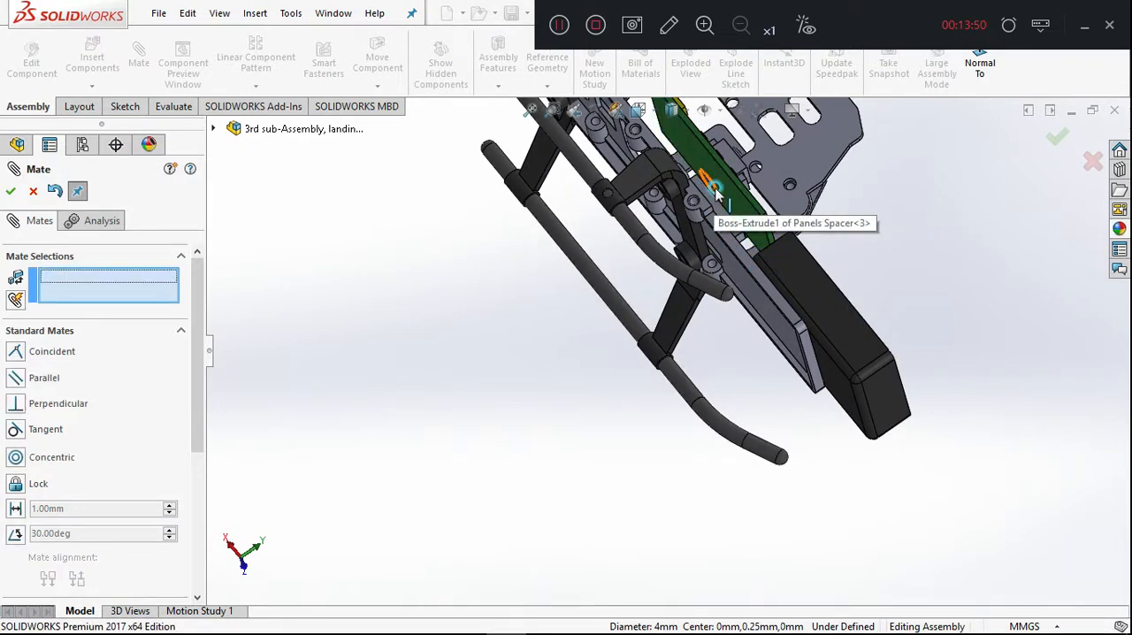
Move the mated third spacer out beside the frame and back near the PCB to check its placement from the side.
{"action": "middle_click_drag", "start_coordinate": [693, 221], "coordinate": [875, 232]}
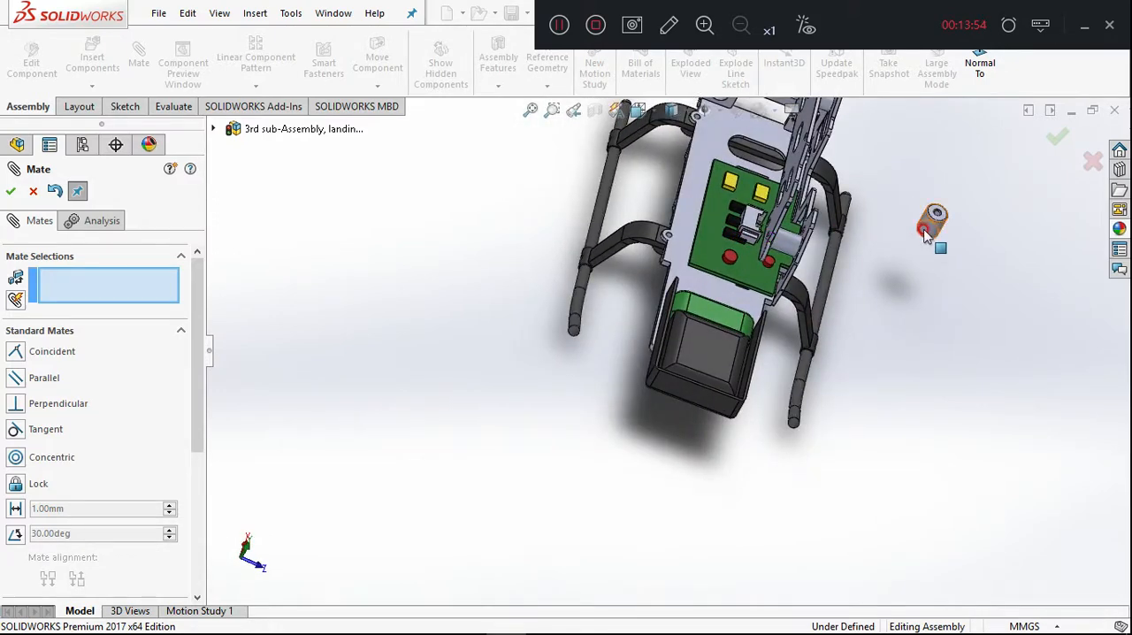
{"action": "left_click_drag", "start_coordinate": [925, 232], "coordinate": [786, 246]}
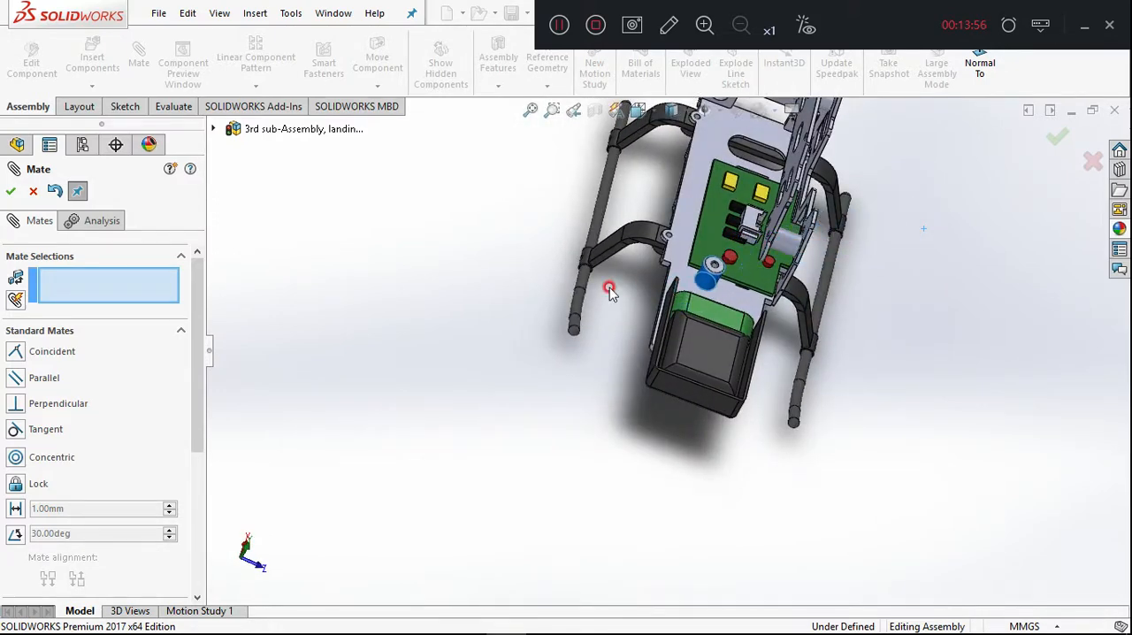
{"action": "mouse_move", "coordinate": [606, 312]}
{"action": "middle_mouse_down"}
{"action": "mouse_move", "coordinate": [748, 361]}
{"action": "mouse_move", "coordinate": [610, 311]}
{"action": "middle_mouse_up"}
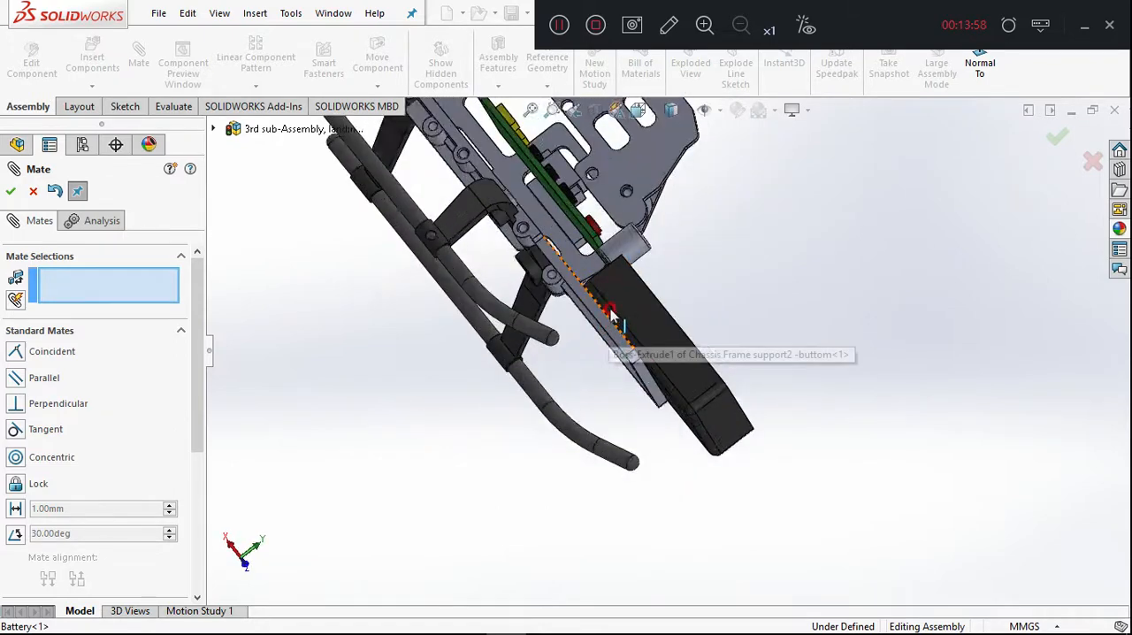
Try a coincident mate between the third spacer's outer circular end edge and the underside face of the PCB.
{"action": "scroll", "coordinate": [610, 311], "scroll_direction": "down", "scroll_amount": 3}
{"action": "left_click", "coordinate": [674, 196]}
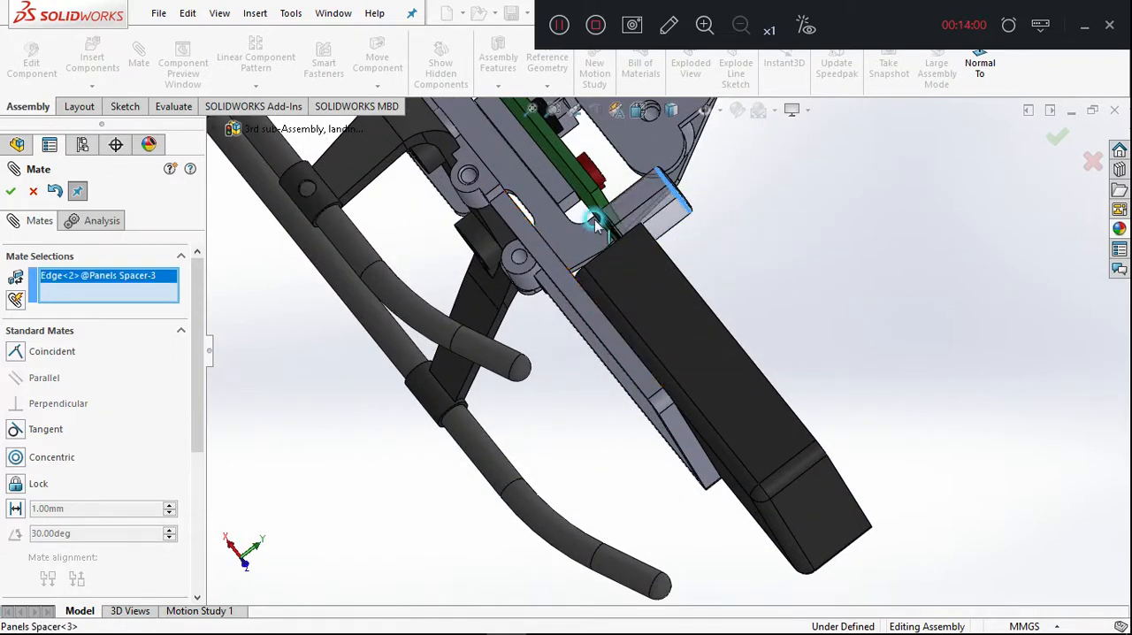
{"action": "left_click", "coordinate": [619, 221]}
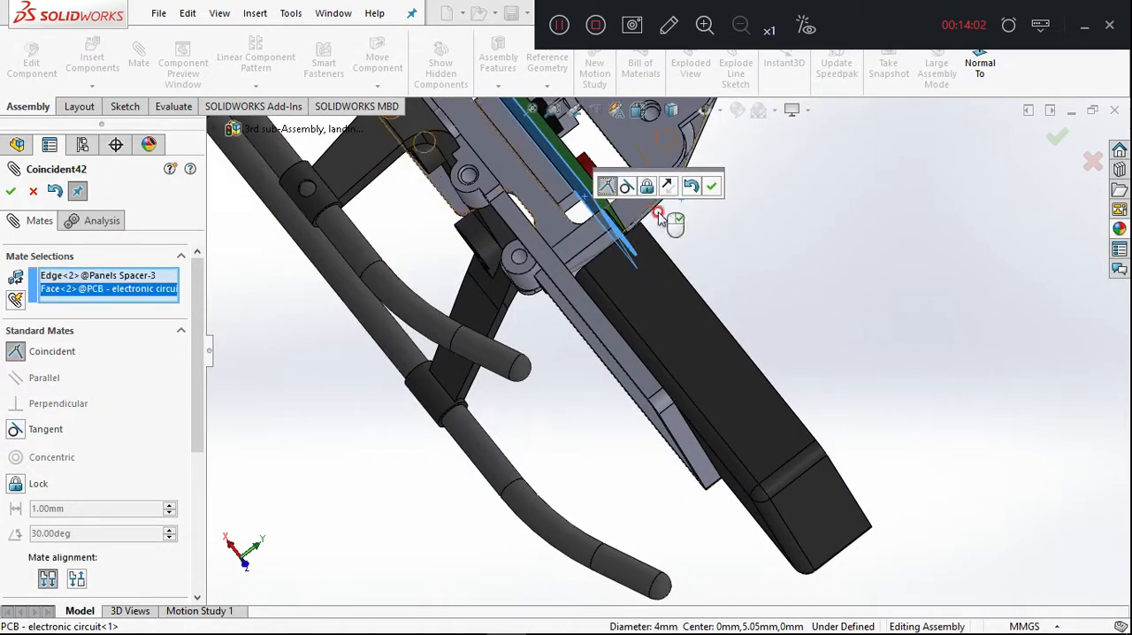
{"action": "left_click", "coordinate": [713, 189]}
Try pairing a straight edge of the PCB with the third spacer's circular end edge, and undo the mates made.
{"action": "middle_click_drag", "start_coordinate": [748, 203], "coordinate": [619, 321]}
{"action": "left_click", "coordinate": [470, 326]}
{"action": "left_click", "coordinate": [527, 334]}
{"action": "left_click", "coordinate": [317, 378]}
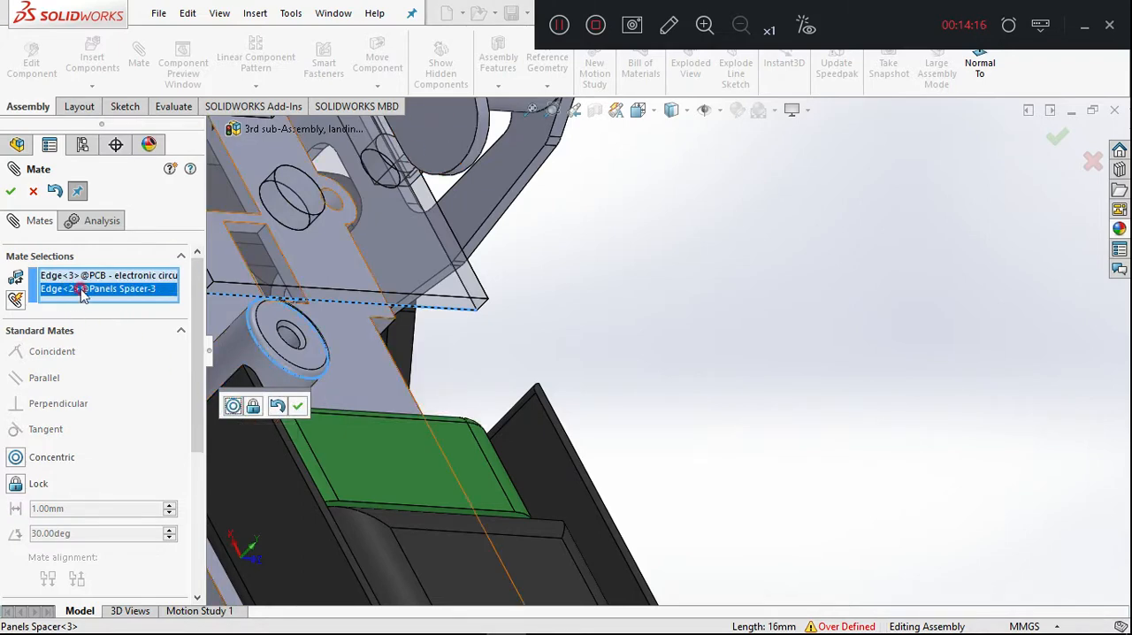
{"action": "left_click", "coordinate": [53, 193]}
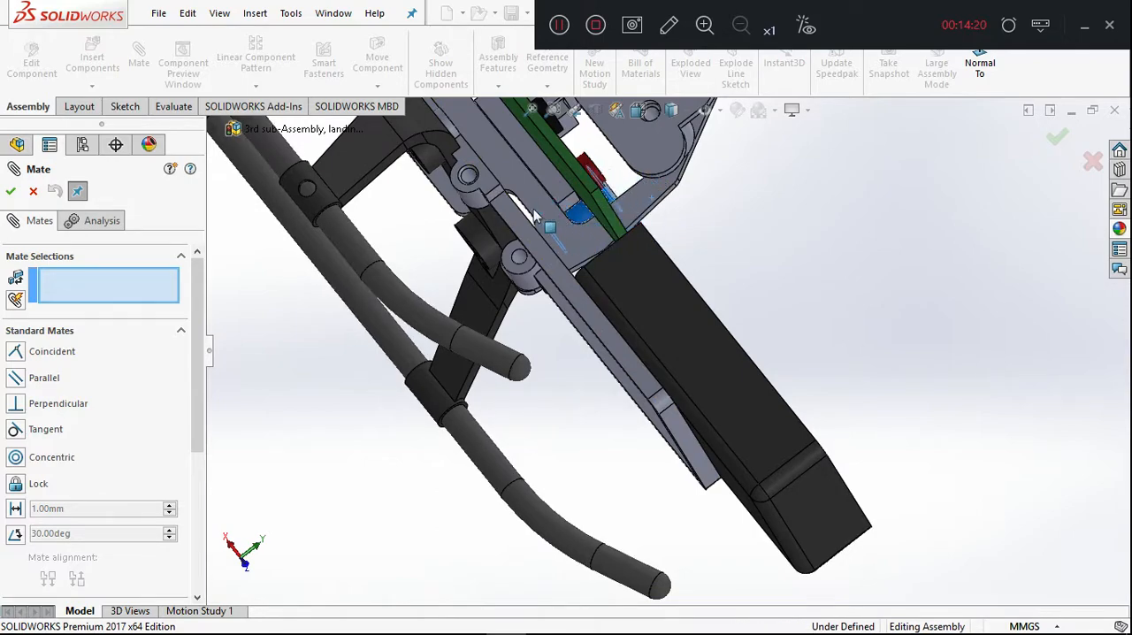
Examine the third spacer's position relative to the PCB and the bottom frame plate from several sides.
{"action": "scroll", "coordinate": [707, 215], "scroll_direction": "down", "scroll_amount": 5}
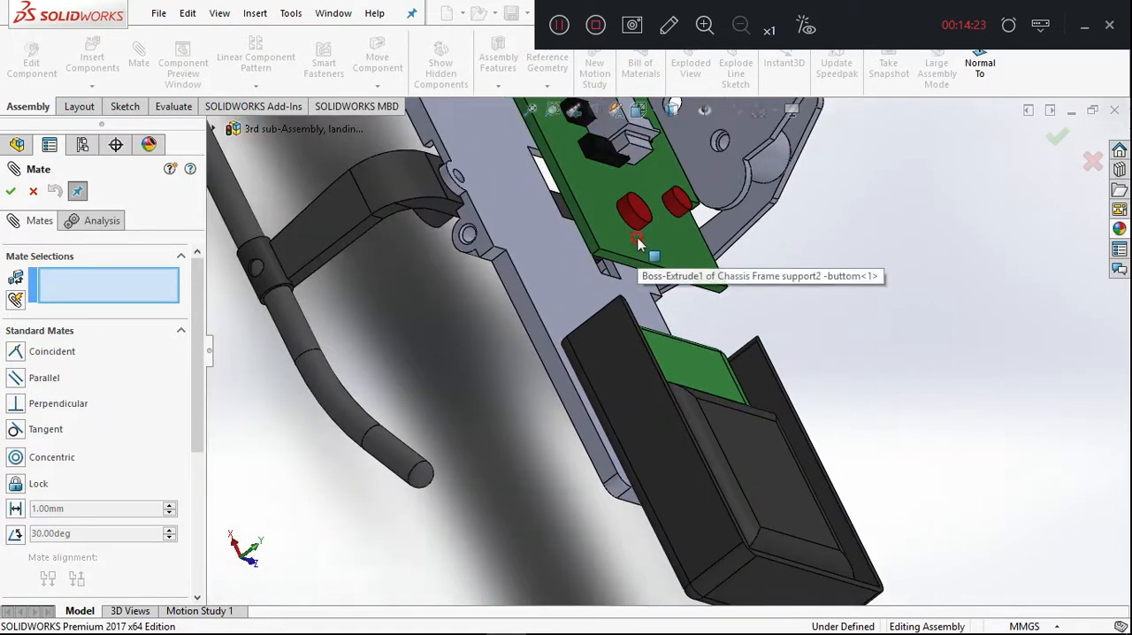
{"action": "middle_click_drag", "start_coordinate": [638, 241], "coordinate": [752, 228]}
{"action": "scroll", "coordinate": [655, 256], "scroll_direction": "up", "scroll_amount": 2}
{"action": "scroll", "coordinate": [654, 255], "scroll_direction": "up", "scroll_amount": 5}
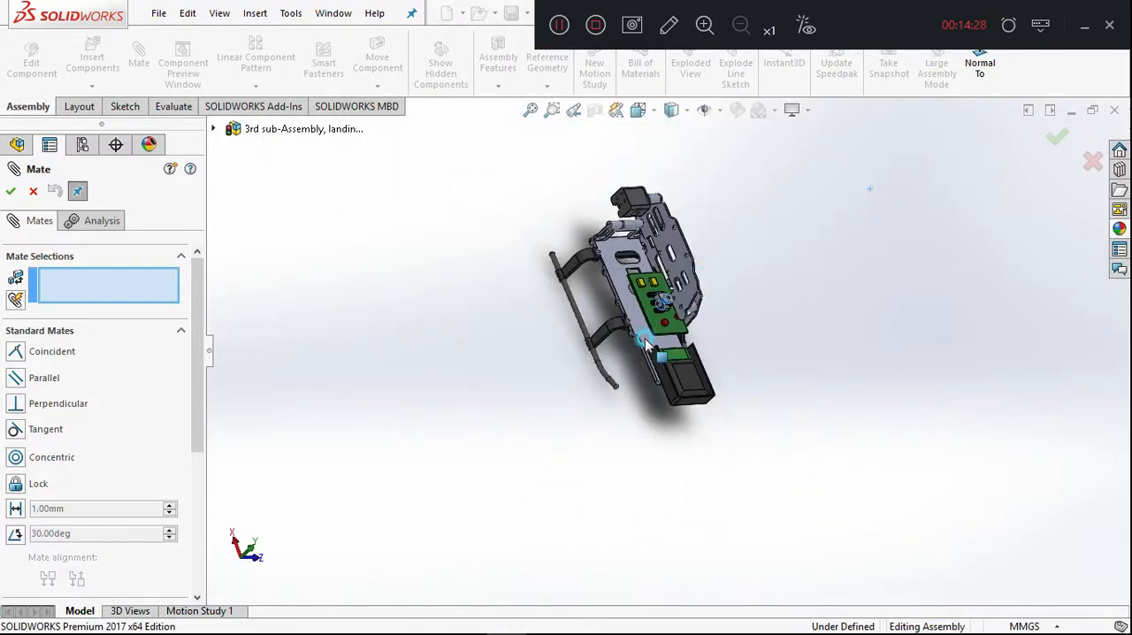
{"action": "scroll", "coordinate": [670, 350], "scroll_direction": "up", "scroll_amount": 4}
{"action": "scroll", "coordinate": [702, 330], "scroll_direction": "down", "scroll_amount": 7}
{"action": "middle_click_drag", "start_coordinate": [630, 364], "coordinate": [677, 288]}
{"action": "scroll", "coordinate": [677, 288], "scroll_direction": "down", "scroll_amount": 5}
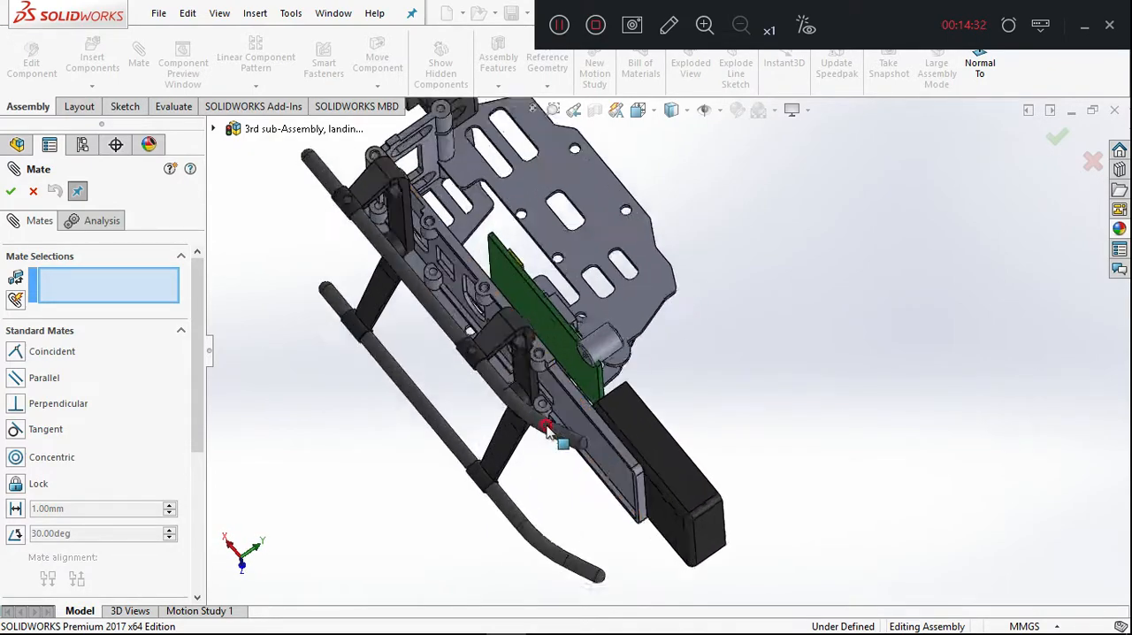
Move the third spacer out beside the landing frame and back to the battery end of the PCB.
{"action": "left_click", "coordinate": [618, 342]}
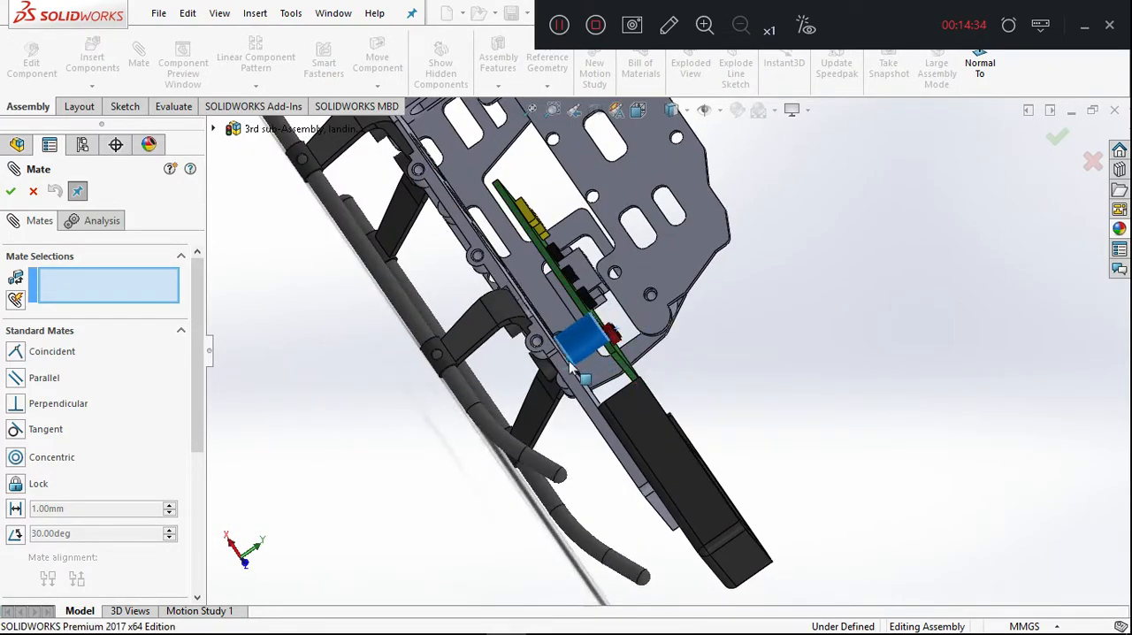
{"action": "scroll", "coordinate": [677, 376], "scroll_direction": "down", "scroll_amount": 2}
{"action": "middle_click_drag", "start_coordinate": [677, 375], "coordinate": [644, 354]}
{"action": "scroll", "coordinate": [643, 355], "scroll_direction": "up", "scroll_amount": 5}
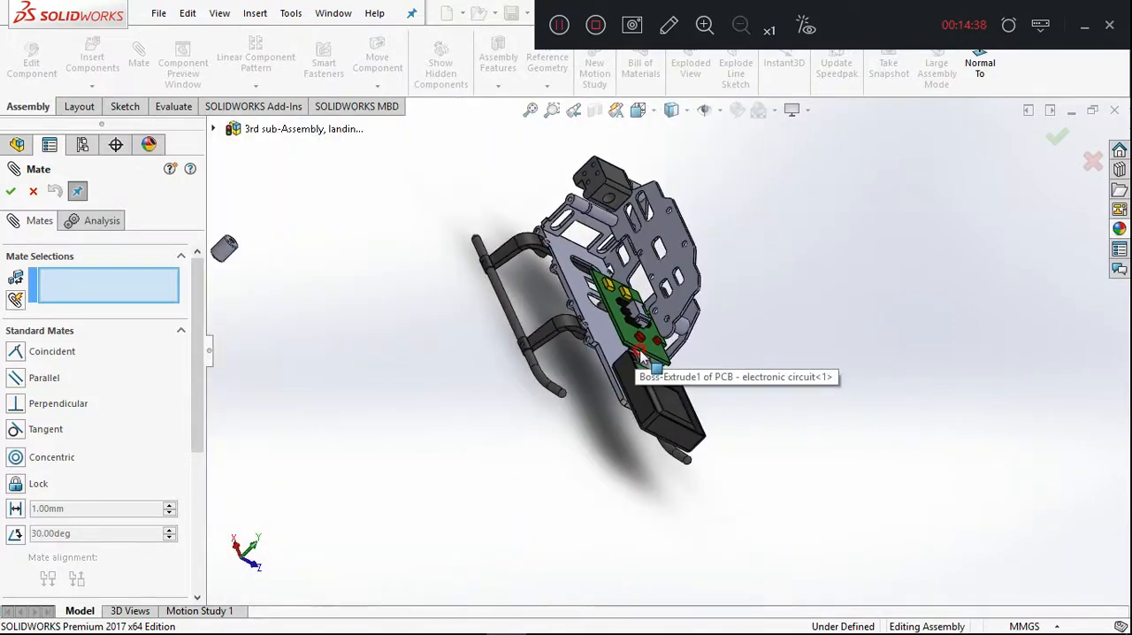
{"action": "left_click_drag", "start_coordinate": [227, 250], "coordinate": [302, 279]}
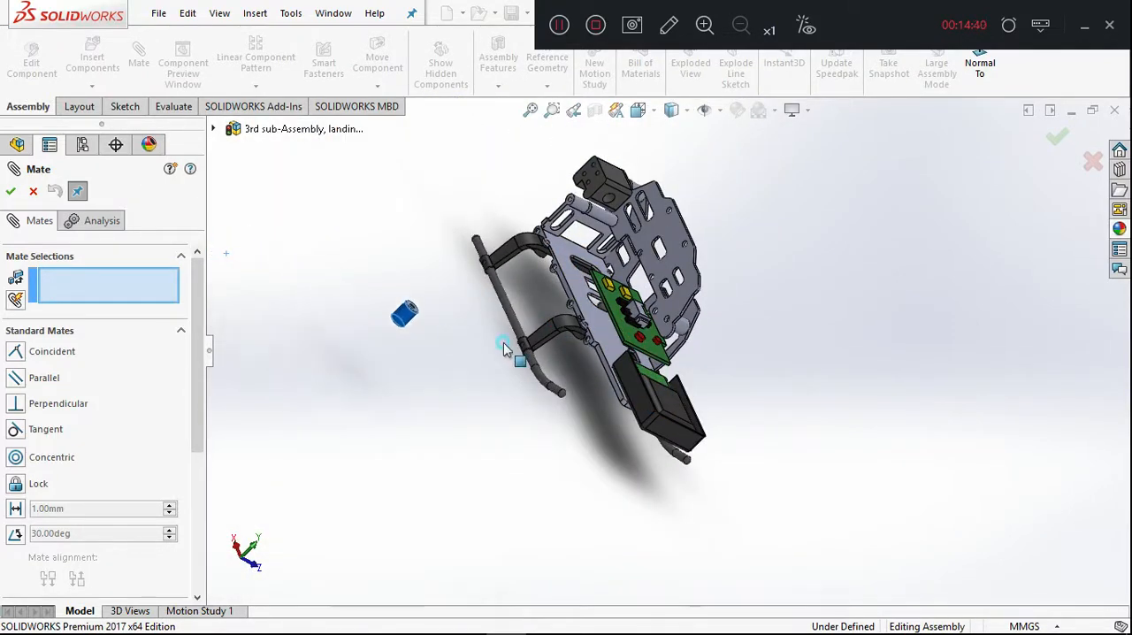
{"action": "left_click_drag", "start_coordinate": [639, 367], "coordinate": [636, 370]}
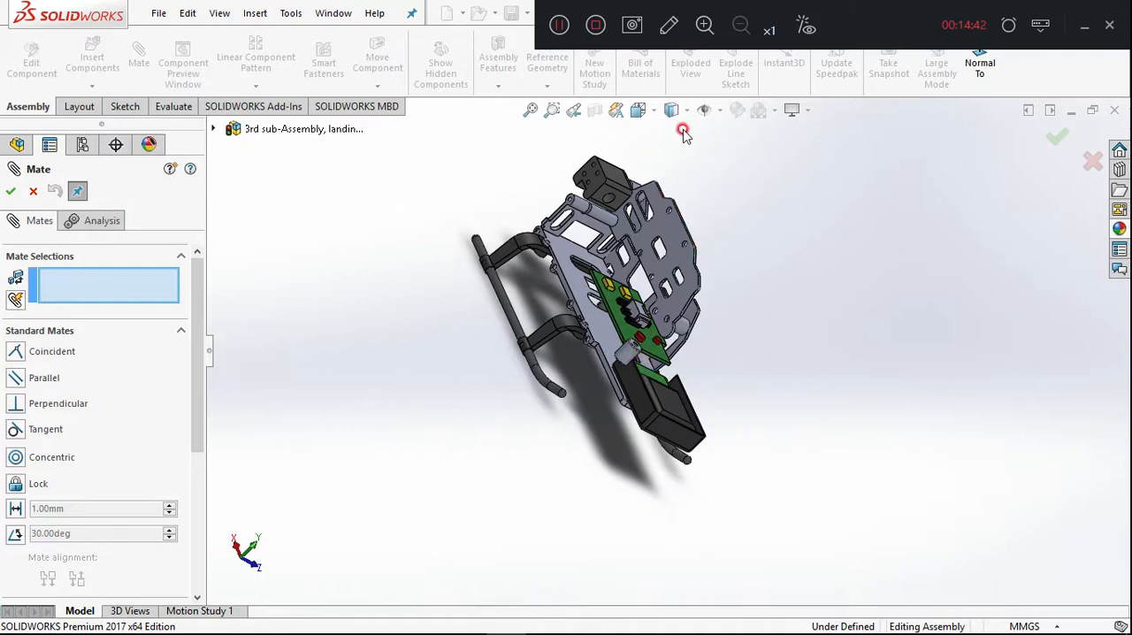
Orient the view normal to the assembly's Ön Düzlem plane and zoom in on the PCB and third spacer.
{"action": "left_click", "coordinate": [953, 84]}
{"action": "middle_click_drag", "start_coordinate": [687, 260], "coordinate": [858, 308]}
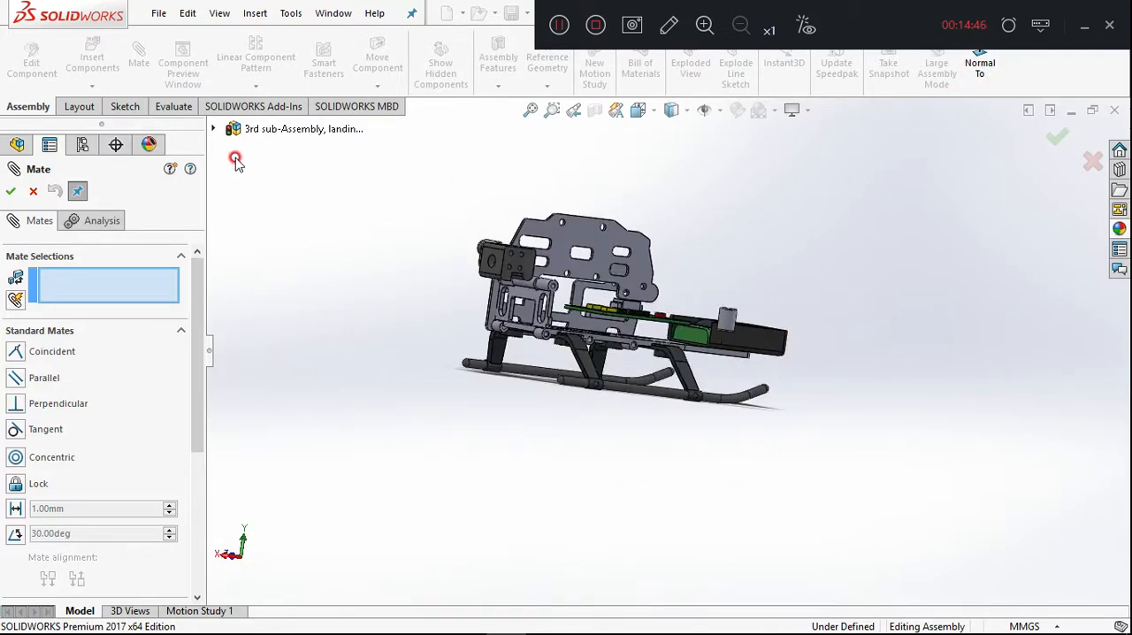
{"action": "left_click", "coordinate": [217, 131]}
{"action": "left_click", "coordinate": [280, 202]}
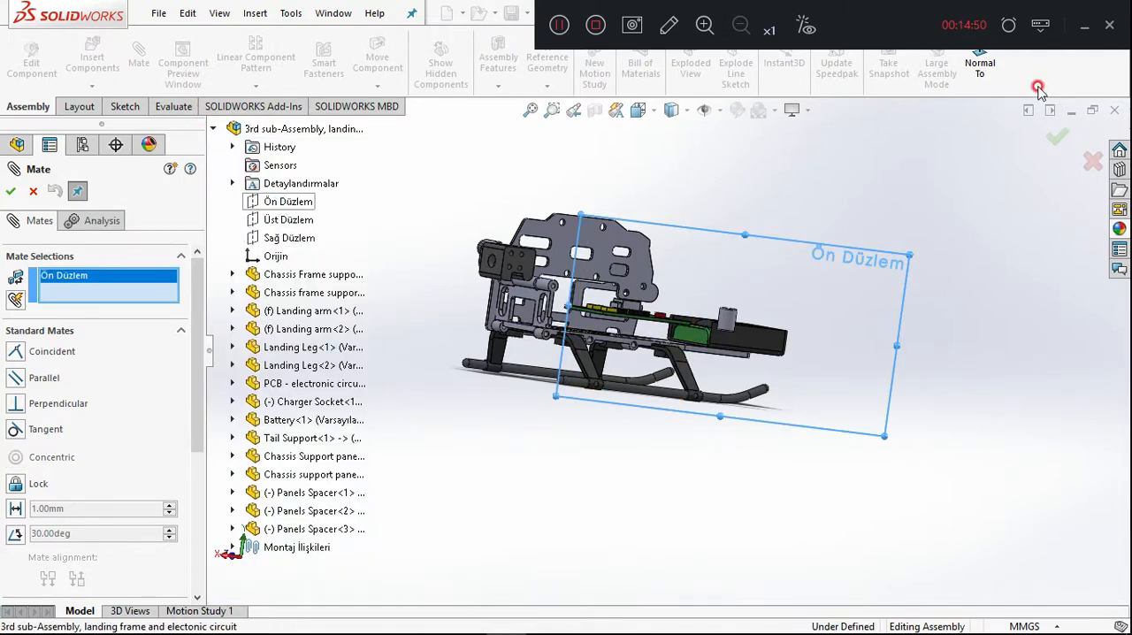
{"action": "left_click", "coordinate": [980, 71]}
{"action": "left_click", "coordinate": [830, 170]}
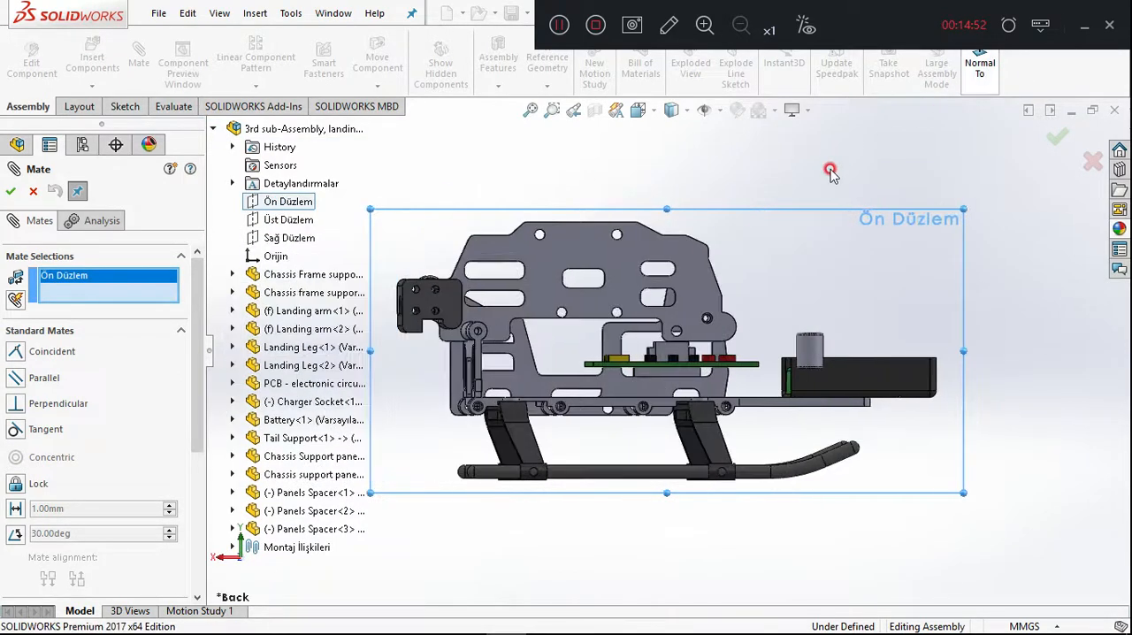
{"action": "scroll", "coordinate": [796, 301], "scroll_direction": "down", "scroll_amount": 5}
{"action": "left_click", "coordinate": [314, 221]}
{"action": "left_click", "coordinate": [228, 131]}
{"action": "left_click", "coordinate": [720, 157]}
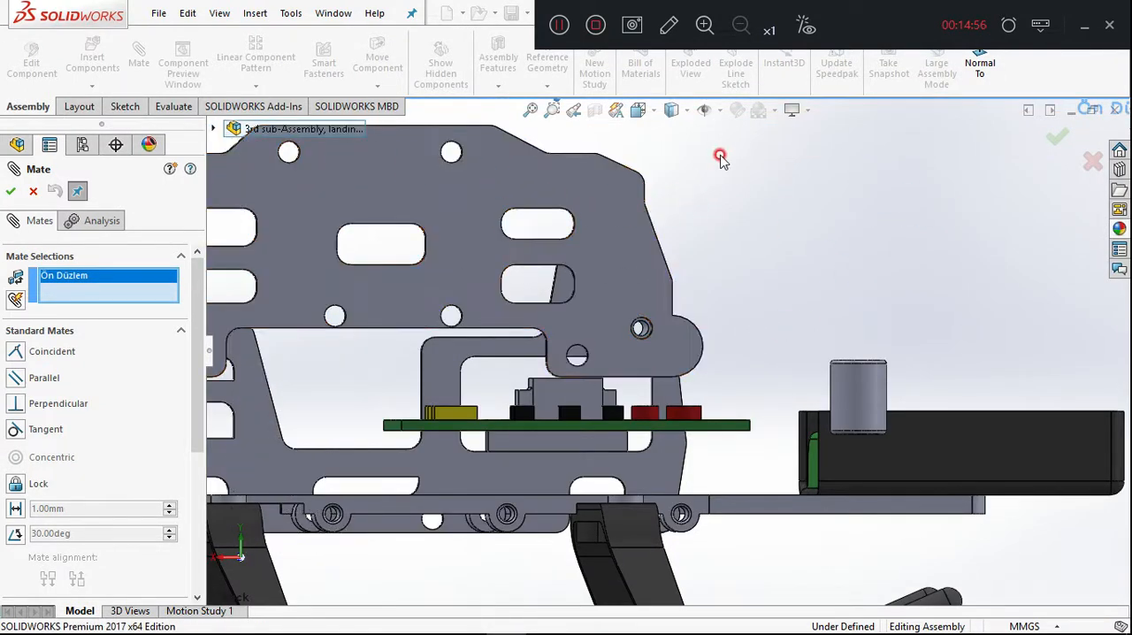
Move the third spacer to the PCB's battery-side end and clear Ön Düzlem from the mate selections.
{"action": "left_click_drag", "start_coordinate": [818, 400], "coordinate": [654, 500]}
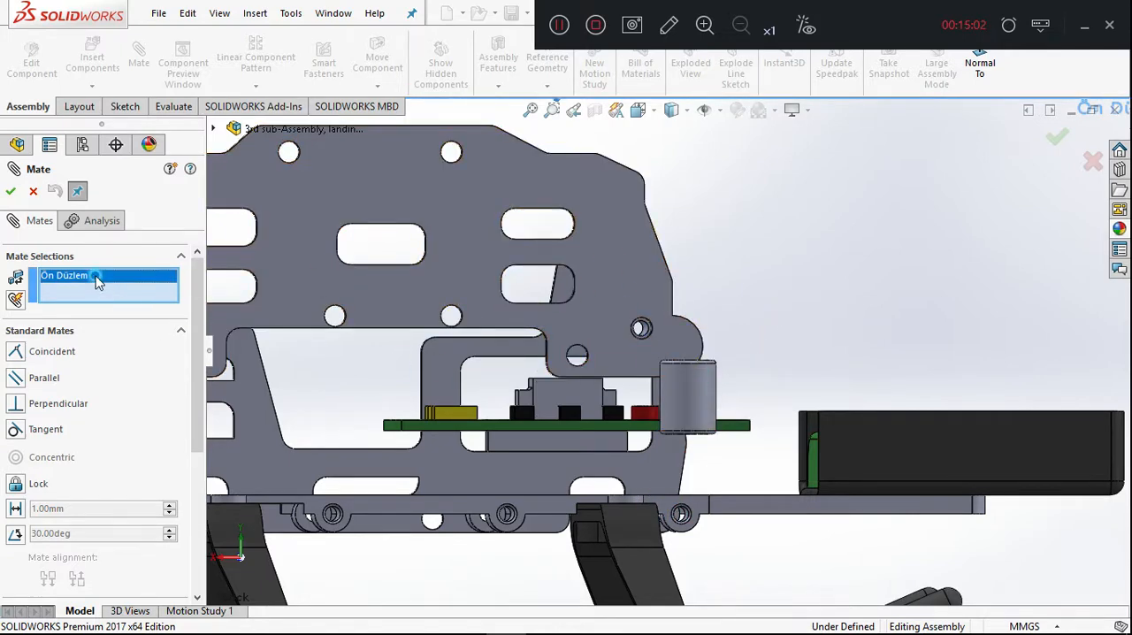
{"action": "left_click", "coordinate": [371, 348]}
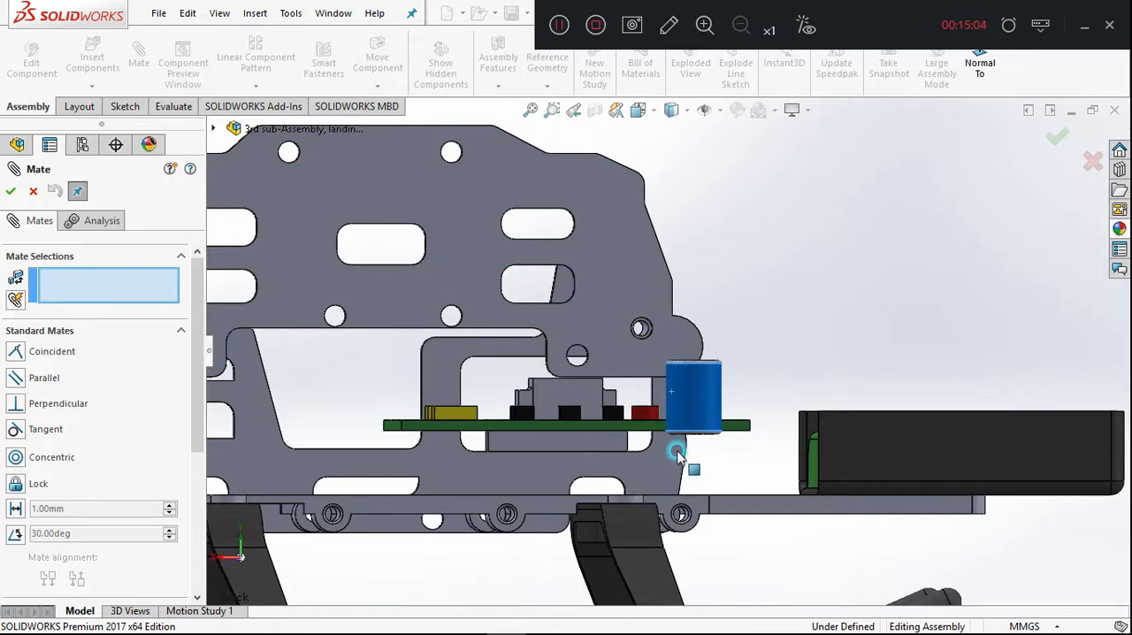
{"action": "scroll", "coordinate": [689, 457], "scroll_direction": "up", "scroll_amount": 2}
{"action": "middle_click_drag", "start_coordinate": [691, 358], "coordinate": [668, 396]}
{"action": "scroll", "coordinate": [673, 398], "scroll_direction": "down", "scroll_amount": 2}
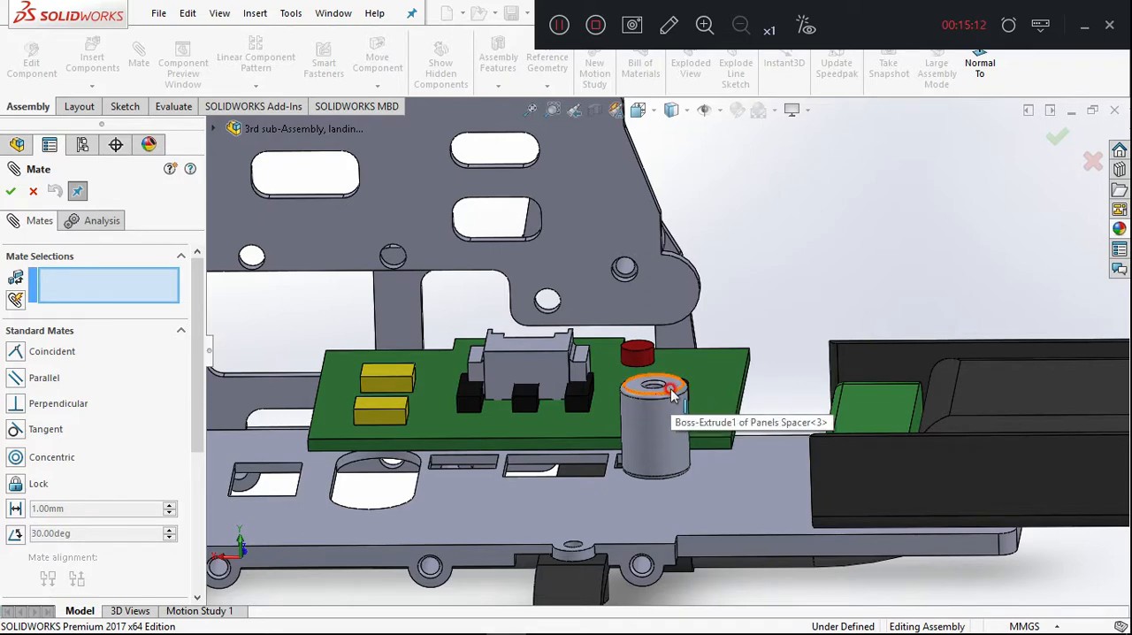
Try a tangent mate between the third spacer's upper circular edge and the upper face of Chassis Frame support2 -buttom, and undo it.
{"action": "left_click", "coordinate": [667, 395]}
{"action": "left_click", "coordinate": [671, 513]}
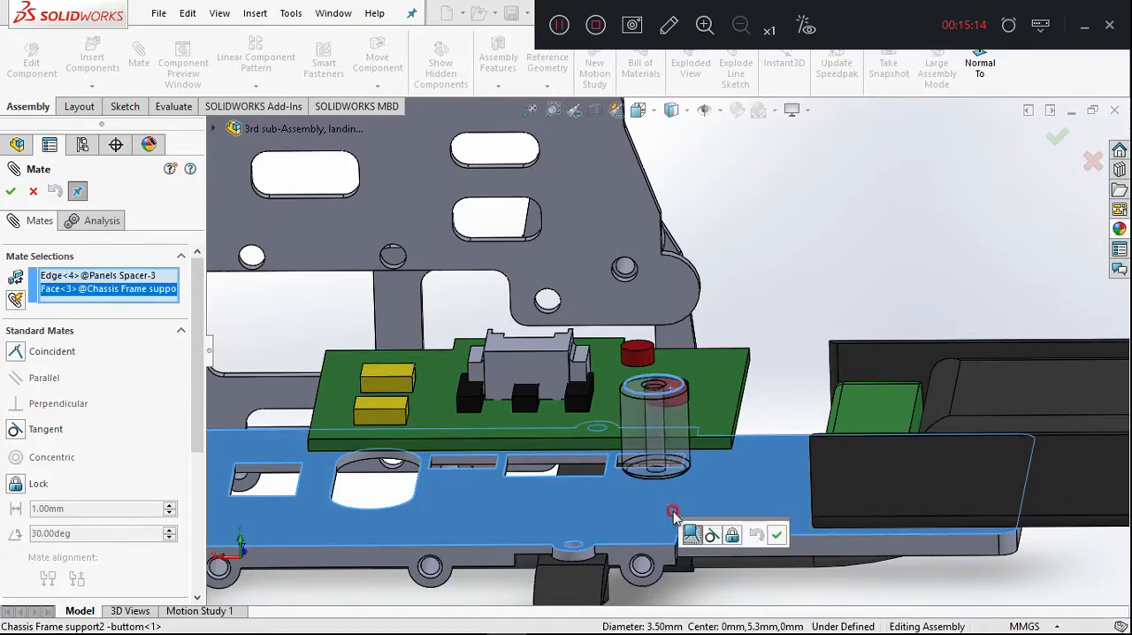
{"action": "left_click", "coordinate": [715, 536]}
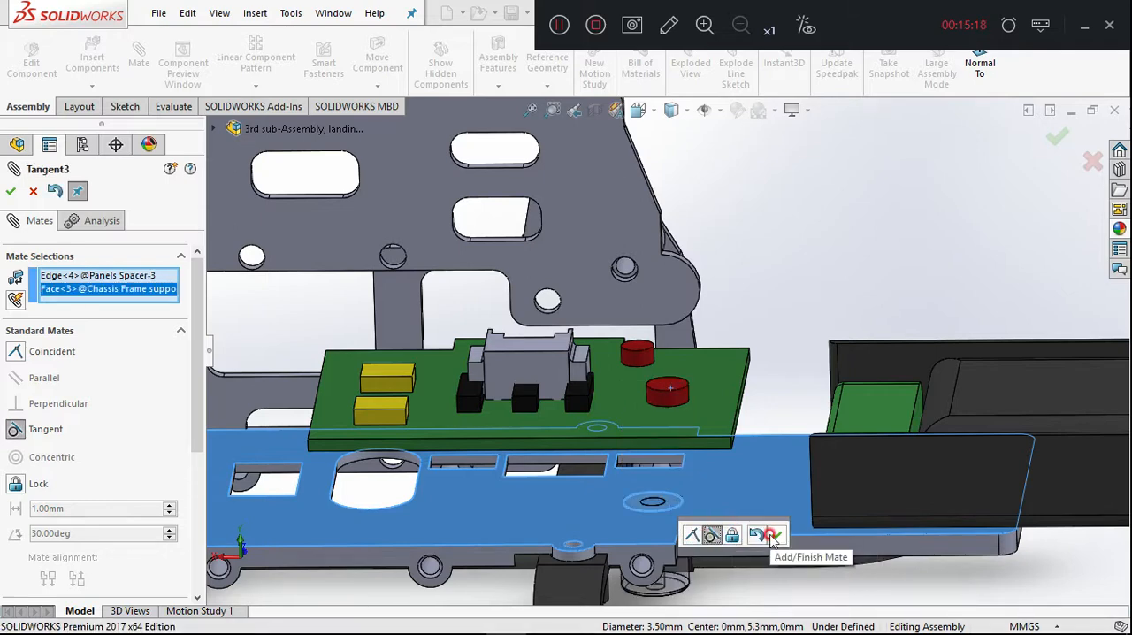
{"action": "left_click", "coordinate": [776, 534]}
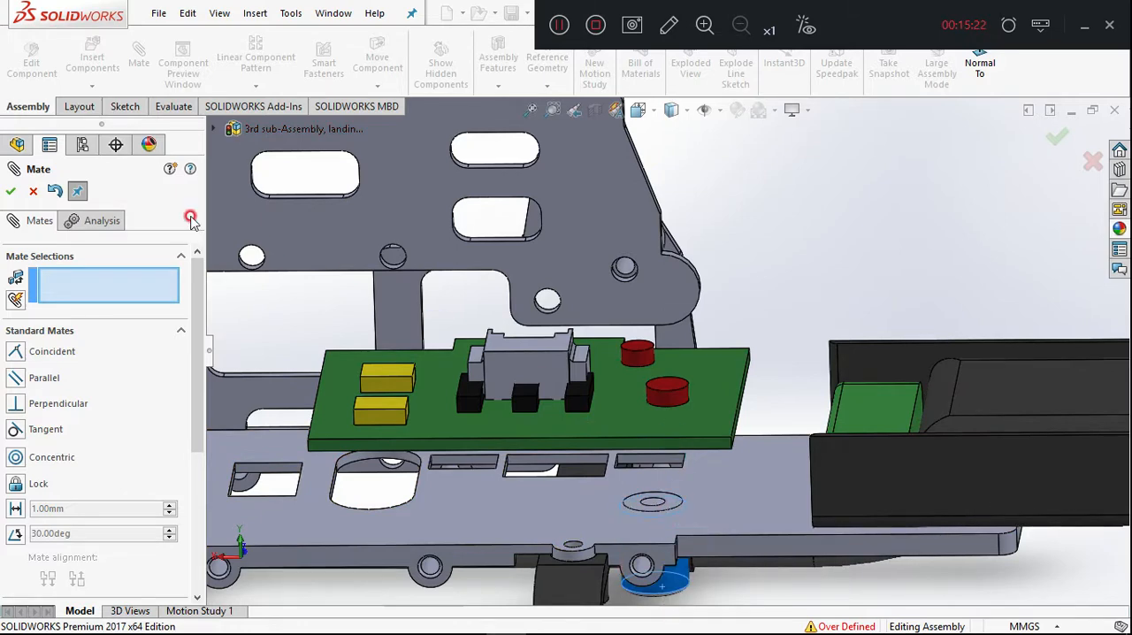
{"action": "left_click", "coordinate": [53, 193]}
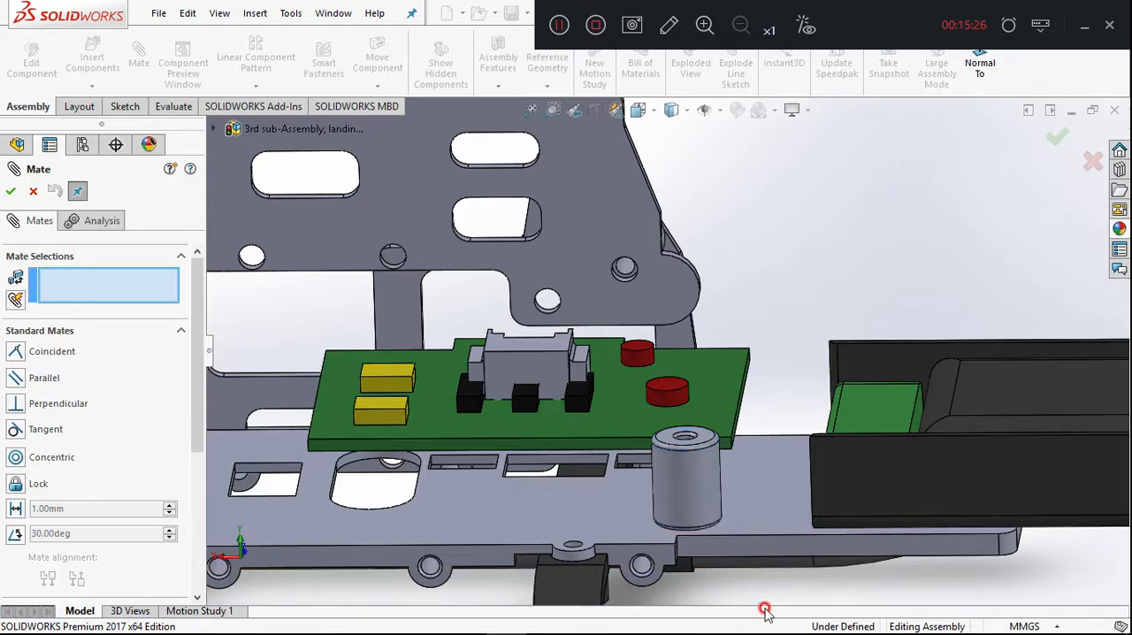
Try a coincident mate between the third spacer's lower circular edge and the PCB's underside, and dismiss the error report.
{"action": "middle_click_drag", "start_coordinate": [754, 499], "coordinate": [757, 527]}
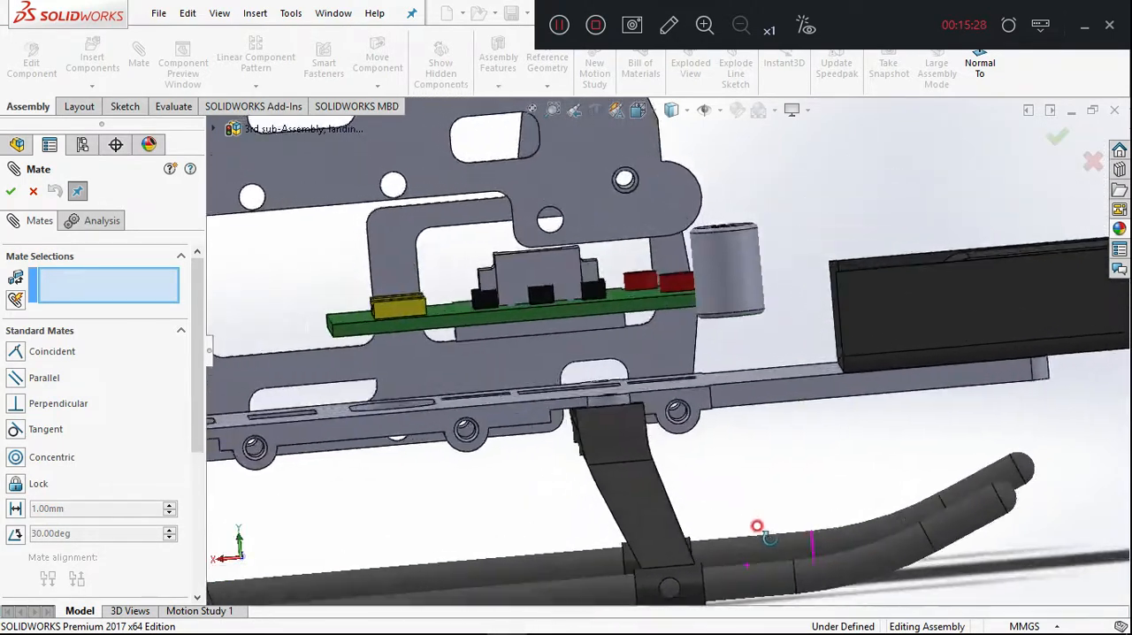
{"action": "scroll", "coordinate": [712, 258], "scroll_direction": "down", "scroll_amount": 2}
{"action": "middle_click_drag", "start_coordinate": [713, 257], "coordinate": [672, 199]}
{"action": "left_click", "coordinate": [740, 257]}
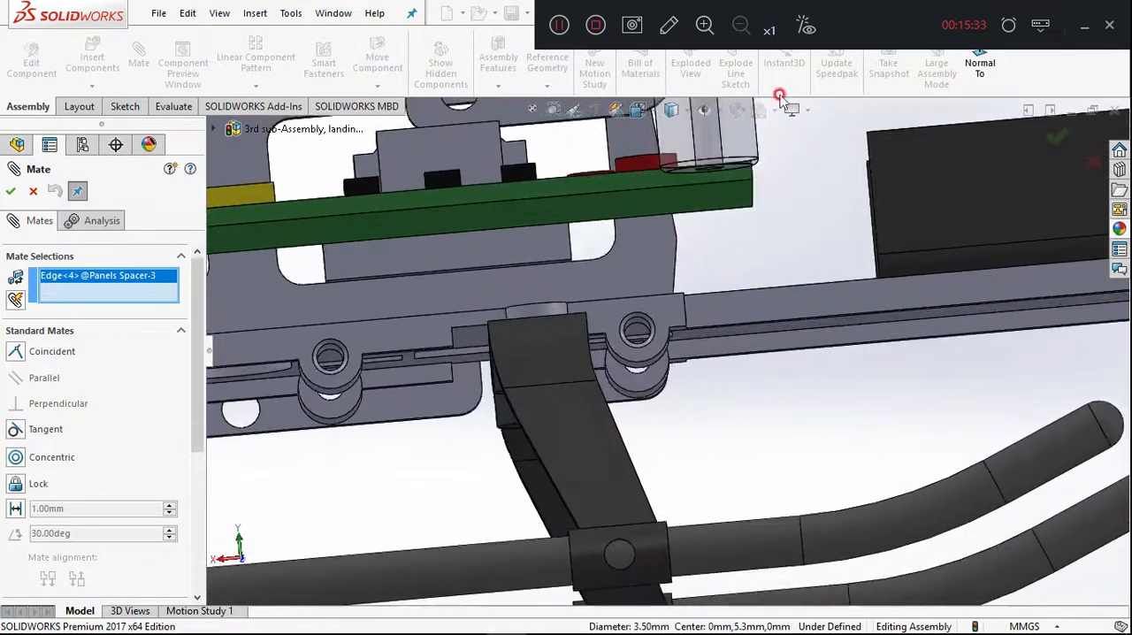
{"action": "left_click", "coordinate": [675, 190]}
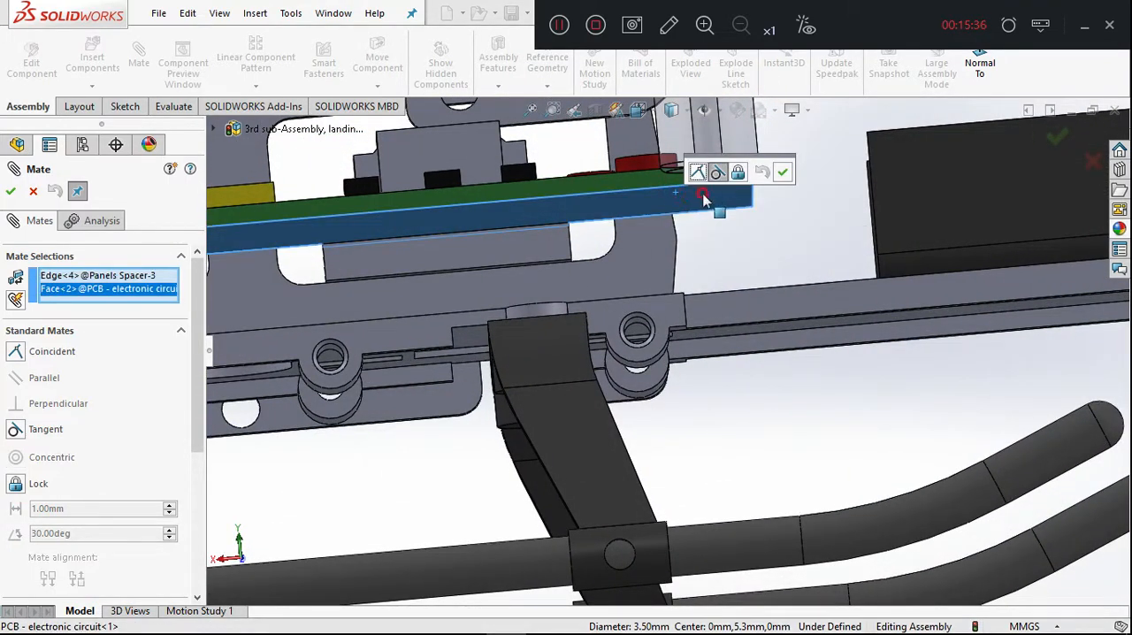
{"action": "left_click", "coordinate": [700, 174]}
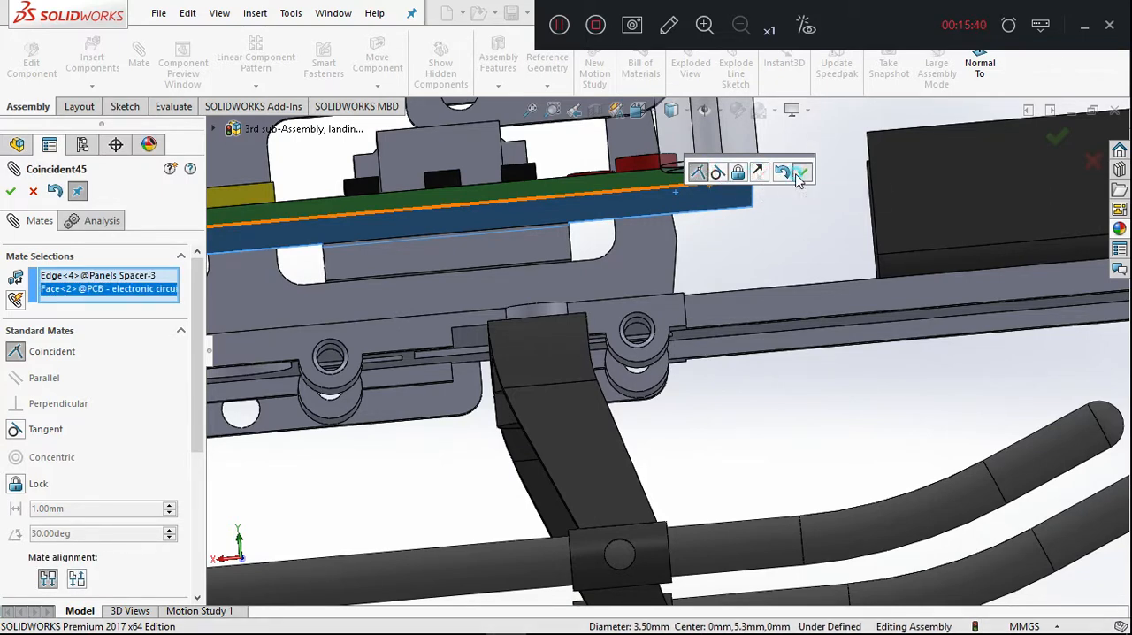
{"action": "left_click", "coordinate": [799, 173]}
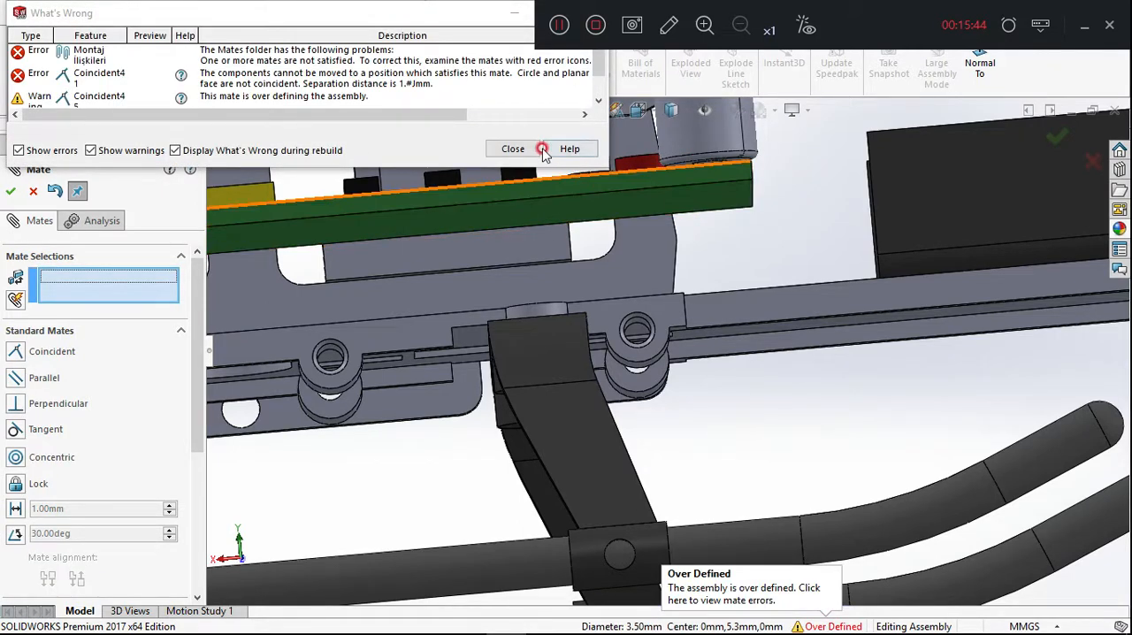
{"action": "left_click", "coordinate": [539, 148]}
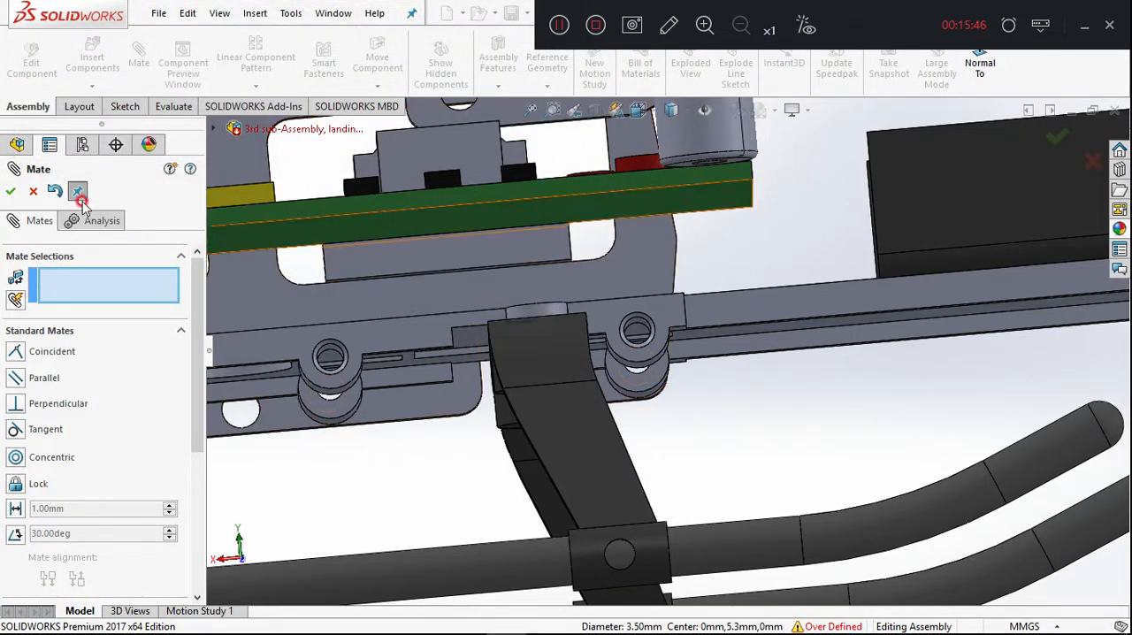
Leave the Mate command and undo the last coincident mate on the third spacer.
{"action": "left_click", "coordinate": [32, 194]}
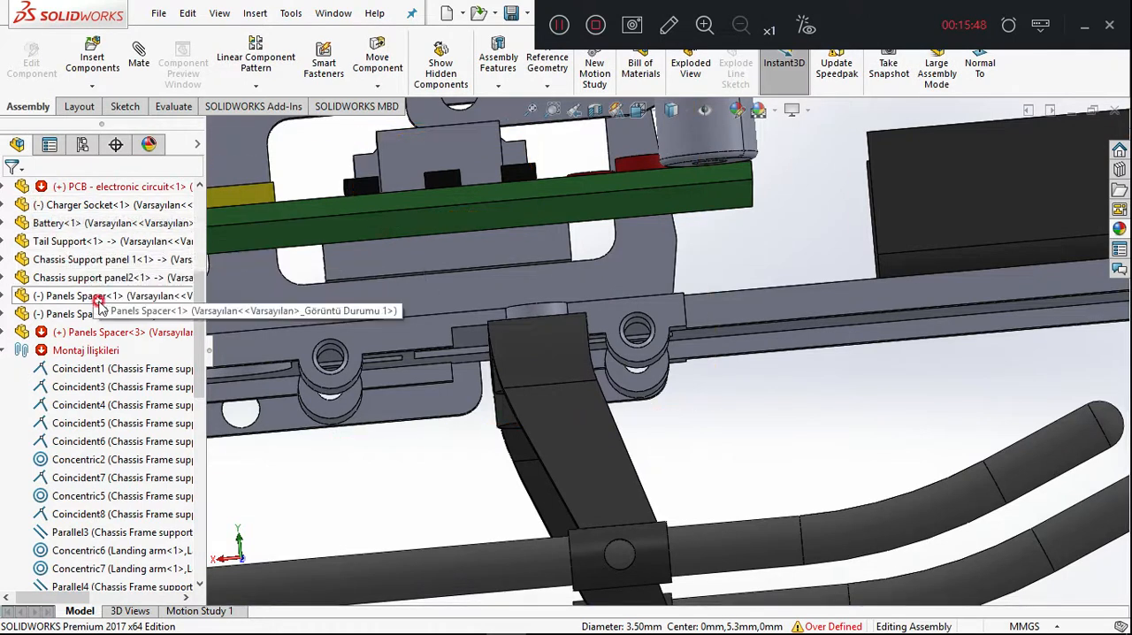
{"action": "scroll", "coordinate": [98, 318], "scroll_direction": "up", "scroll_amount": 5}
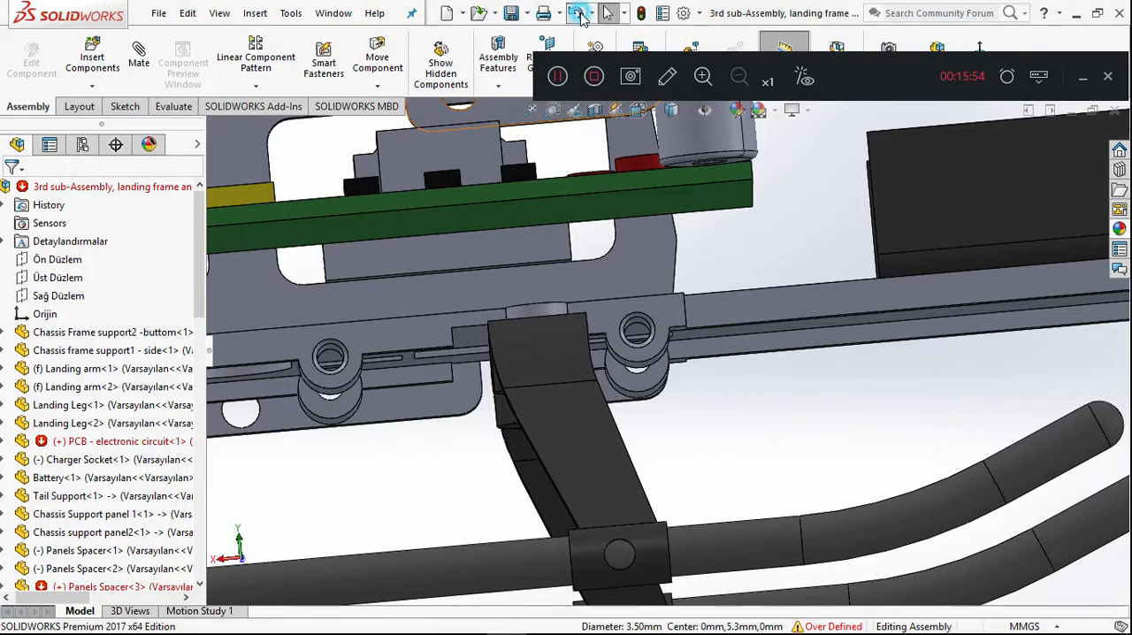
{"action": "left_click", "coordinate": [579, 18]}
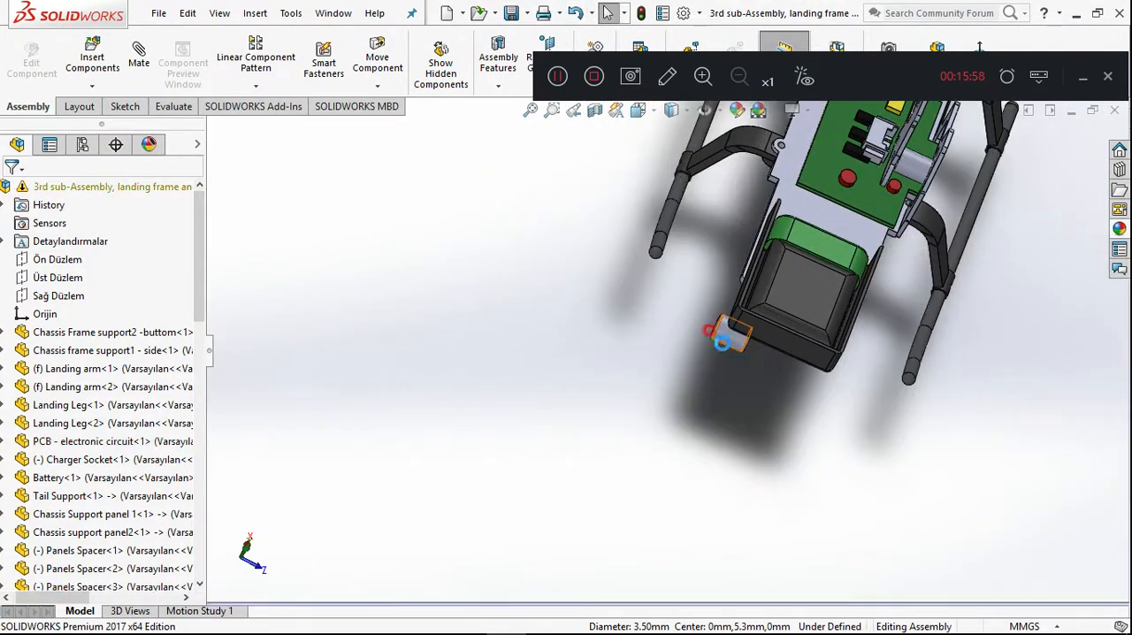
Delete the third Panels Spacer from the assembly.
{"action": "left_click", "coordinate": [724, 343]}
{"action": "key", "text": "Delete"}
{"action": "key", "text": "Return"}
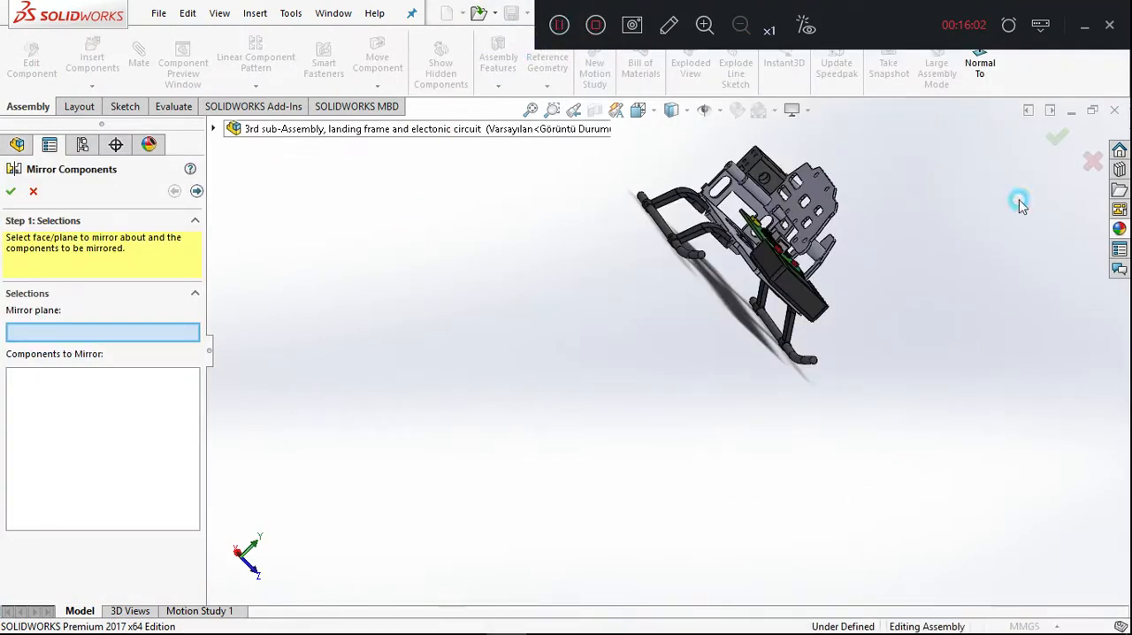
Start Mirror Components and set the Ön Düzlem plane of Chassis Frame support2 -buttom as the mirror plane.
{"action": "left_click", "coordinate": [1090, 177]}
{"action": "left_click", "coordinate": [255, 85]}
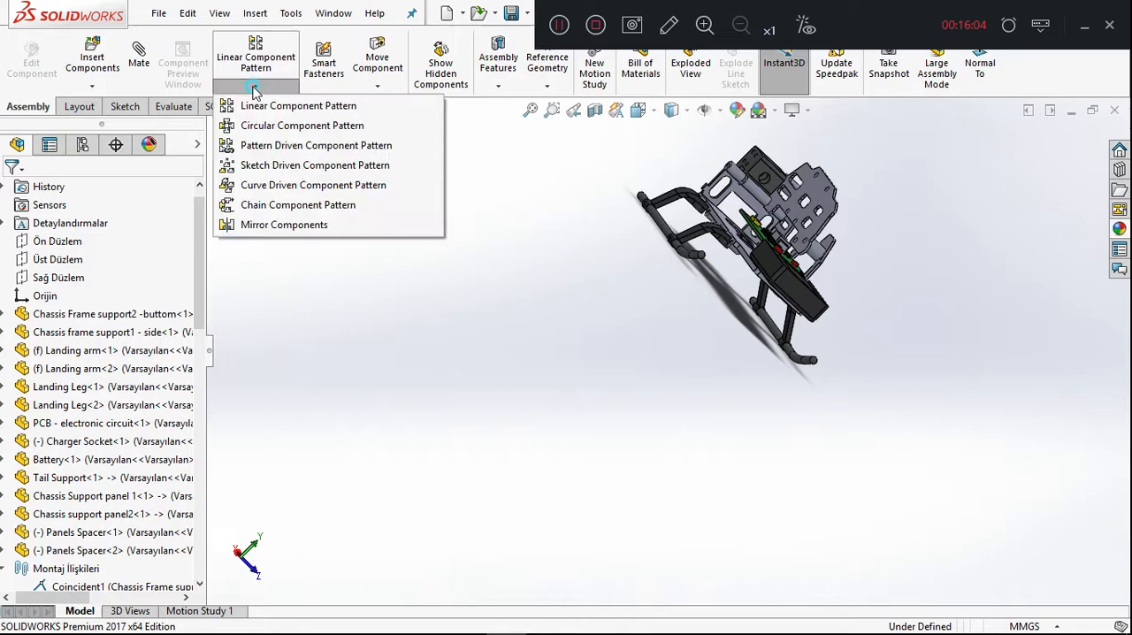
{"action": "left_click", "coordinate": [269, 227]}
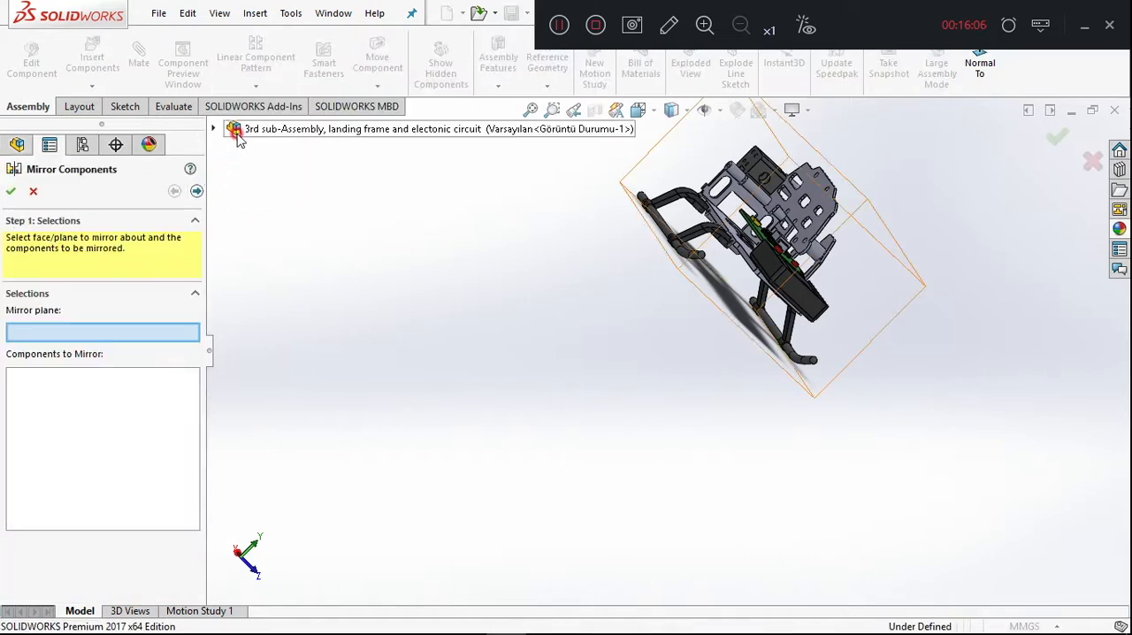
{"action": "left_click", "coordinate": [218, 129]}
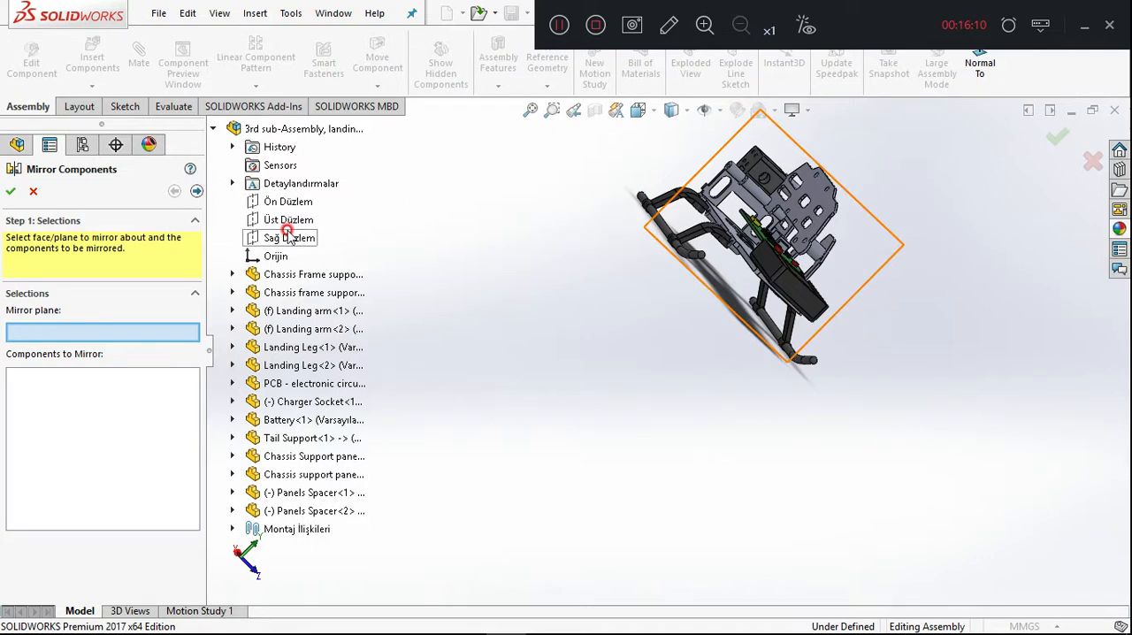
{"action": "left_click", "coordinate": [287, 237]}
{"action": "middle_click_drag", "start_coordinate": [525, 240], "coordinate": [460, 247]}
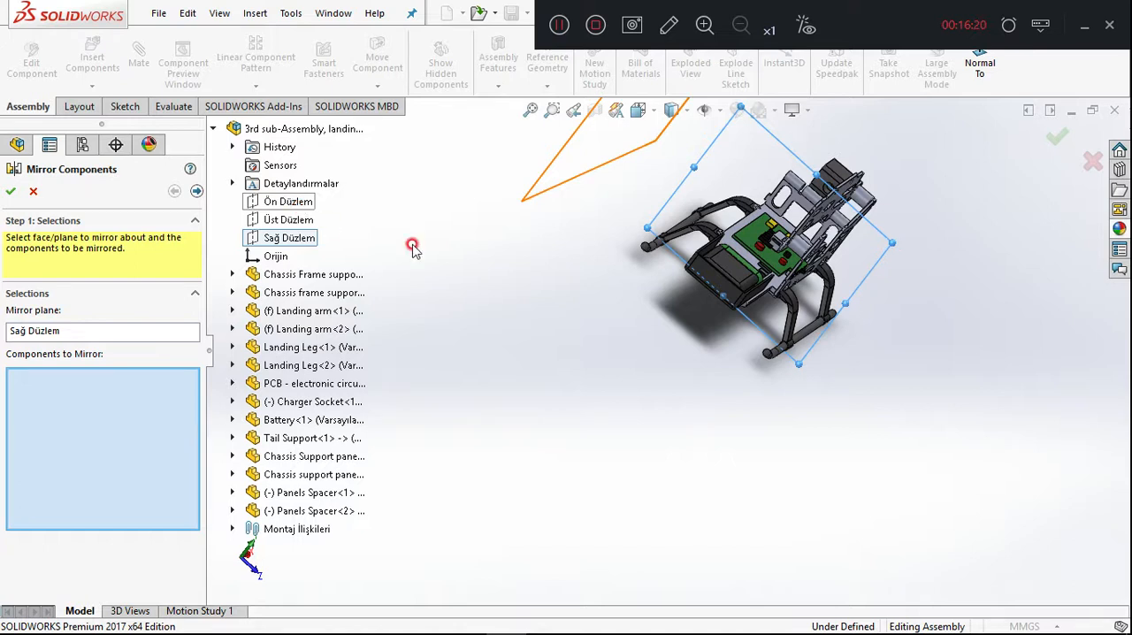
{"action": "left_click", "coordinate": [561, 26]}
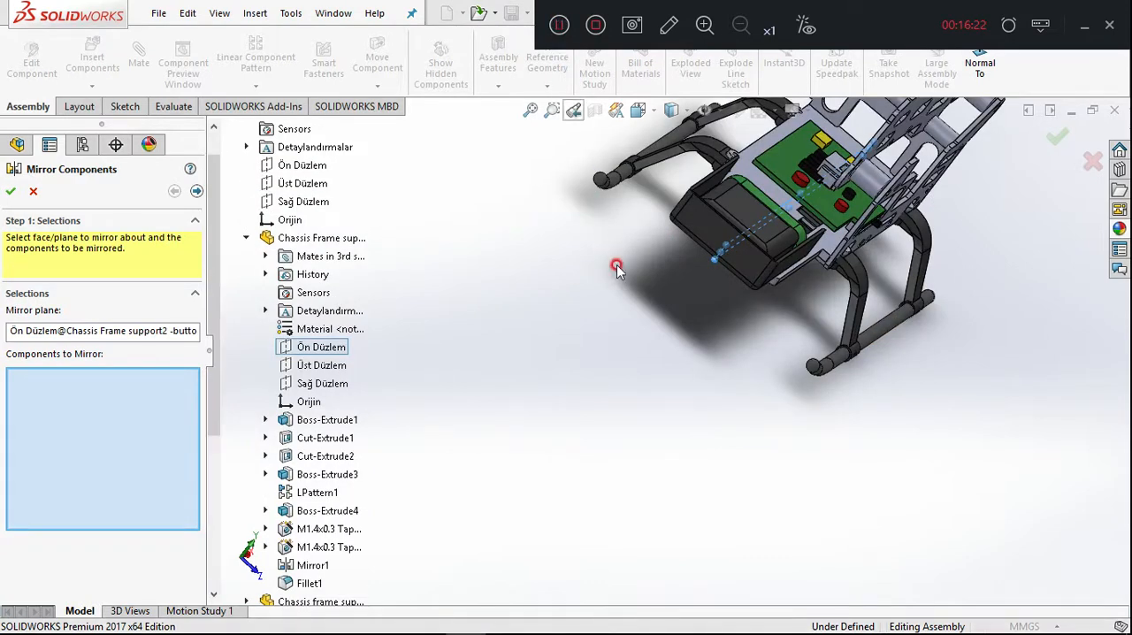
{"action": "scroll", "coordinate": [614, 275], "scroll_direction": "up", "scroll_amount": 4}
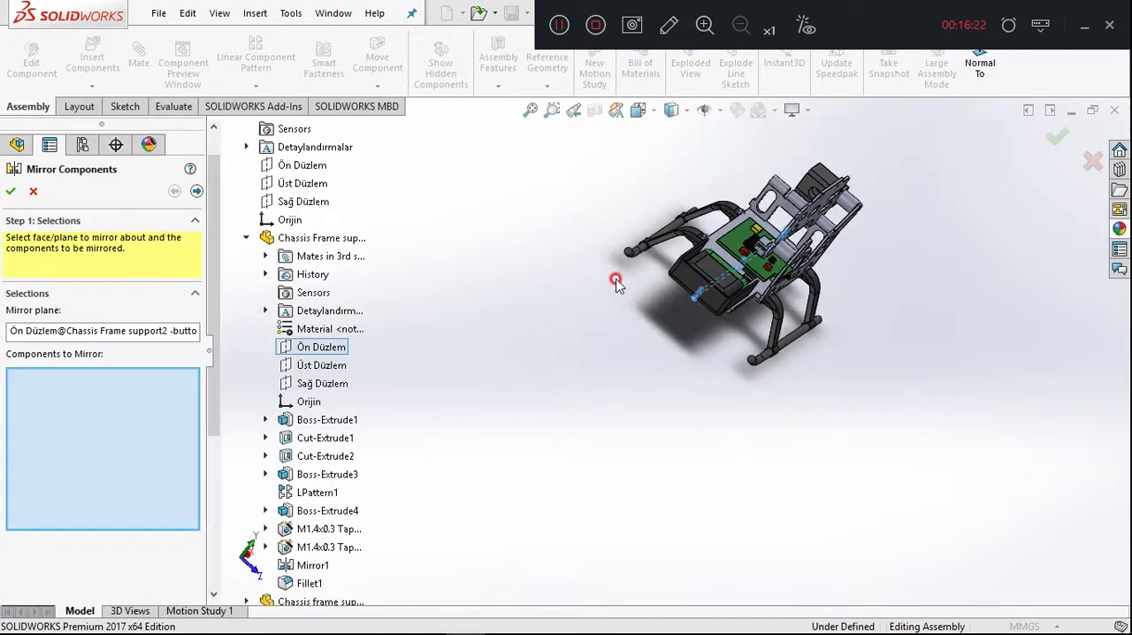
Mirror Panels Spacer-2, Chassis support panel2-1 and Chassis Support panel 1-1 about the chosen plane.
{"action": "scroll", "coordinate": [606, 298], "scroll_direction": "down", "scroll_amount": 3}
{"action": "middle_click_drag", "start_coordinate": [967, 324], "coordinate": [812, 263]}
{"action": "left_click", "coordinate": [811, 264]}
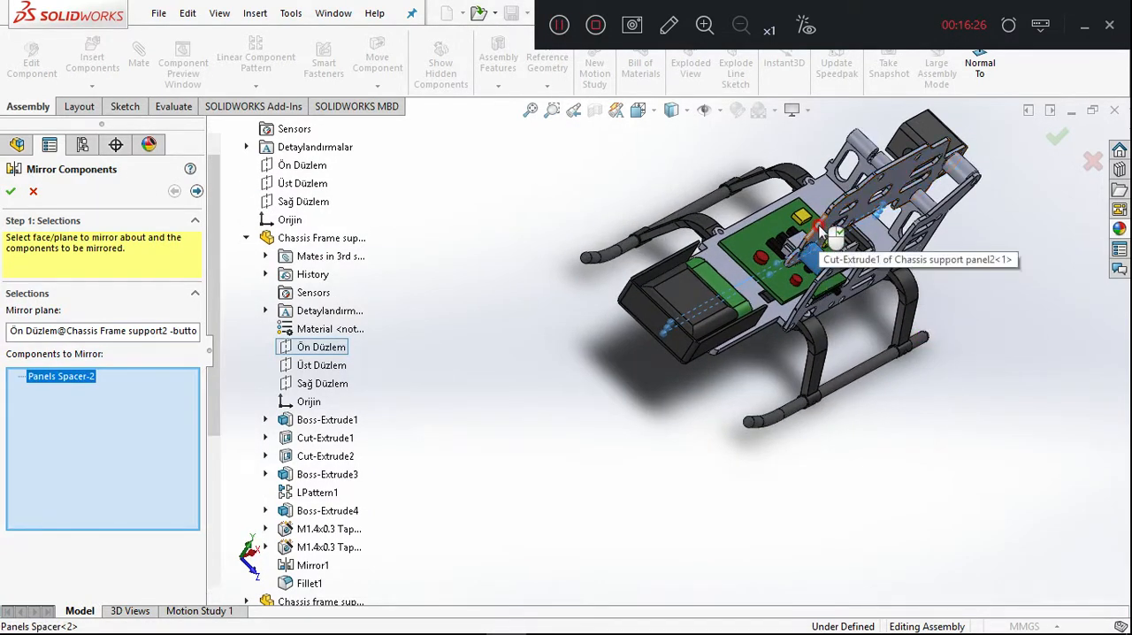
{"action": "left_click", "coordinate": [824, 235]}
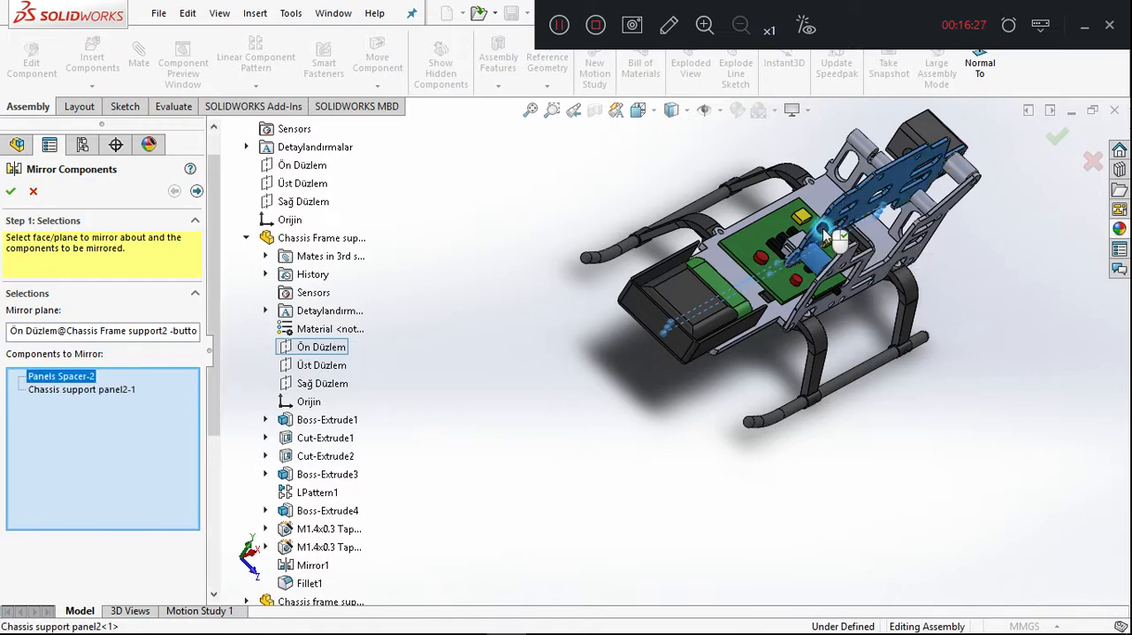
{"action": "left_click", "coordinate": [824, 307]}
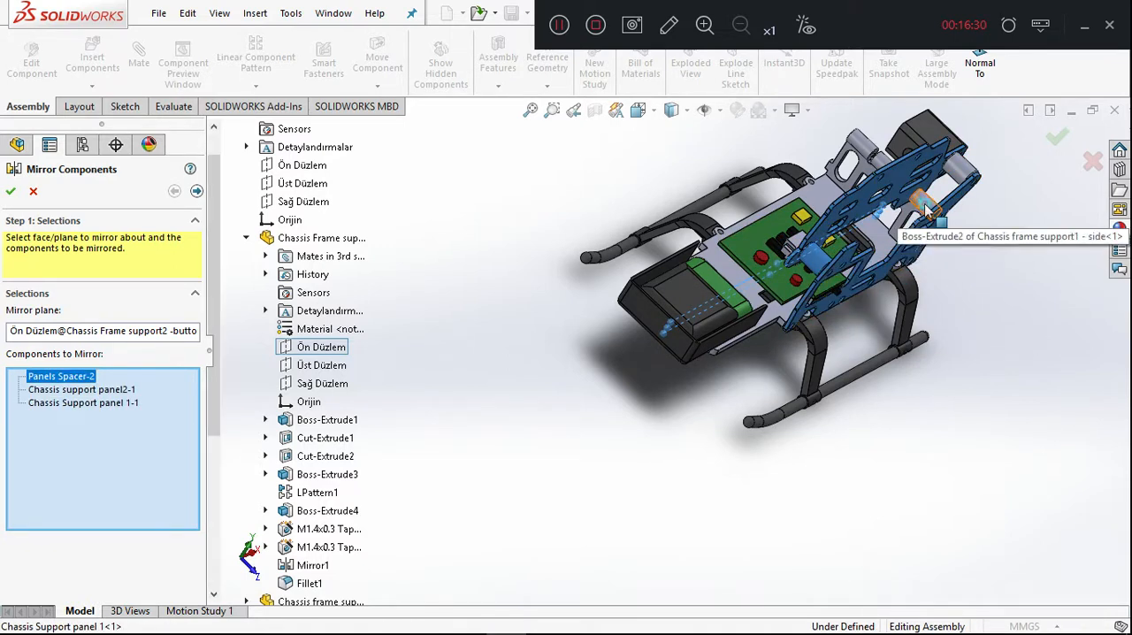
{"action": "left_click", "coordinate": [964, 177]}
{"action": "left_click", "coordinate": [926, 212]}
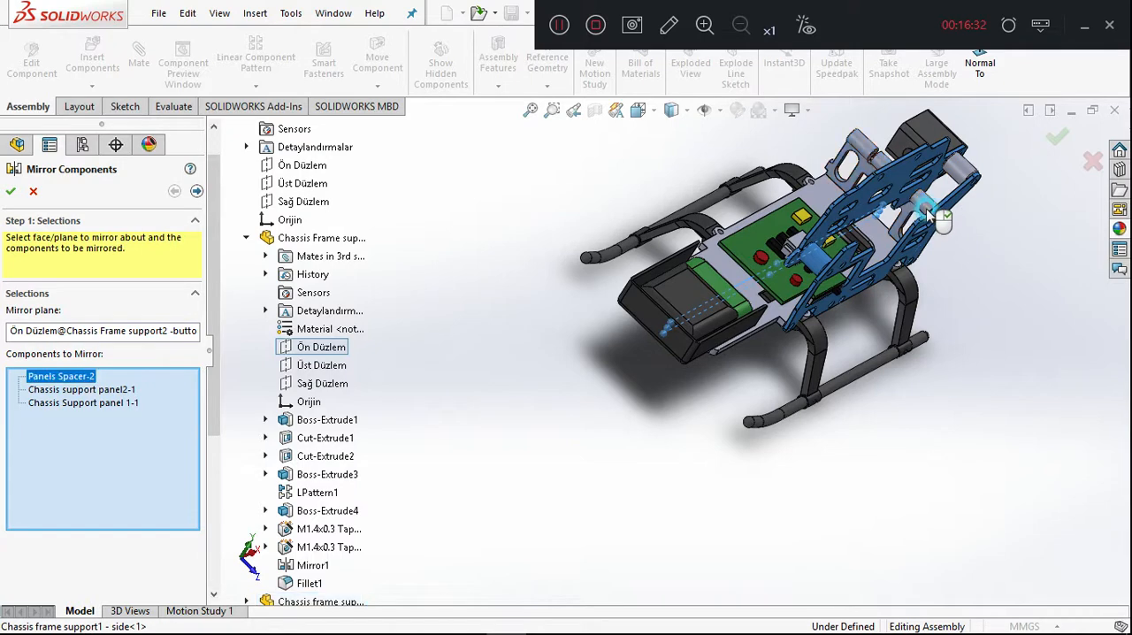
{"action": "left_click", "coordinate": [961, 174]}
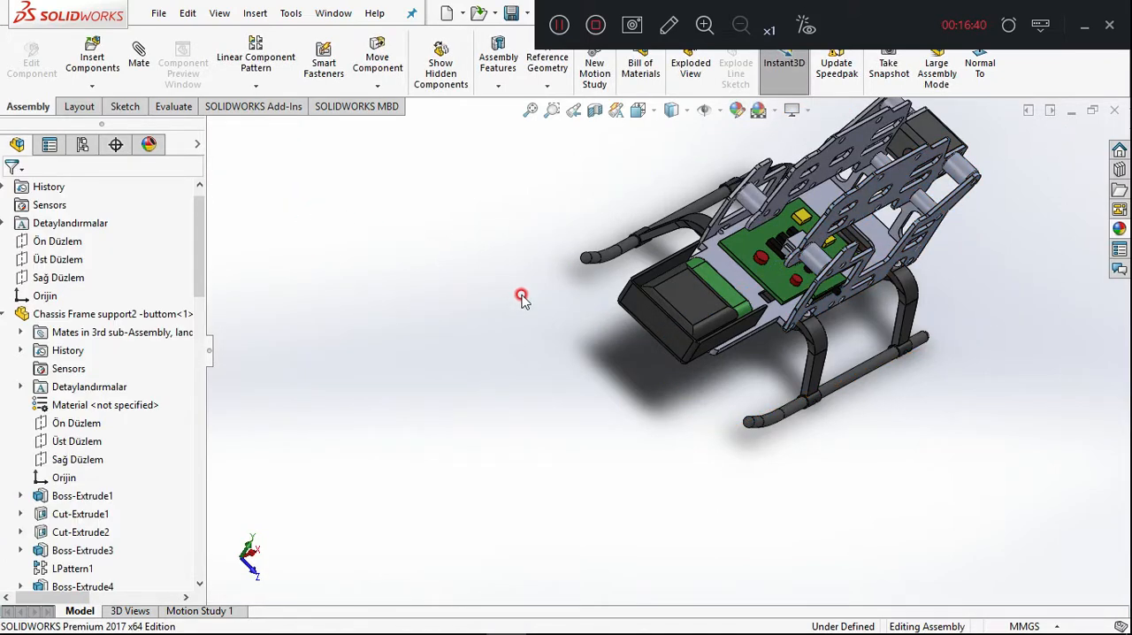
Show the sub-assembly in isometric view to check the mirrored panels and spacer.
{"action": "middle_click_drag", "start_coordinate": [584, 320], "coordinate": [654, 295]}
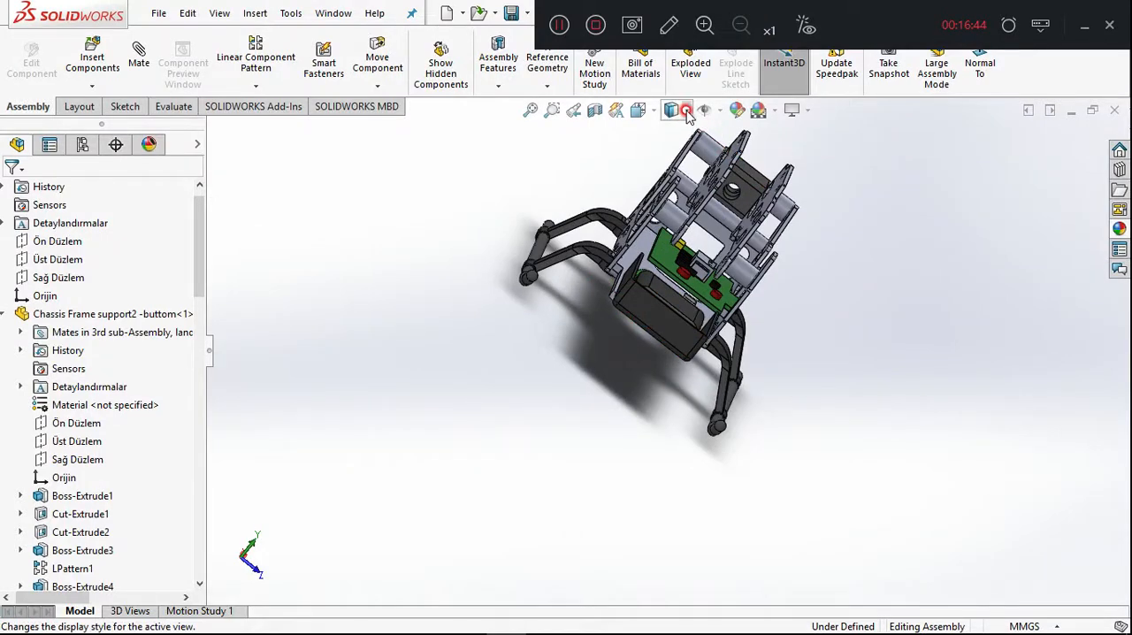
{"action": "left_click", "coordinate": [640, 110]}
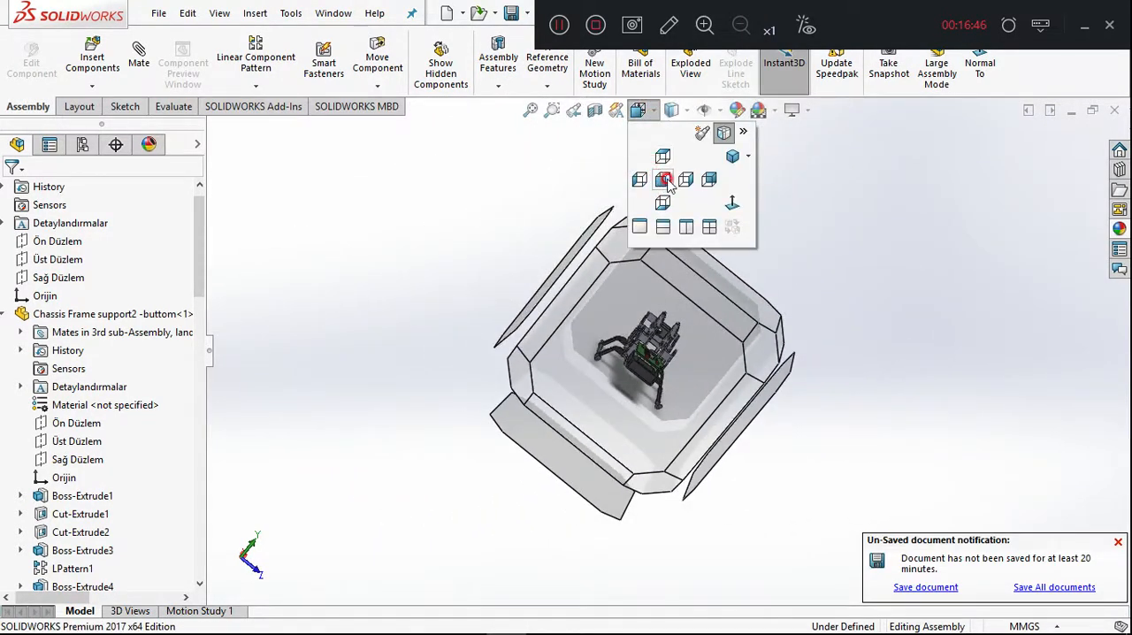
{"action": "left_click", "coordinate": [728, 156]}
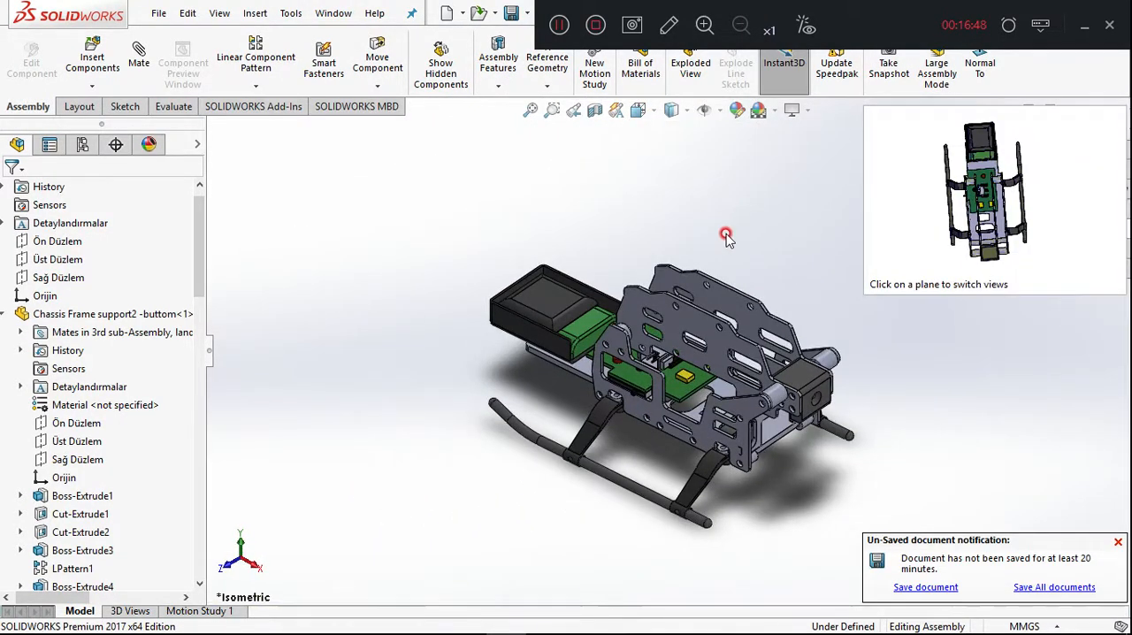